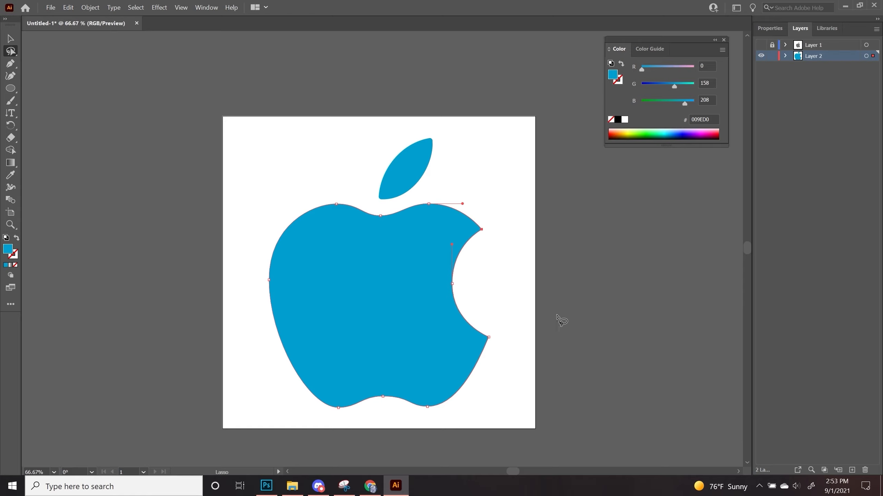
Step: Lasso the apple shape's lower anchor points, compare with the whole-shape selection, and clear the selection
mouse_move(490, 302)
mouse_down()
mouse_move(454, 358)
mouse_move(382, 356)
mouse_move(309, 325)
mouse_move(256, 344)
mouse_move(245, 377)
mouse_move(256, 440)
mouse_move(404, 466)
mouse_move(502, 408)
mouse_move(547, 259)
mouse_move(488, 175)
mouse_up()
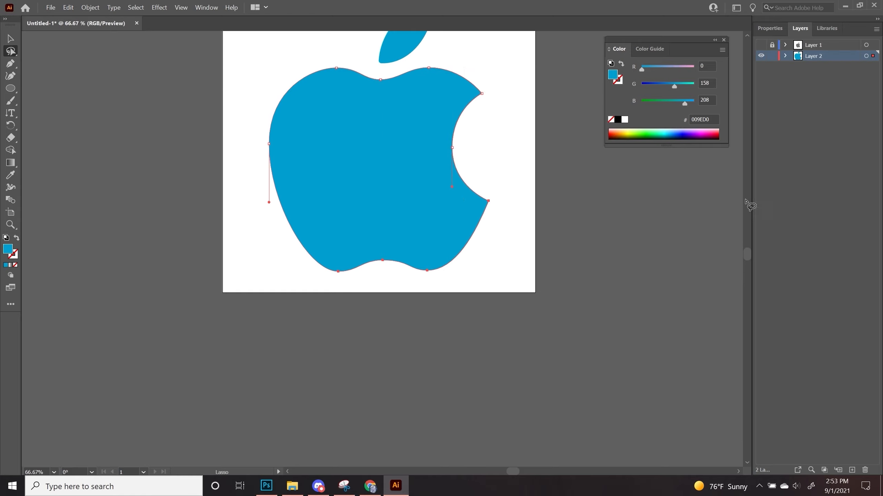
click(10, 39)
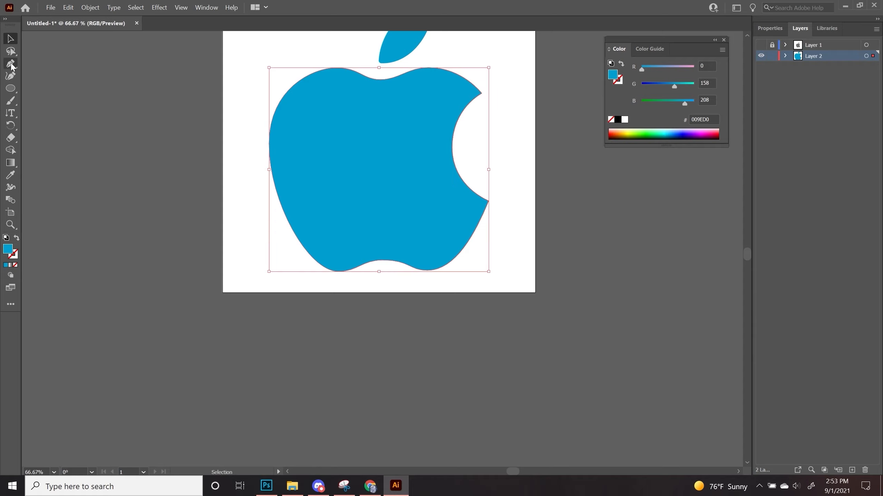
click(10, 51)
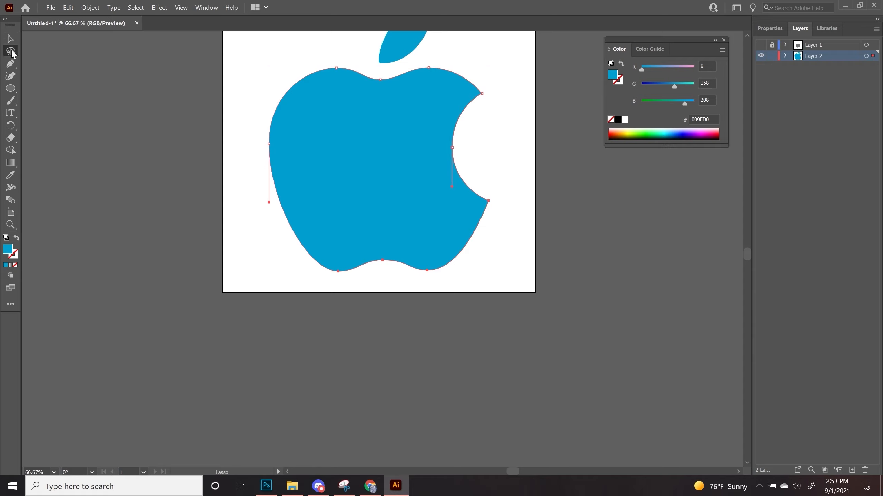
click(430, 273)
key(p)
scroll(305, 102, up, 5)
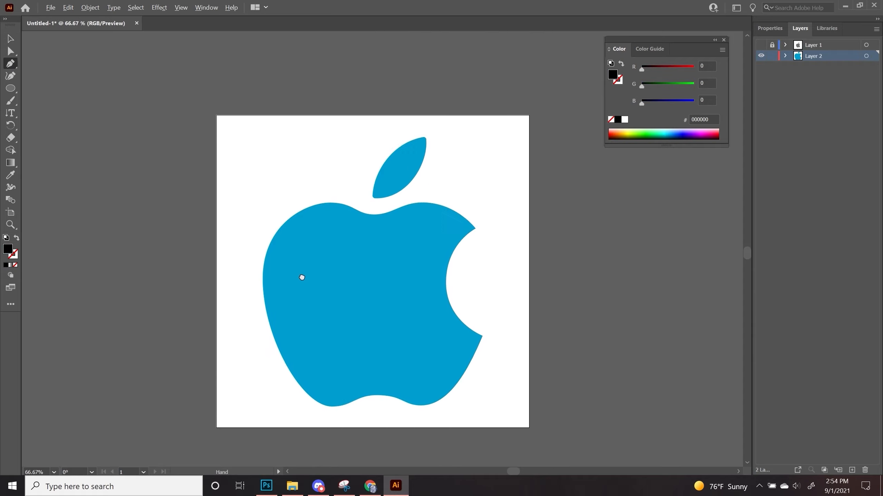
click(10, 64)
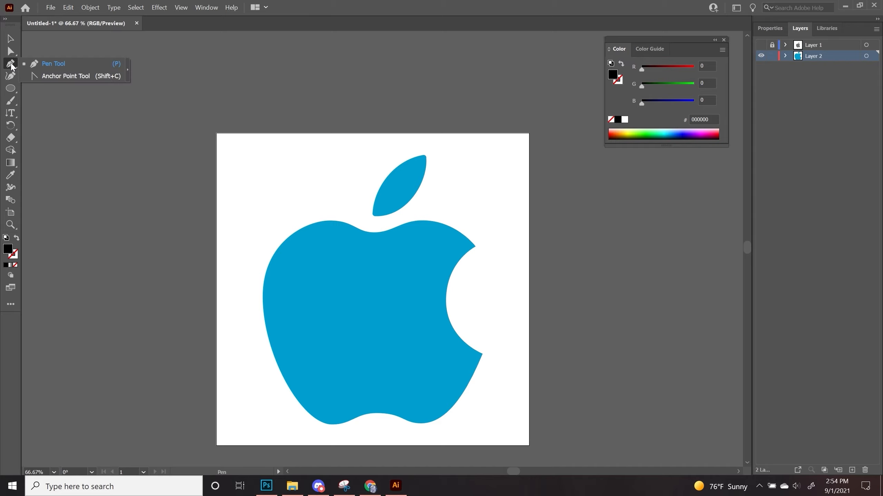
click(67, 76)
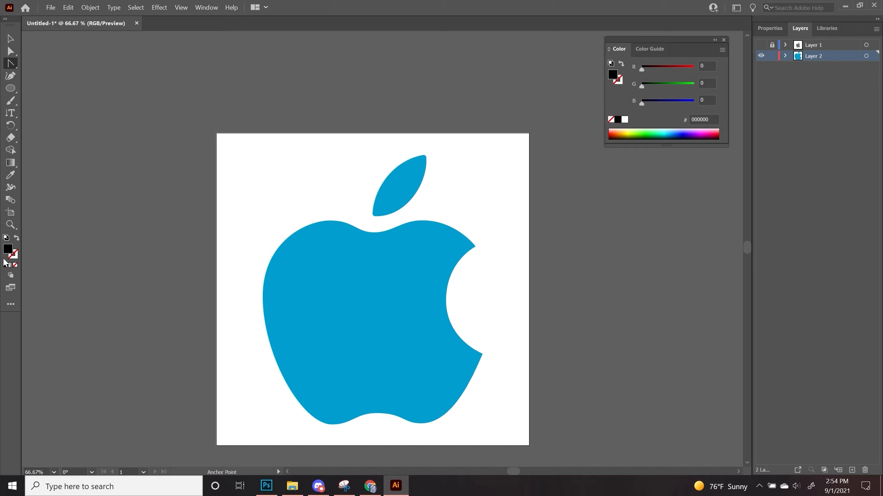
Step: Draw a closed, curved black shape with the Curvature tool across the artboard's upper-left edge and deselect it
click(10, 77)
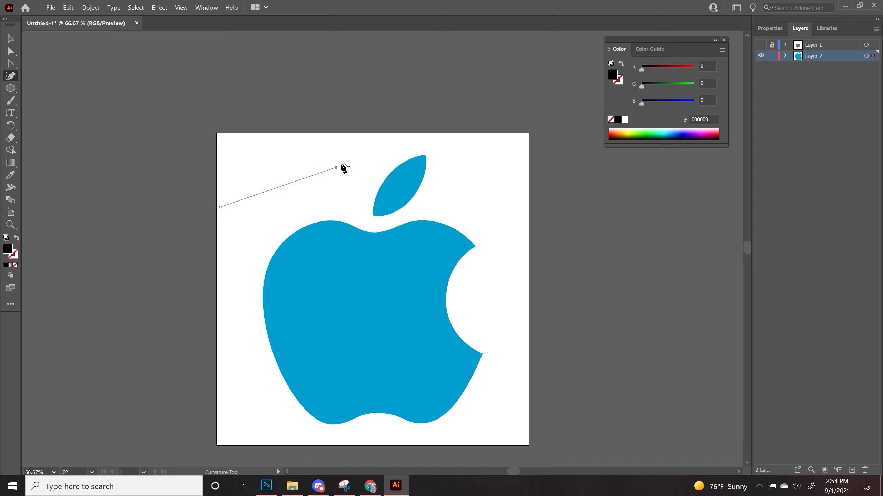
click(365, 152)
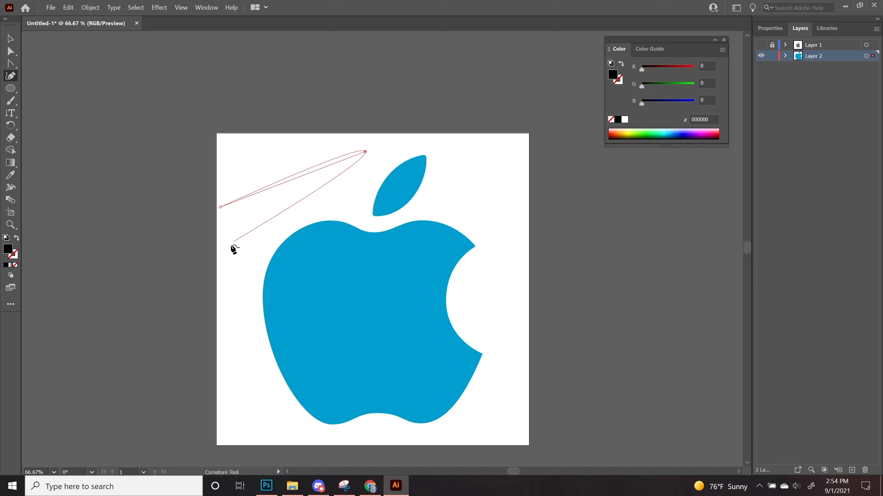
click(268, 238)
click(118, 235)
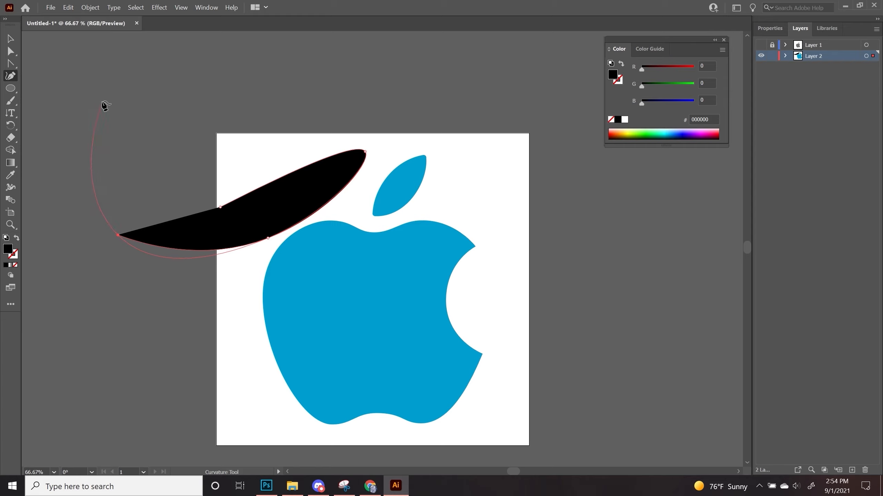
click(108, 84)
click(253, 107)
click(189, 173)
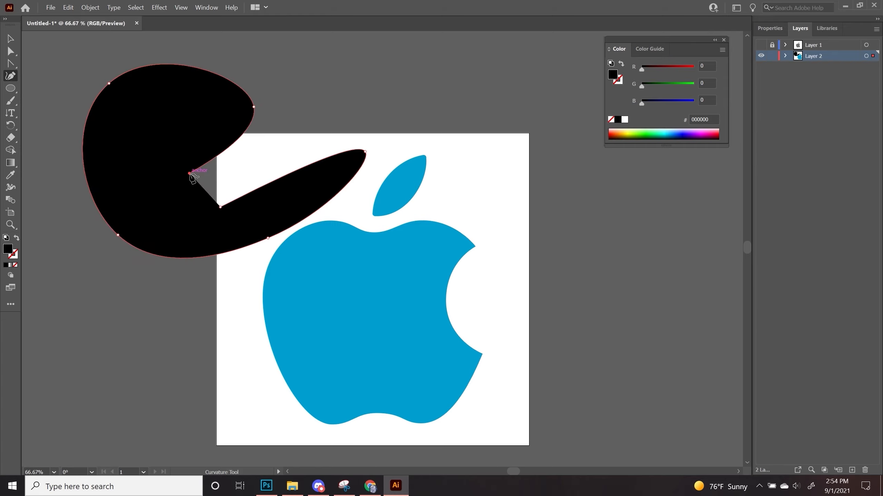
click(220, 207)
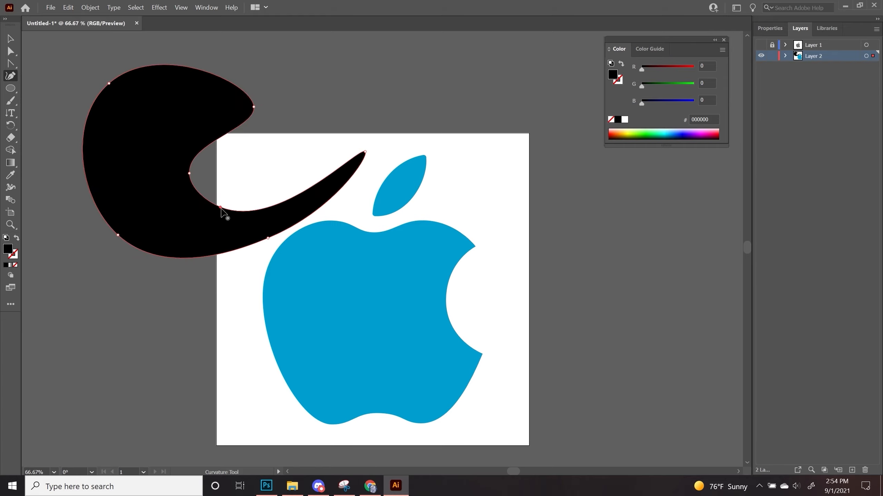
click(11, 38)
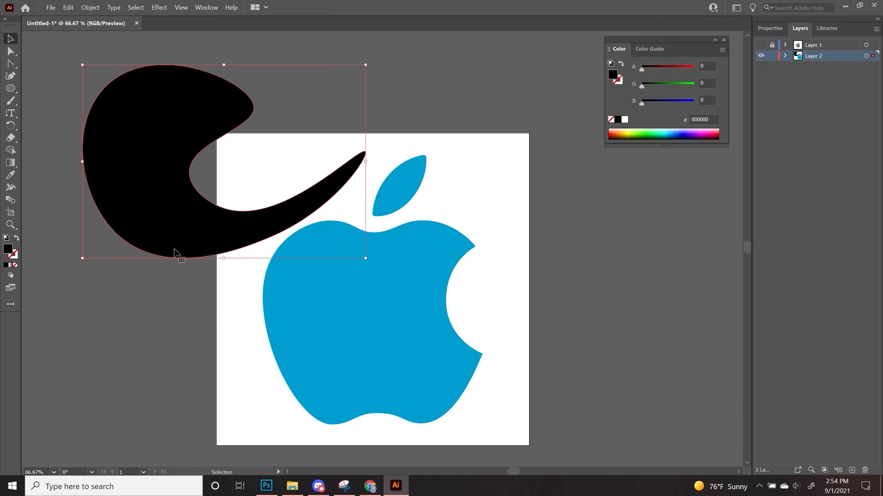
click(464, 110)
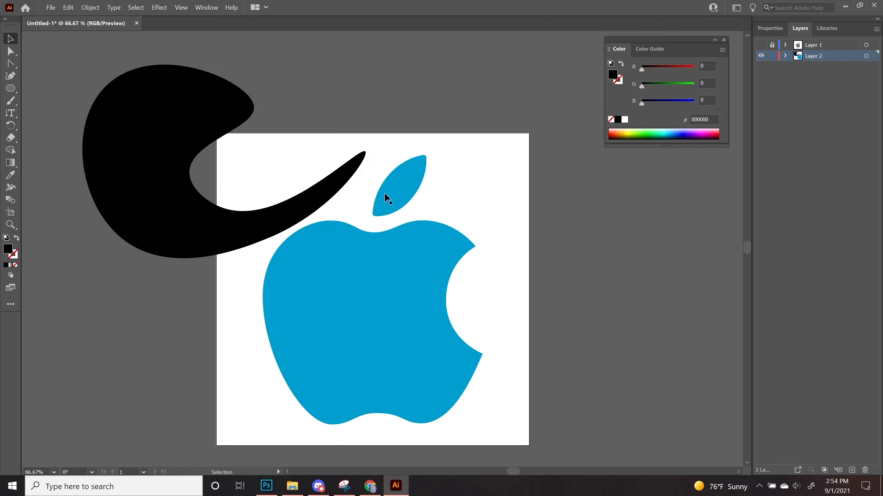
Step: Move the black curved shape farther up and to the left, away from the apple
drag(412, 178, 432, 206)
drag(181, 180, 164, 170)
click(511, 311)
drag(487, 315, 512, 362)
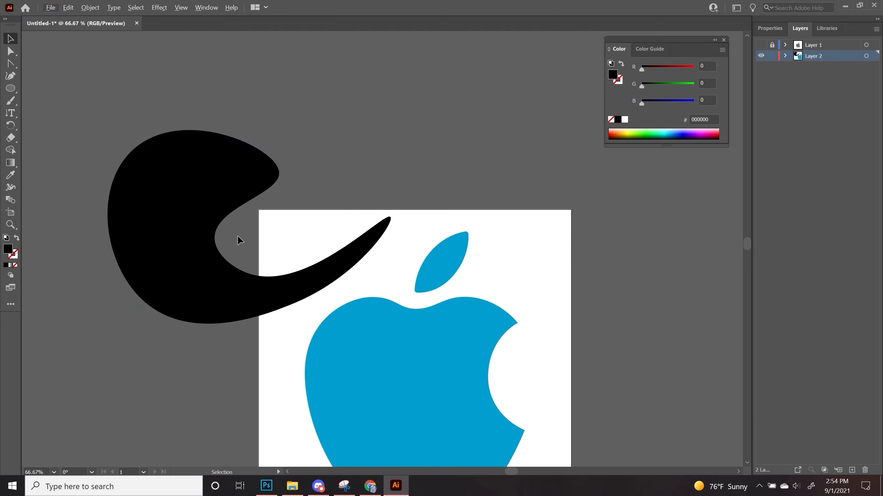
scroll(538, 266, down, 3)
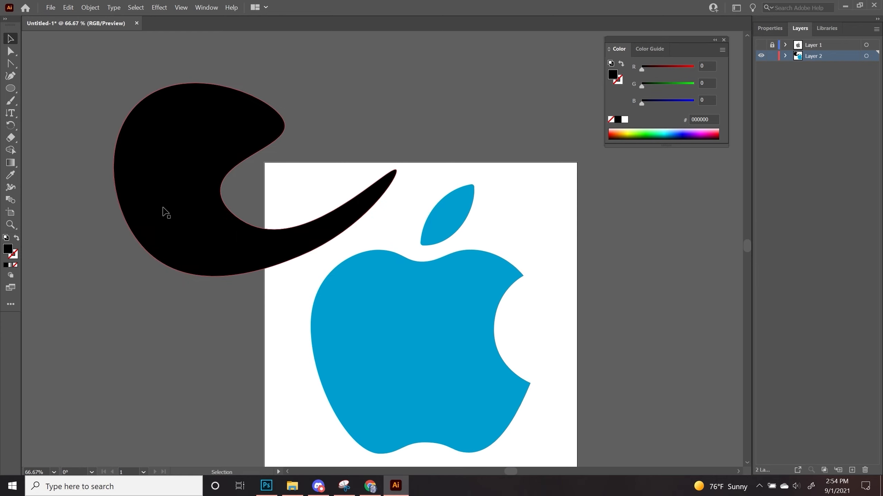
drag(303, 237, 152, 200)
click(219, 370)
drag(173, 337, 157, 286)
key(alt)
drag(227, 161, 309, 259)
drag(53, 204, 171, 211)
click(166, 341)
drag(350, 331, 291, 276)
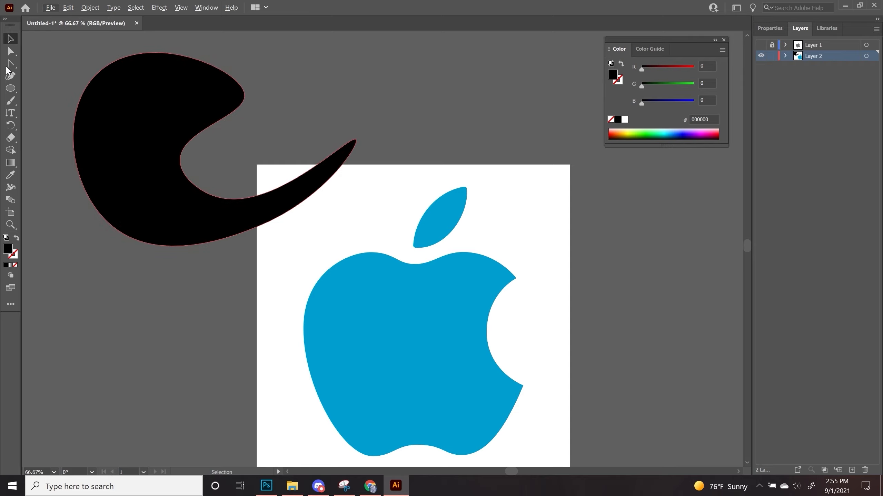
Step: Draw a black upright rectangle and a smaller square beside it in the empty area left of the artboard
click(10, 93)
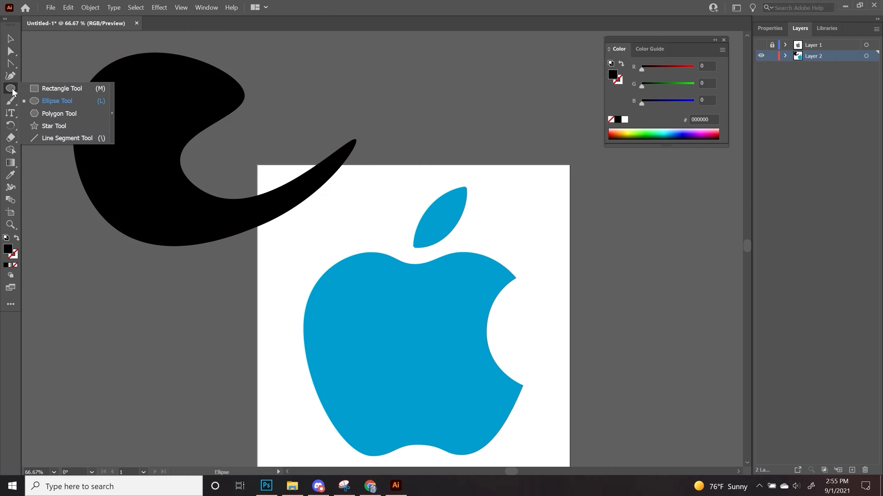
click(55, 89)
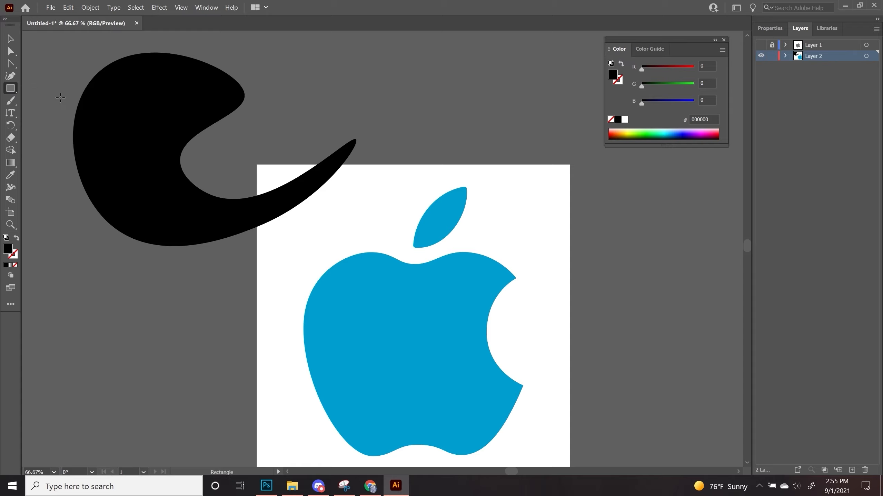
drag(188, 347, 313, 173)
drag(81, 105, 173, 219)
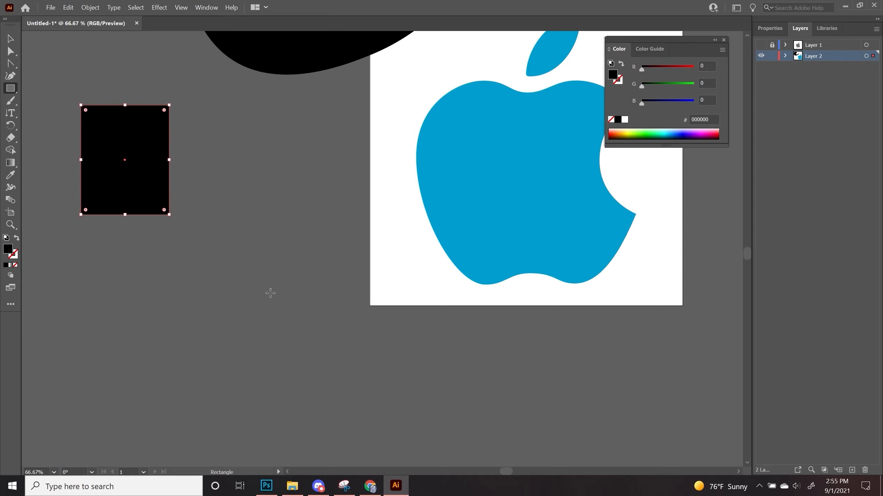
drag(274, 277, 264, 253)
key(alt)
drag(224, 144, 247, 198)
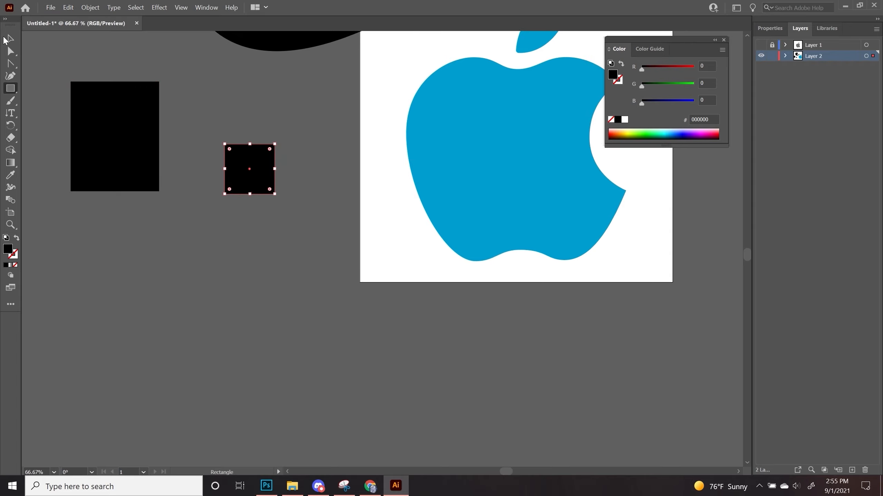
Step: Draw a wide black ellipse below the rectangle and a perfect circle below the square
click(11, 89)
click(49, 100)
drag(48, 238, 167, 299)
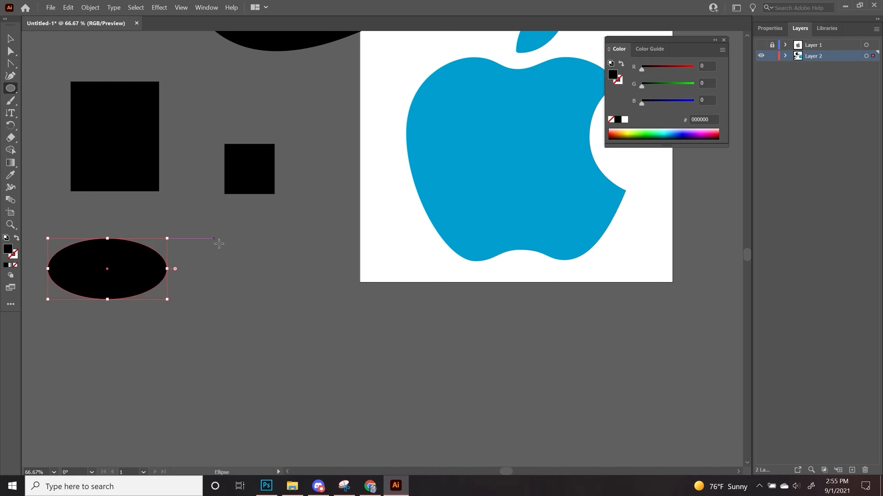
drag(214, 239, 287, 312)
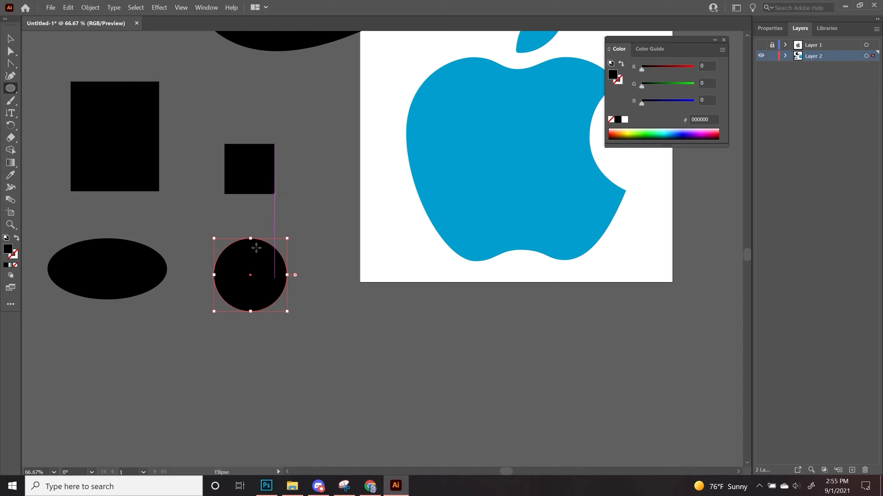
Step: Draw a large black hexagon with the Polygon tool over the artboard's lower-left corner
click(14, 90)
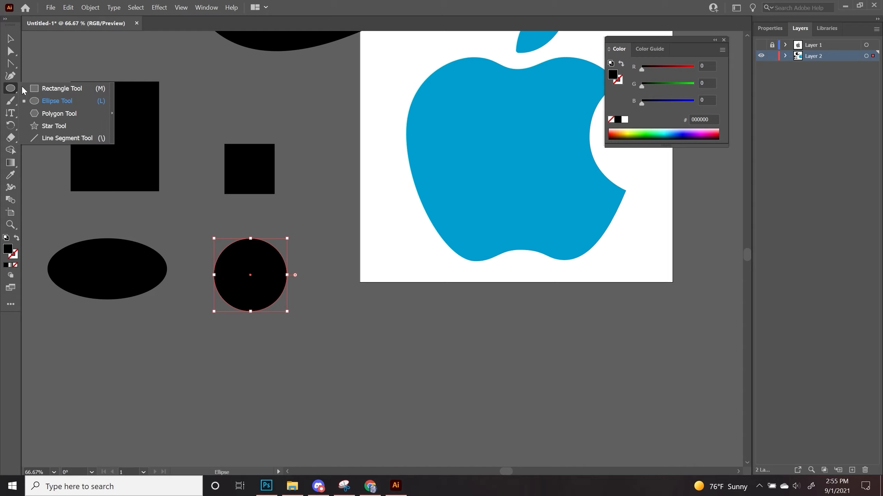
click(47, 113)
drag(488, 327, 318, 309)
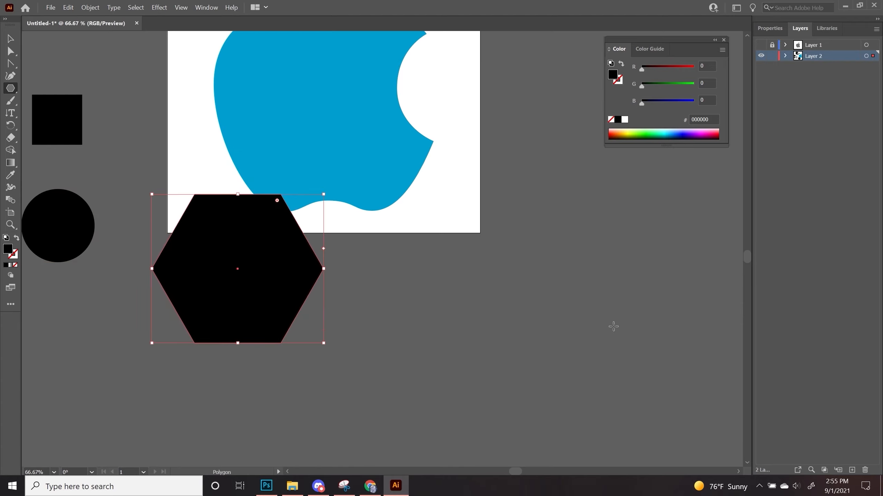
drag(458, 254, 333, 276)
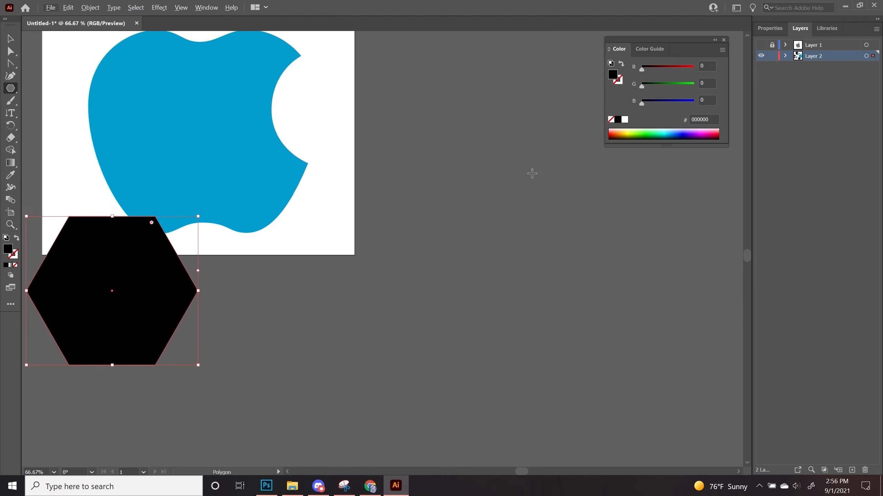
Step: Try a many-sided polygon that approximates a circle to the right of the artboard, and undo it
click(481, 195)
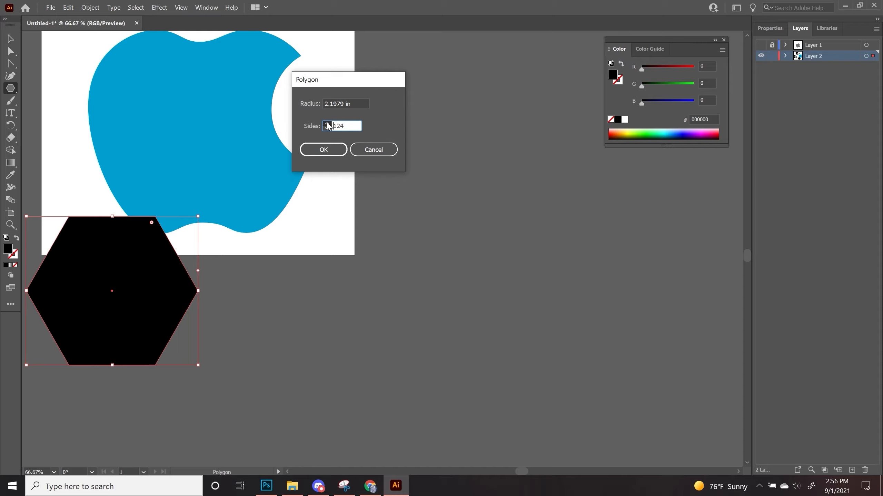
click(323, 150)
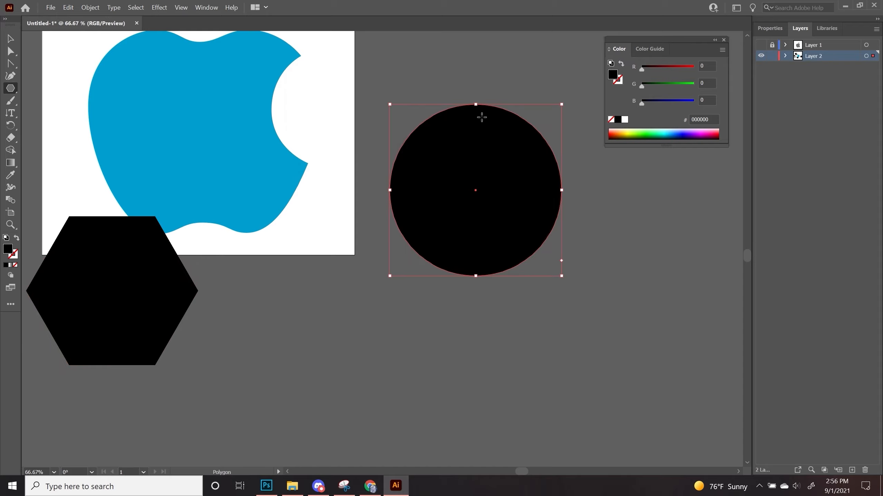
scroll(489, 183, up, 2)
scroll(488, 183, down, 1)
key(ctrl+z)
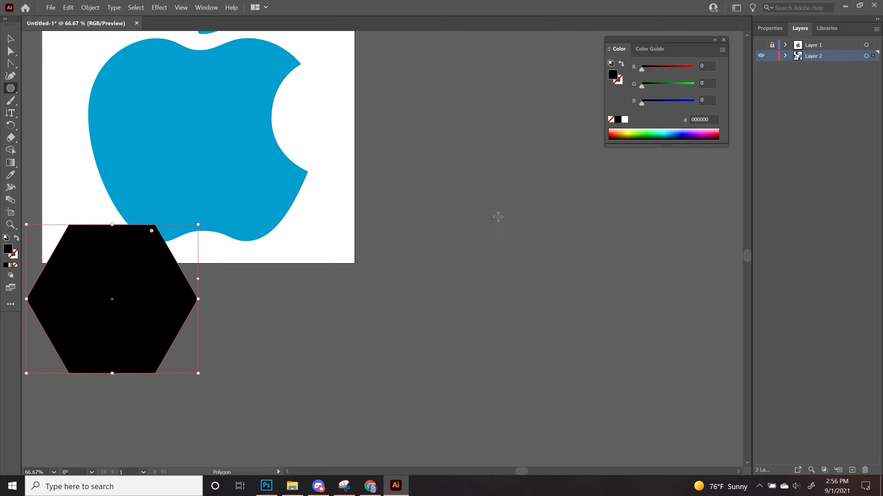
Step: Try a polygon with 3 sides to the right of the artboard, and undo it
click(422, 142)
double_click(352, 131)
text(3)
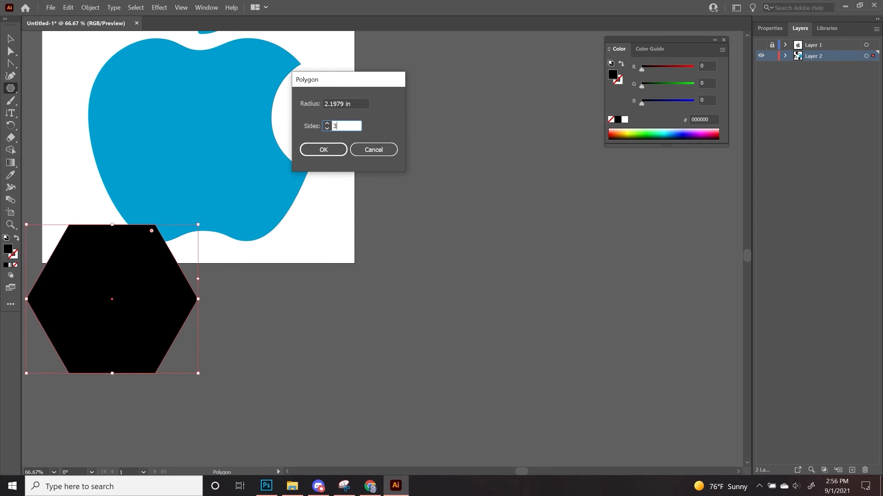
key(Return)
key(ctrl+z)
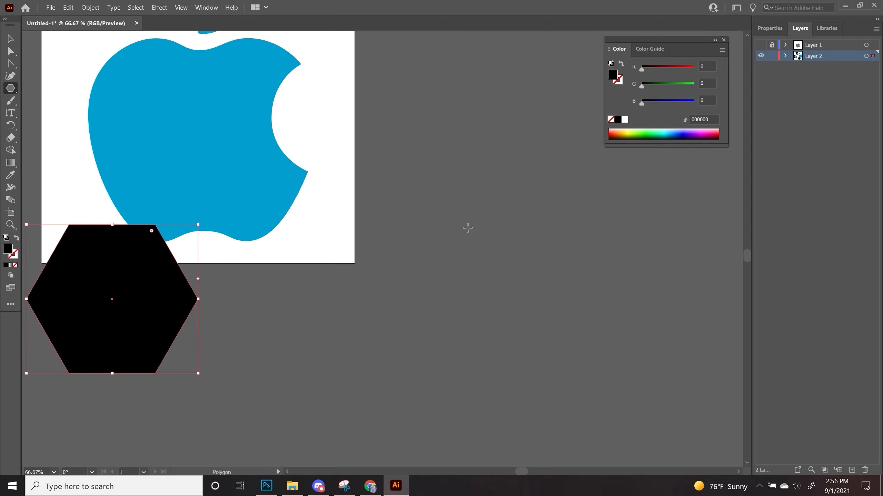
click(468, 227)
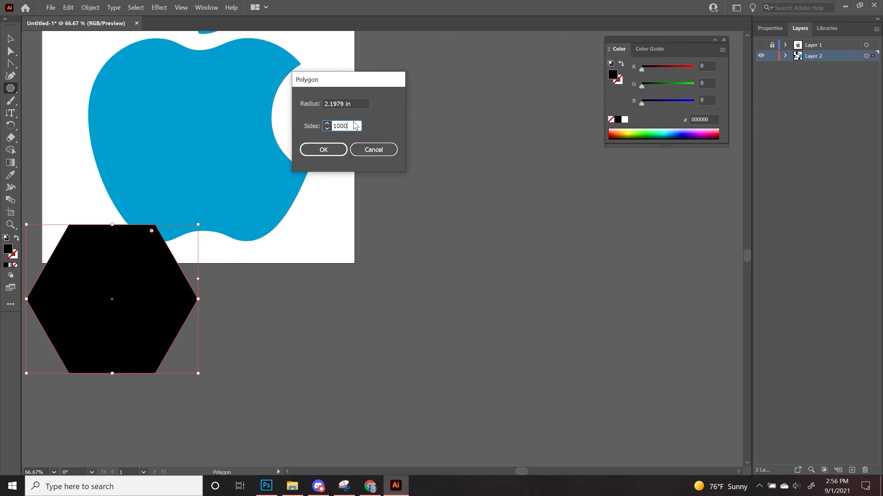
click(361, 109)
click(359, 127)
drag(351, 130, 310, 134)
text(3000)
click(360, 106)
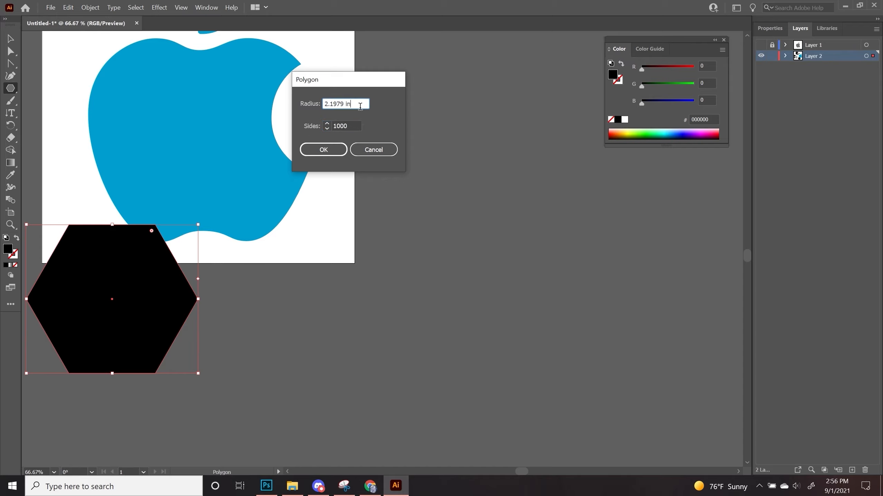
click(348, 130)
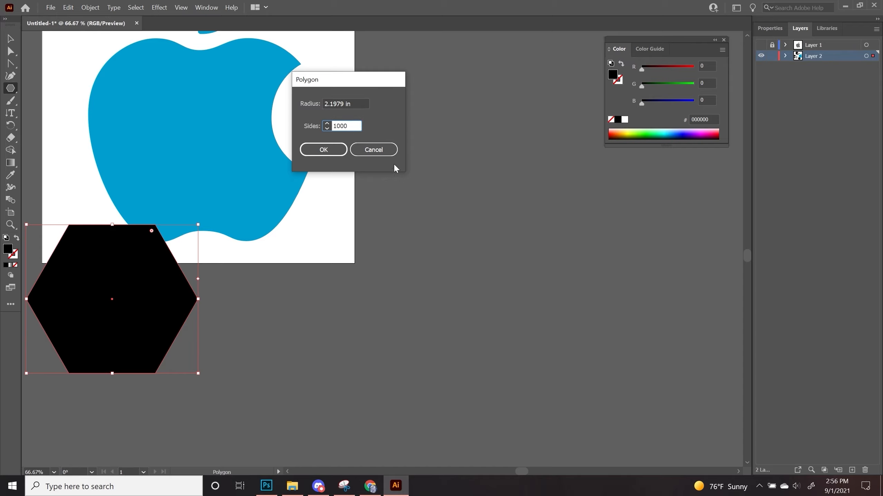
click(391, 150)
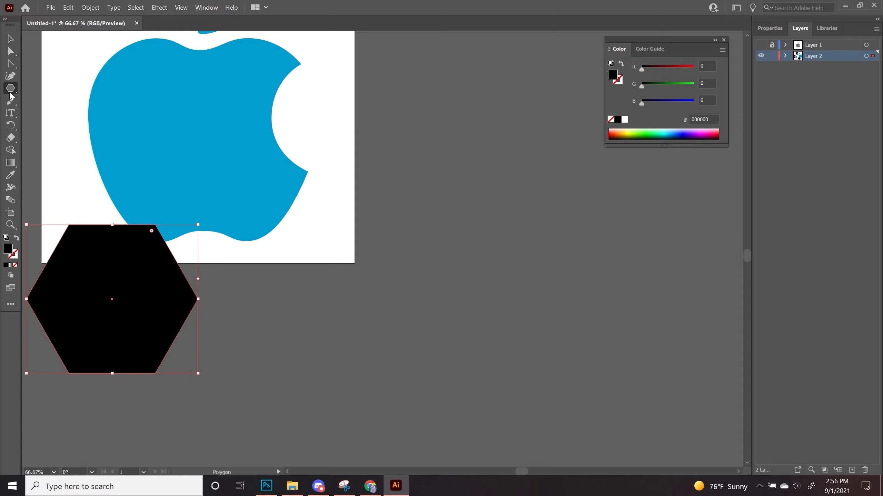
Step: Draw a large black five-pointed star with the Star tool beside the artboard's right edge
drag(10, 91, 61, 124)
drag(423, 173, 363, 89)
Step: Try a star with 3 points below the five-pointed star, and undo it
click(448, 300)
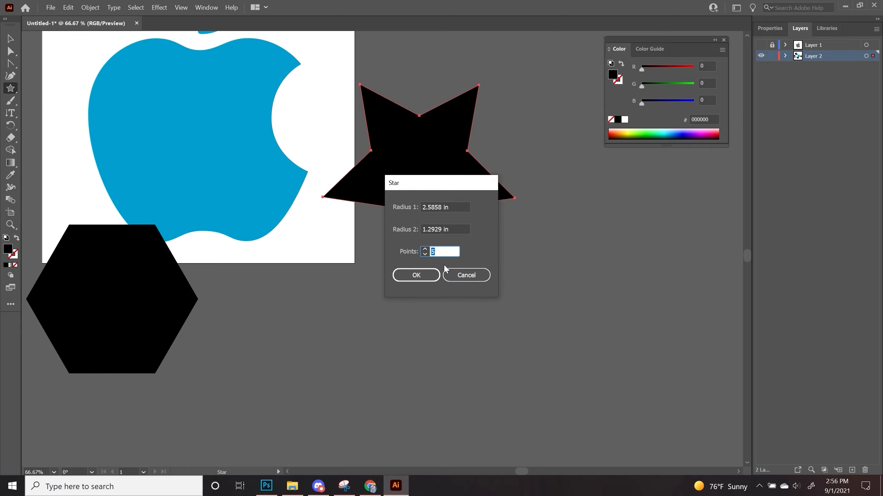
text(3)
key(Return)
key(ctrl+z)
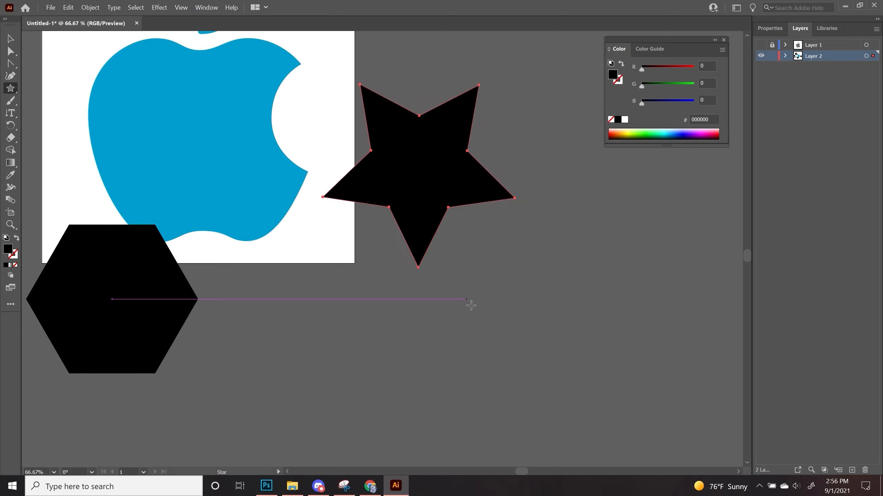
Step: Create an 18-point star and move it beneath the artboard's lower-right corner
click(466, 299)
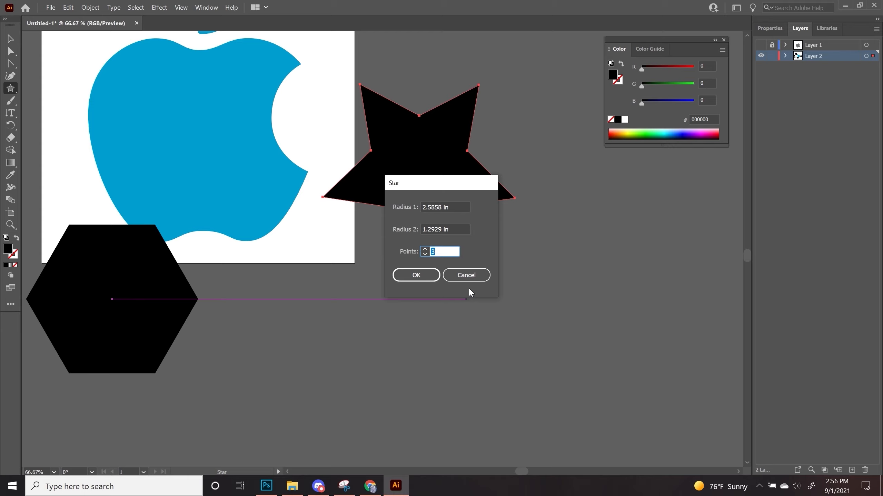
text(18)
key(Return)
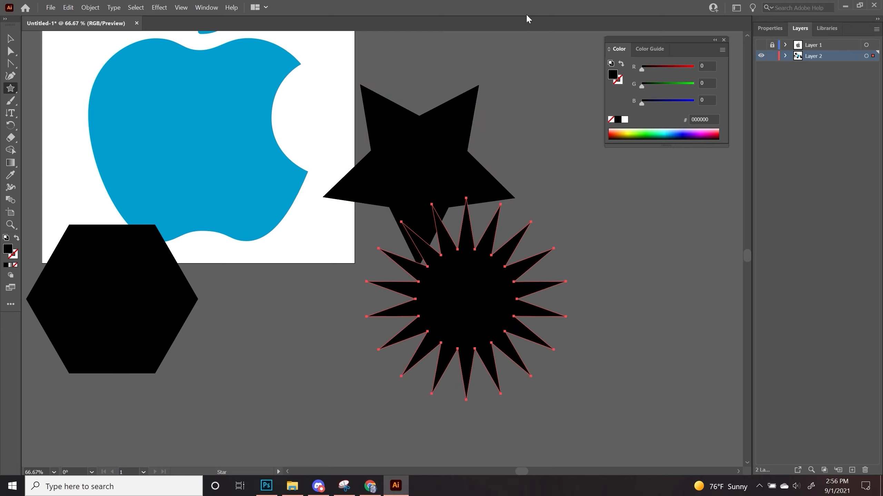
click(6, 41)
drag(467, 303, 319, 355)
Step: Swap fill and stroke to get a black outline without fill, and draw a diagonal line segment to the right of the five-pointed star
click(10, 91)
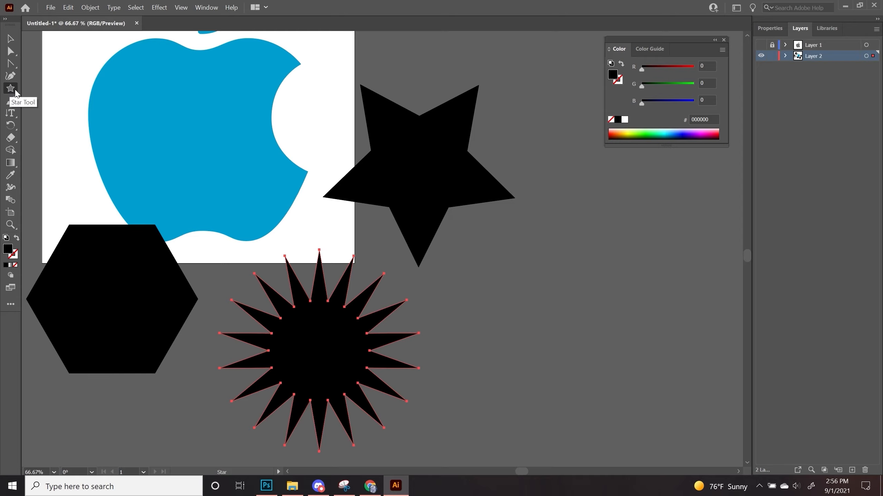
drag(15, 92, 73, 145)
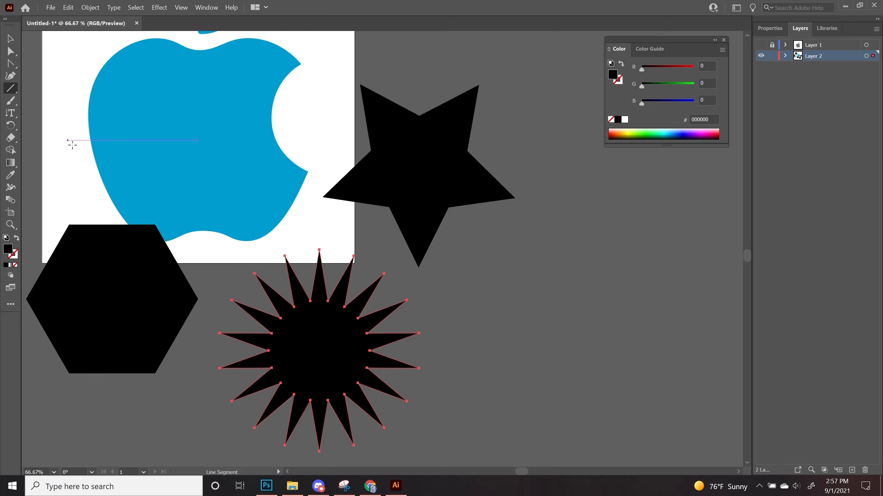
drag(30, 176, 420, 176)
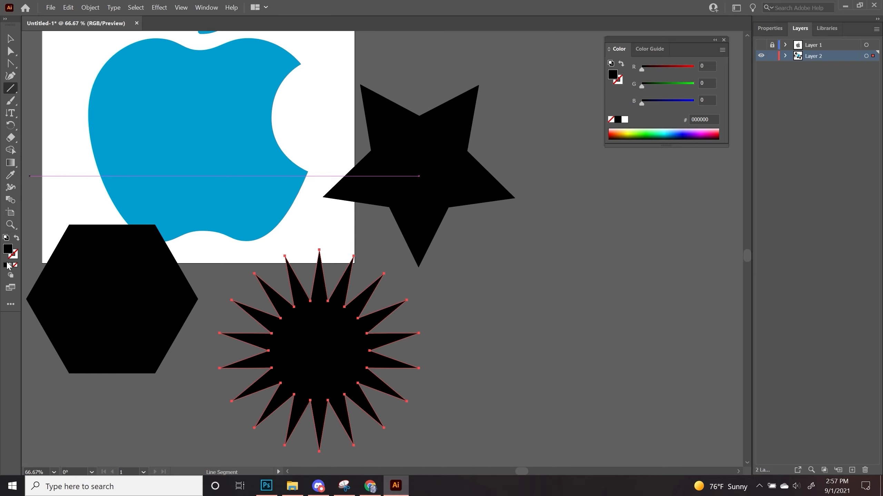
click(16, 238)
drag(604, 194, 504, 436)
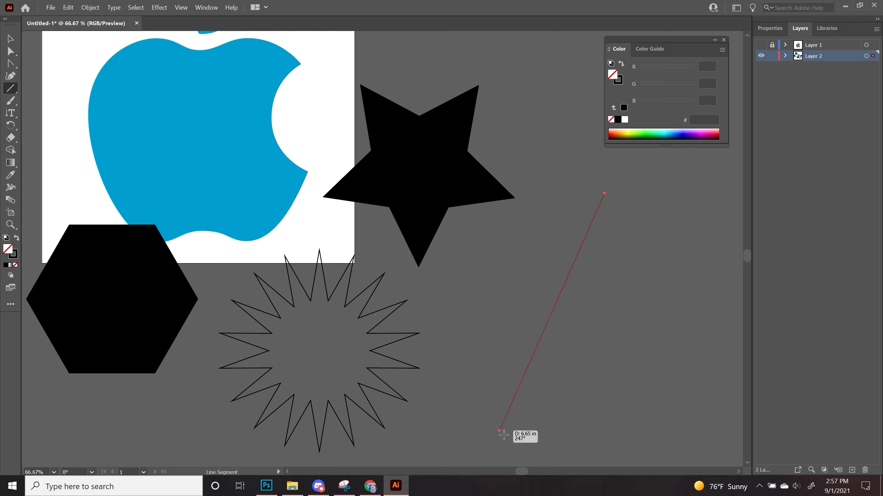
mouse_move(503, 435)
mouse_down()
mouse_move(473, 408)
mouse_move(511, 312)
mouse_move(593, 289)
mouse_move(621, 168)
mouse_move(444, 288)
mouse_up()
scroll(556, 298, down, 1)
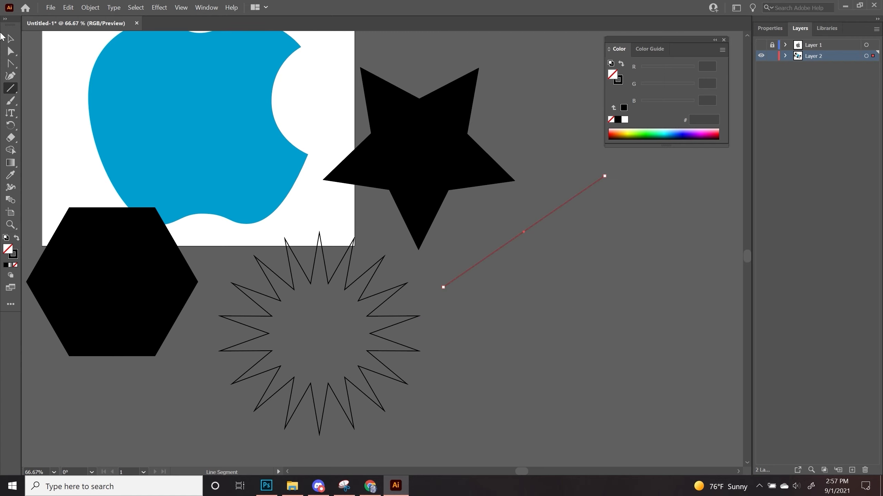
click(10, 39)
click(598, 289)
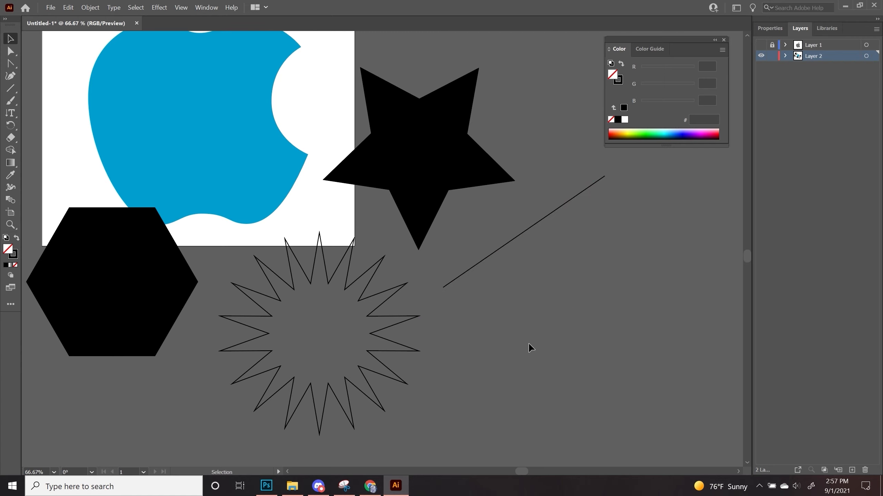
Step: Paint a loose black scribble with the Paintbrush tool above the artboard's upper-right corner
key(ctrl+minus)
key(ctrl+minus)
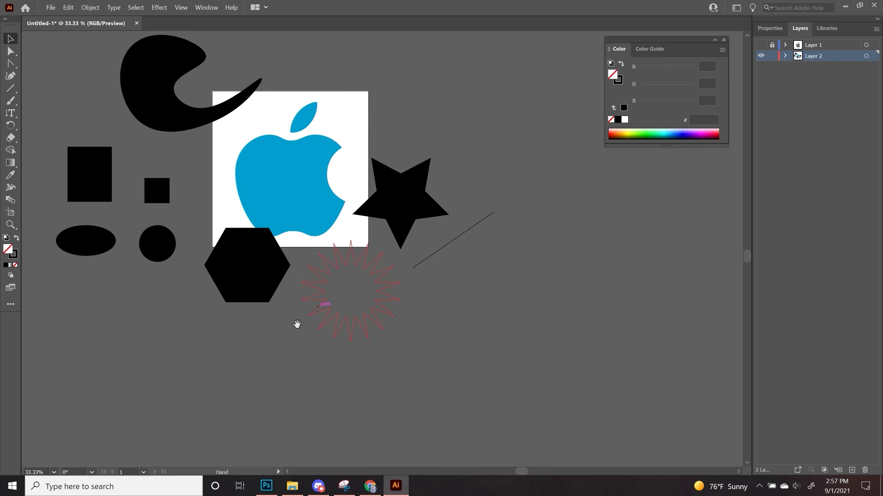
drag(297, 322, 359, 387)
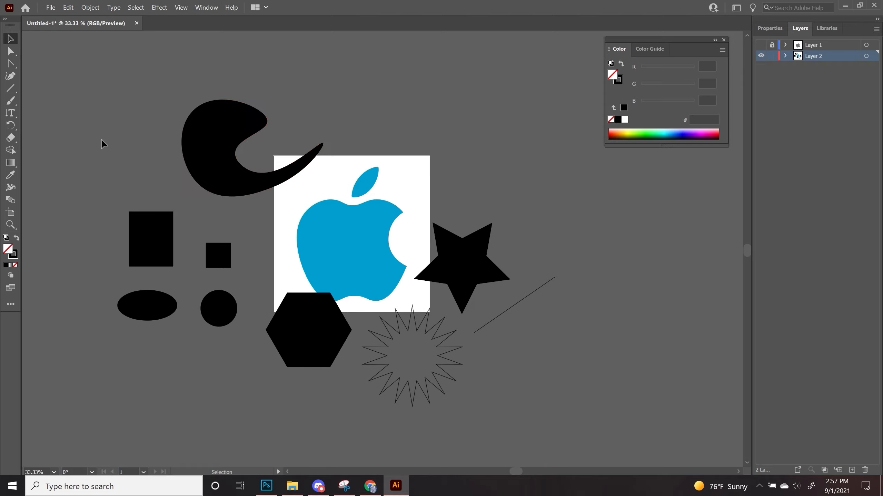
click(12, 101)
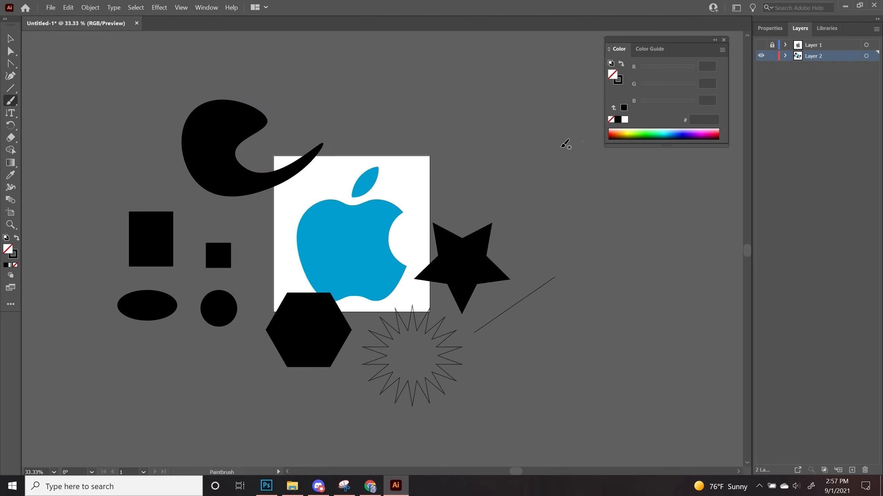
mouse_move(423, 116)
mouse_down()
mouse_move(464, 101)
mouse_move(449, 127)
mouse_move(480, 129)
mouse_move(469, 132)
mouse_move(467, 102)
mouse_move(453, 86)
mouse_move(478, 128)
mouse_move(450, 104)
mouse_move(413, 100)
mouse_up()
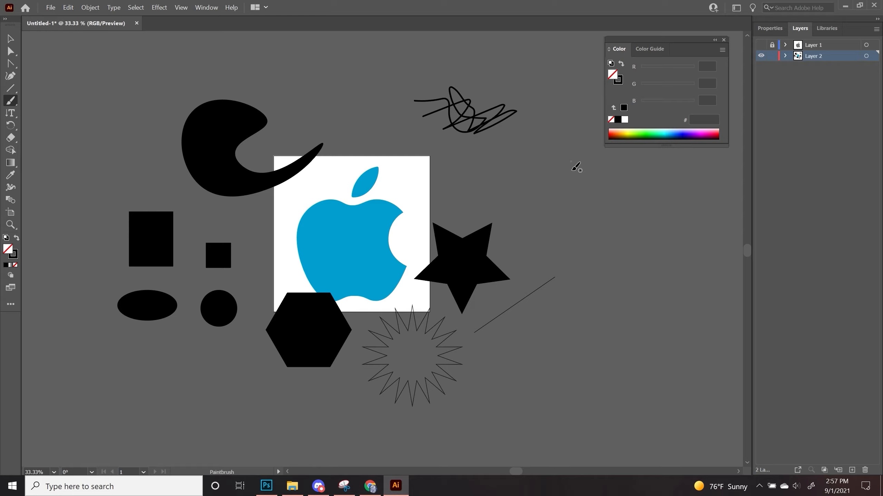
Step: Select the Paintbrush scribble and examine its centre path and anchor points up close
scroll(535, 114, up, 5)
drag(404, 211, 384, 369)
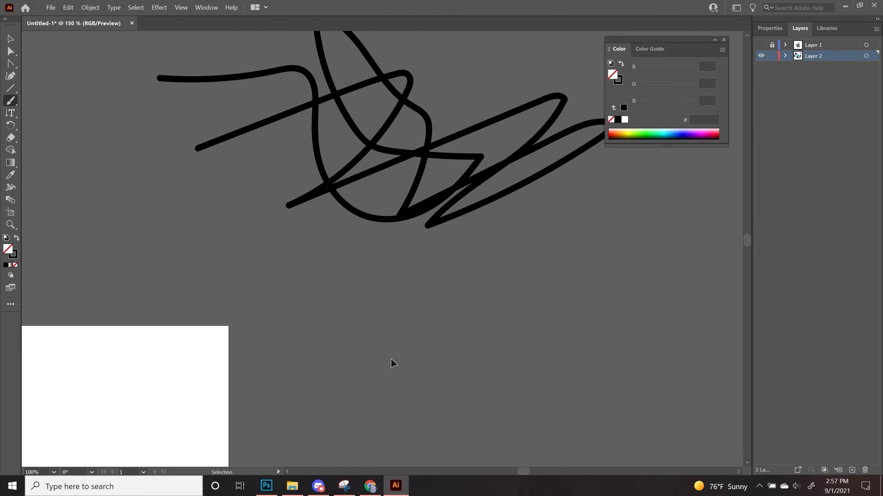
key(v)
click(429, 263)
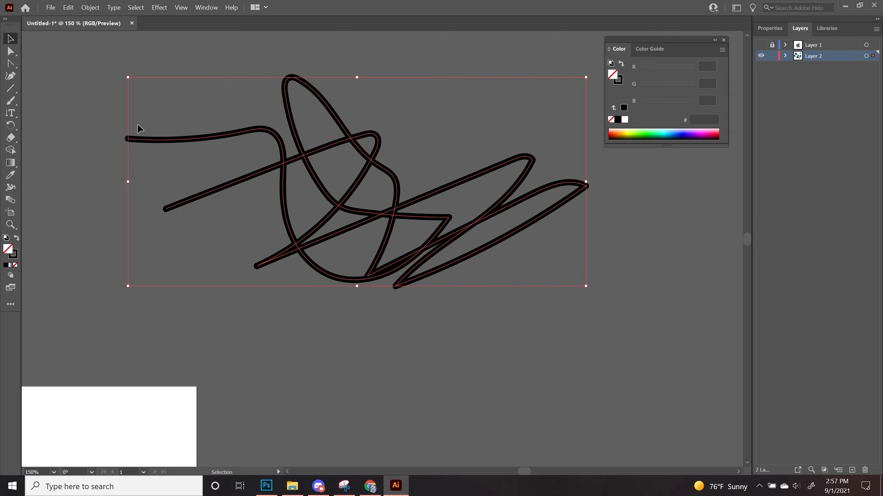
click(10, 51)
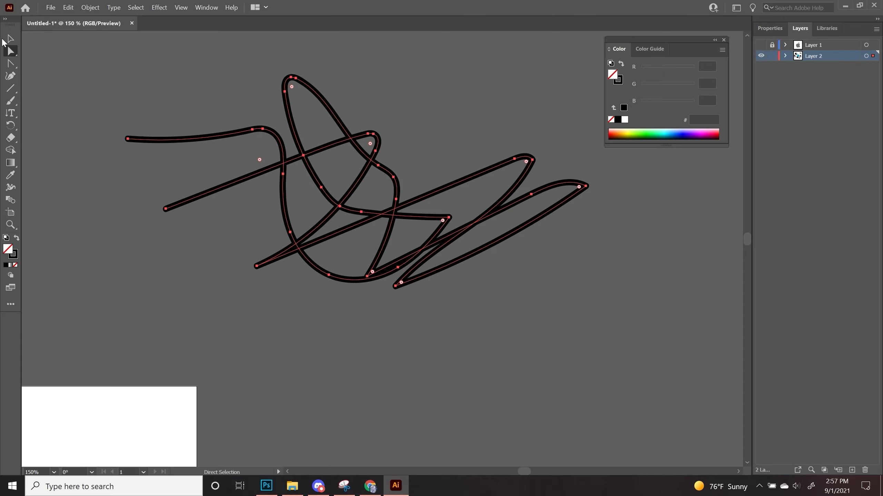
Step: Paint overlapping zigzag strokes with the Blob Brush tool below the Paintbrush scribble
click(17, 105)
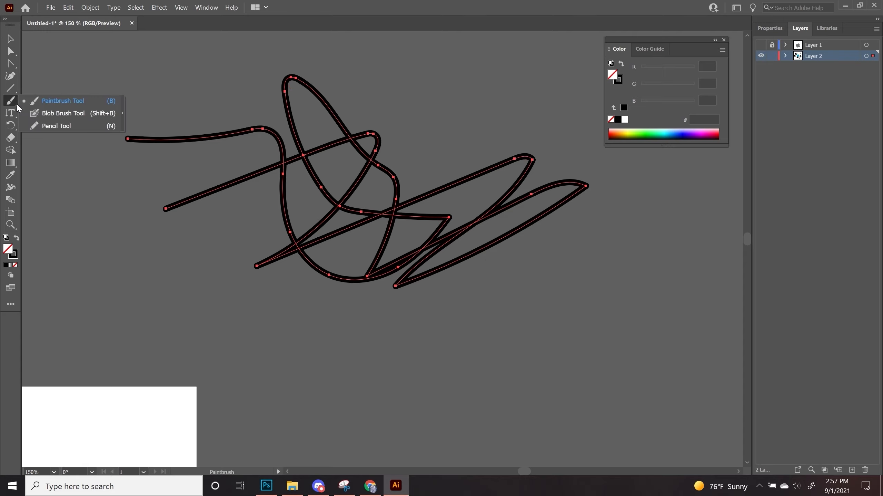
click(38, 114)
scroll(343, 244, down, 3)
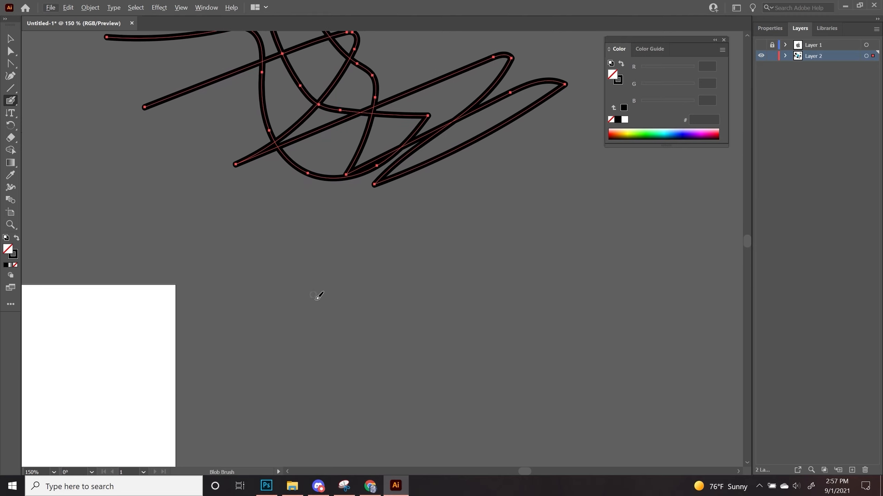
mouse_move(314, 290)
mouse_down()
mouse_move(327, 329)
mouse_move(484, 308)
mouse_move(562, 282)
mouse_move(535, 272)
mouse_up()
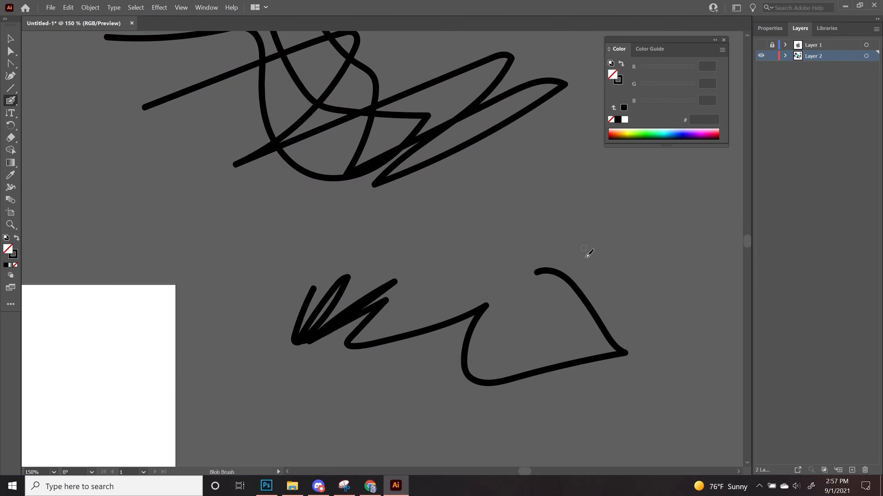
mouse_move(584, 247)
mouse_down()
mouse_move(587, 374)
mouse_move(599, 362)
mouse_up()
Step: Select the Paintbrush scribble and the Blob Brush scribble in turn to compare their path outlines
click(9, 35)
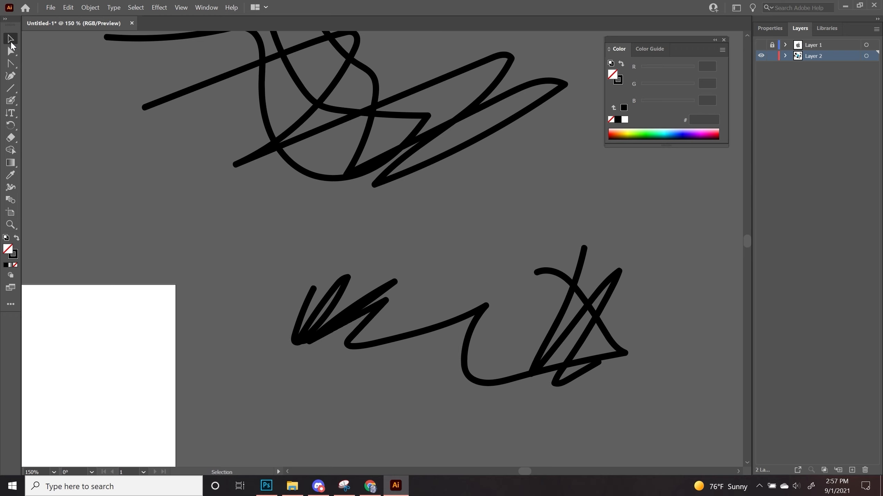
click(422, 163)
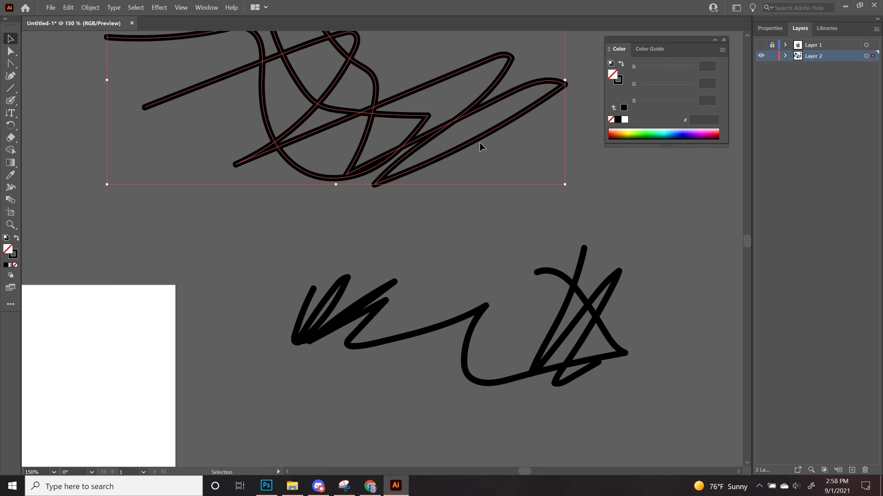
mouse_move(244, 329)
mouse_down()
mouse_move(414, 404)
mouse_move(642, 447)
mouse_up()
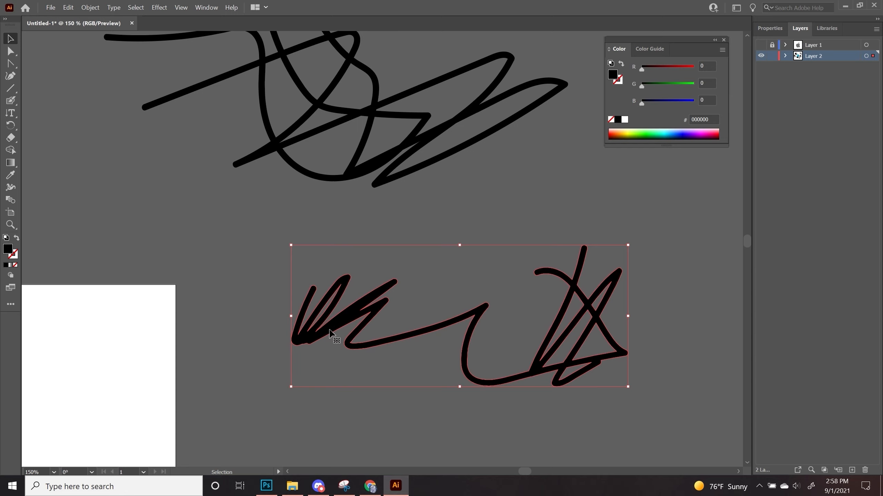
Step: Try stroke weights up to 4 pt on the Paintbrush scribble and settle on 0.75 pt
click(487, 93)
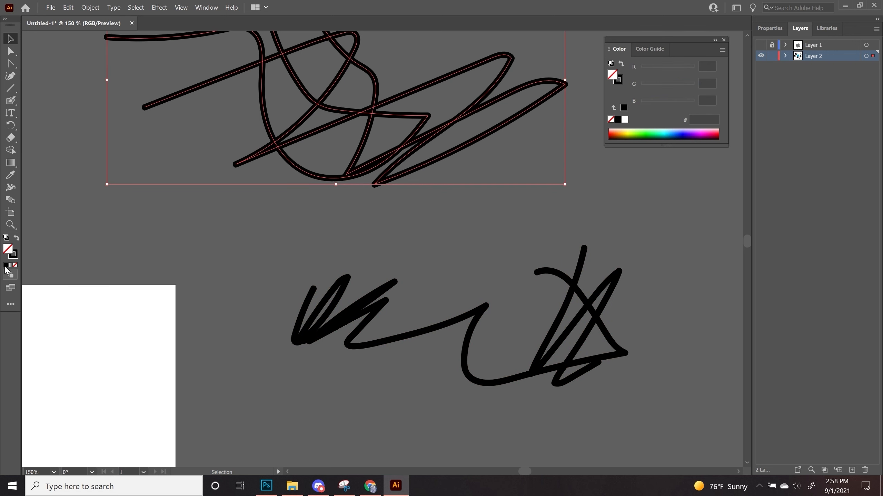
click(765, 30)
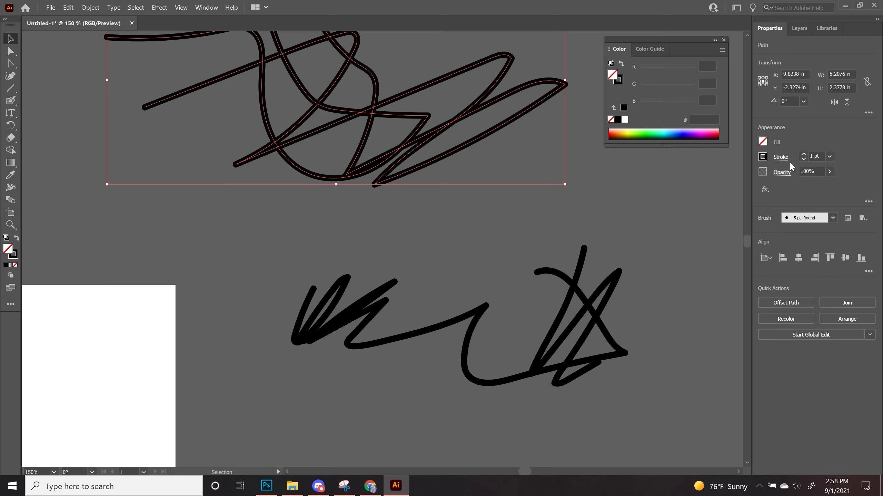
click(802, 159)
click(802, 159)
click(804, 154)
click(803, 154)
click(803, 154)
click(803, 154)
click(803, 154)
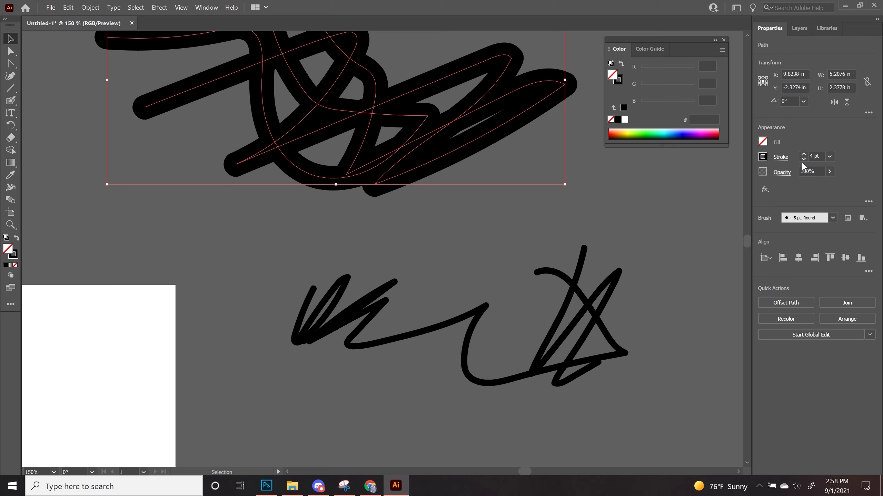
click(803, 159)
click(803, 159)
click(802, 159)
click(803, 159)
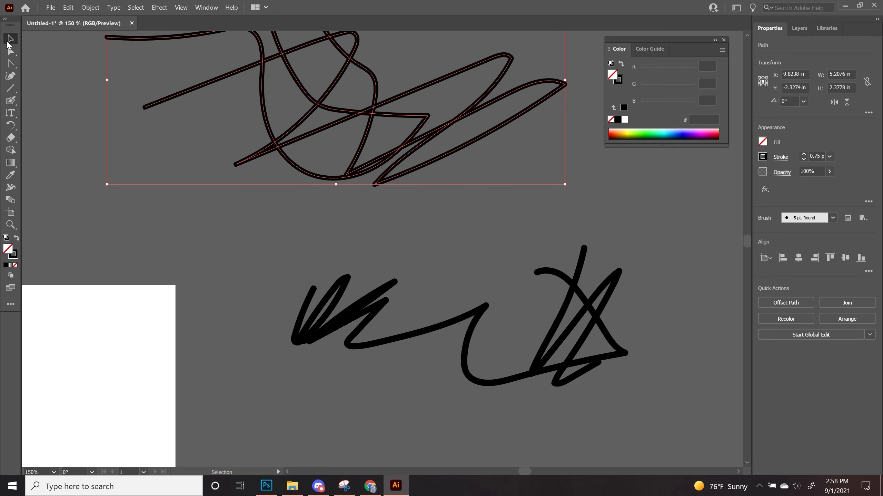
Step: Paint much thicker Blob Brush strokes over the right part of the existing Blob Brush scribble
click(246, 281)
click(363, 327)
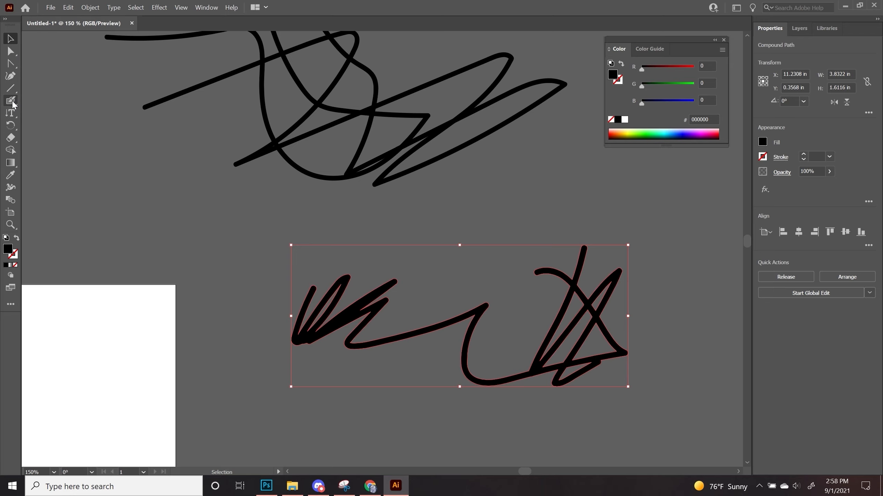
click(11, 101)
mouse_move(500, 274)
mouse_down()
mouse_move(473, 316)
mouse_move(413, 365)
mouse_move(685, 394)
mouse_move(722, 375)
mouse_up()
Step: Move the merged Blob Brush shape to the left, and delete both scribbles
click(11, 38)
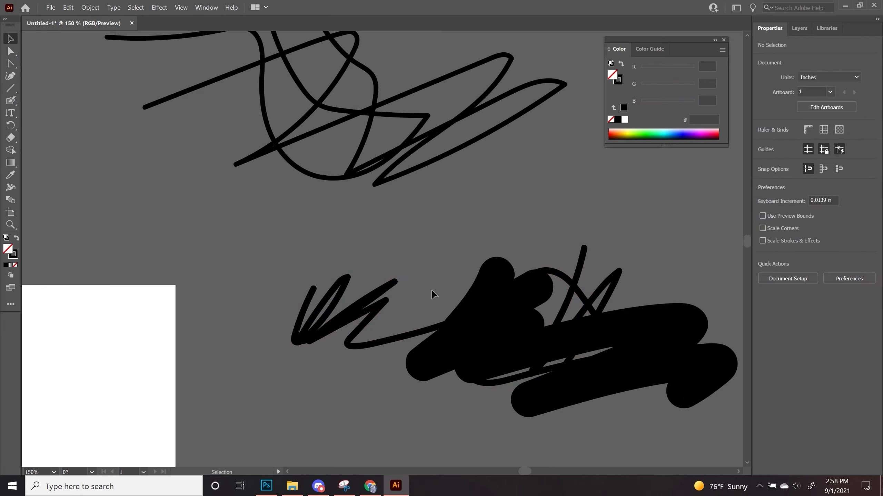
drag(502, 305, 410, 324)
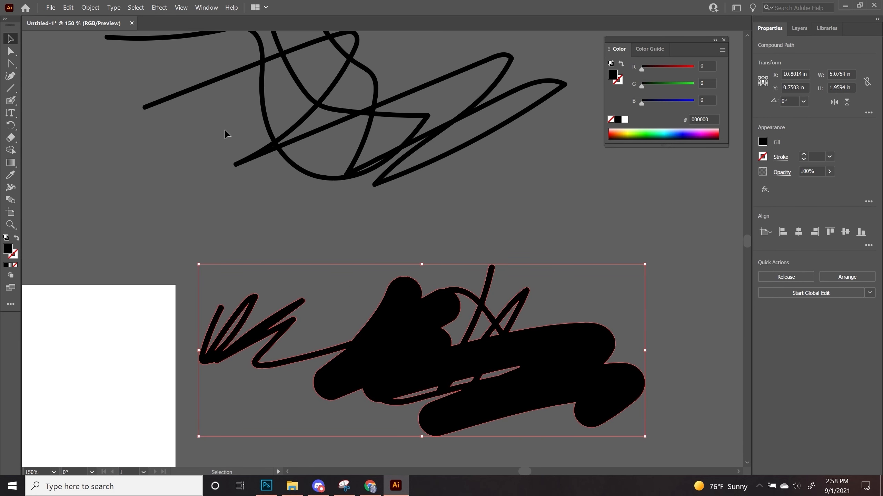
key(ctrl+a)
key(Delete)
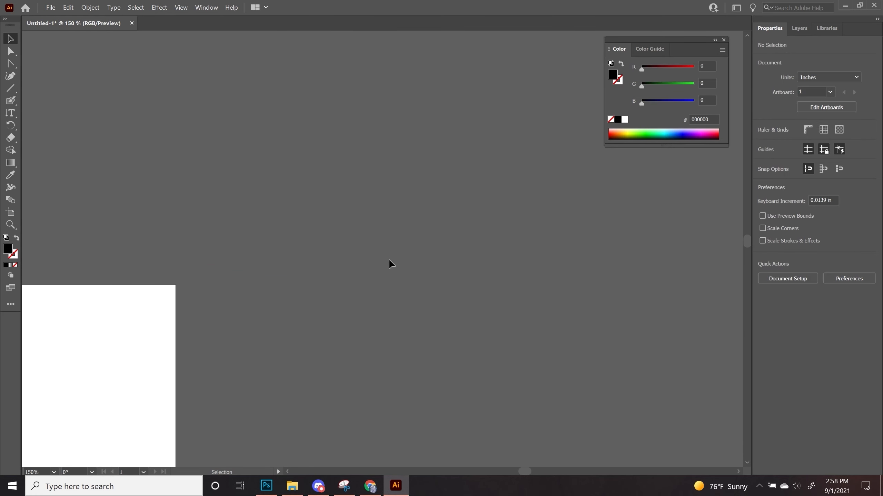
Step: Draw a long freehand curve with the Pencil tool, give it a black stroke and increase its stroke weight
click(11, 104)
click(48, 129)
mouse_move(101, 84)
mouse_down()
mouse_move(146, 124)
mouse_move(524, 309)
mouse_move(355, 344)
mouse_up()
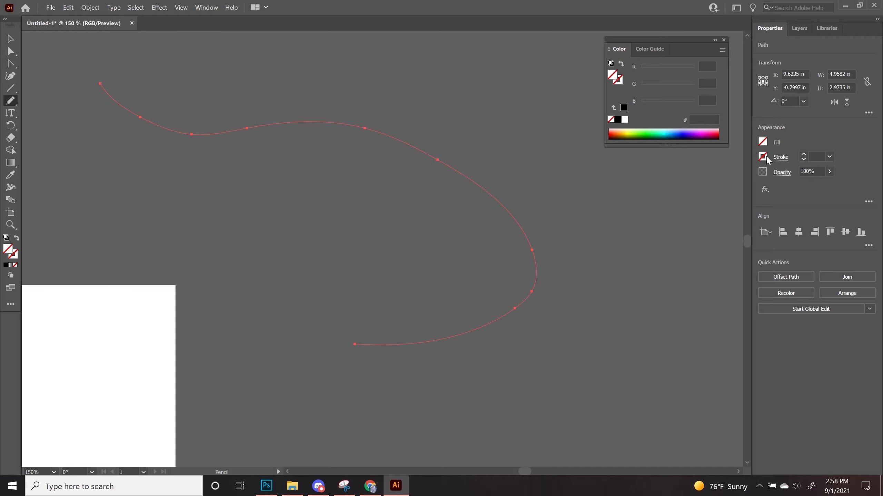
click(624, 108)
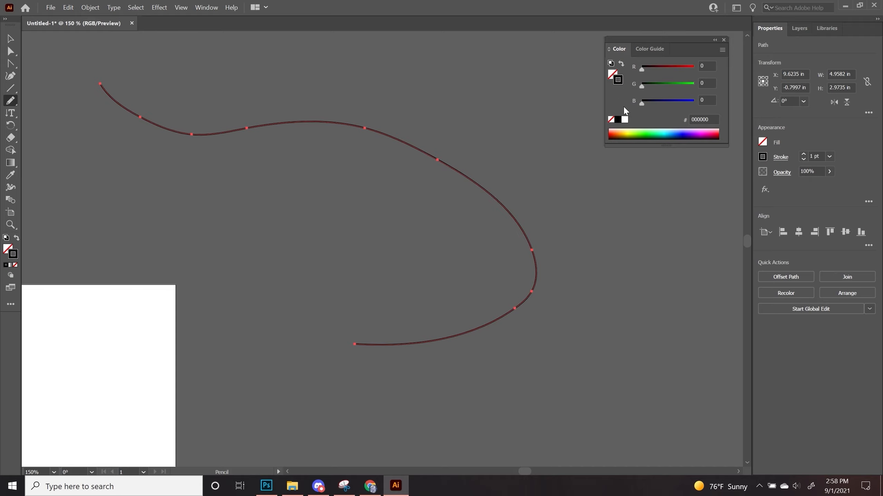
click(803, 154)
click(803, 154)
click(803, 154)
Step: Select the freehand Pencil curve and delete it
click(6, 38)
click(263, 239)
drag(269, 193, 560, 333)
key(Delete)
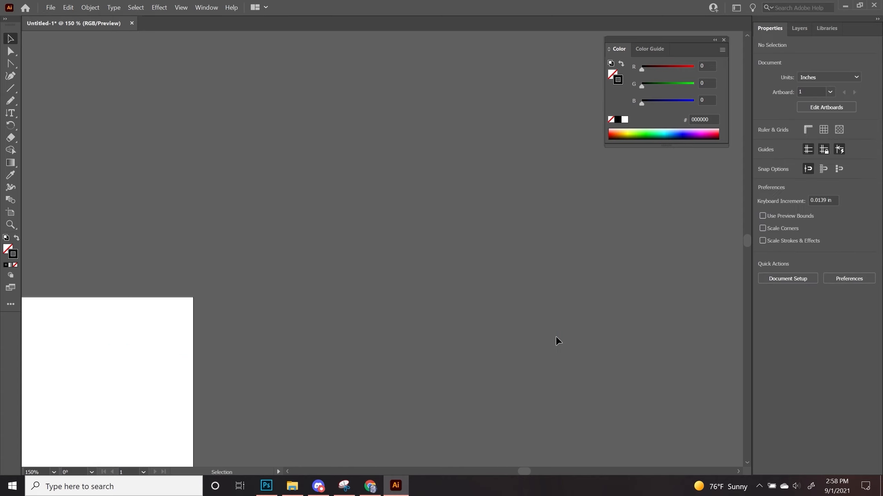
key(ctrl+minus)
key(ctrl+minus)
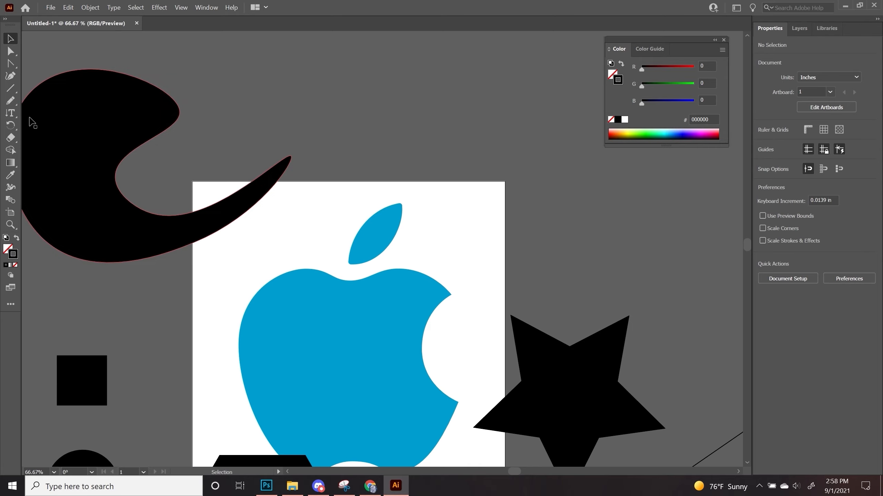
Step: With the Type tool, place horizontal point text above the artboard and a text area about 5.25 by 1.91 in beneath it
click(10, 114)
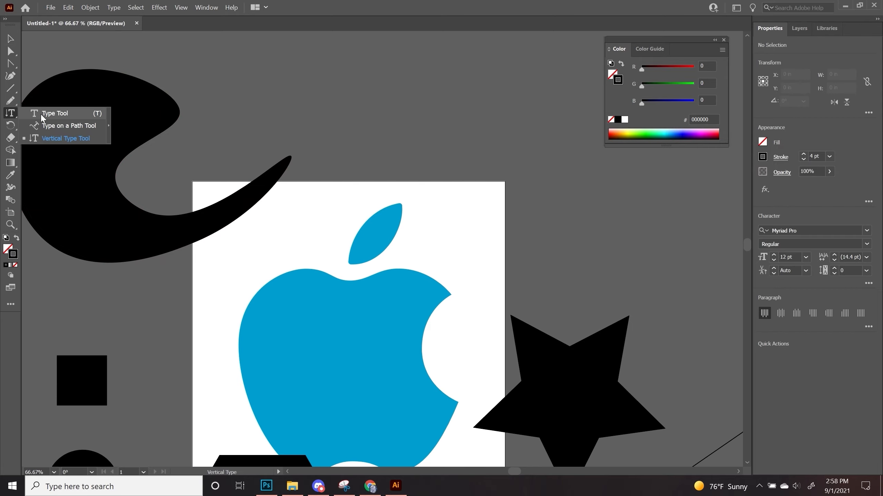
click(40, 113)
drag(285, 159, 181, 328)
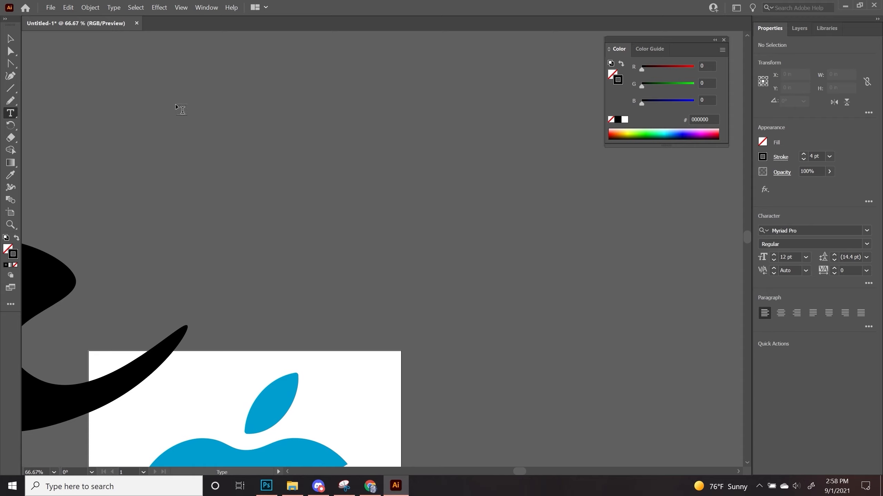
click(177, 107)
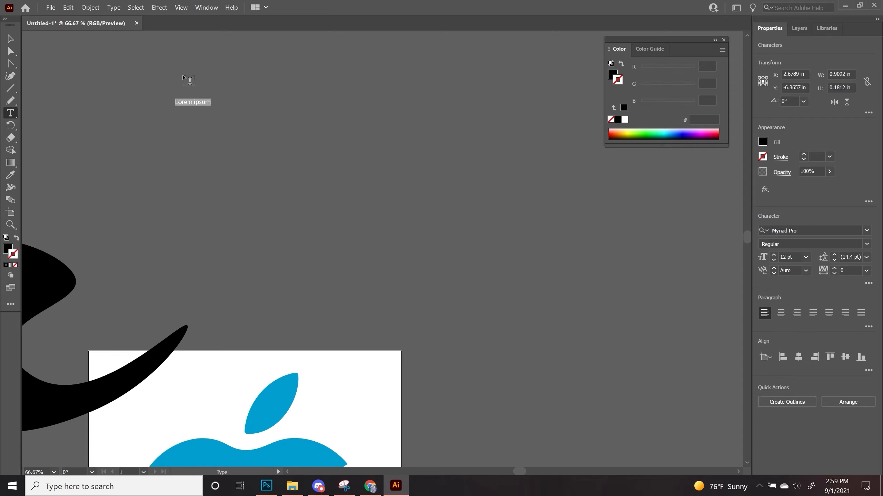
drag(173, 128, 377, 202)
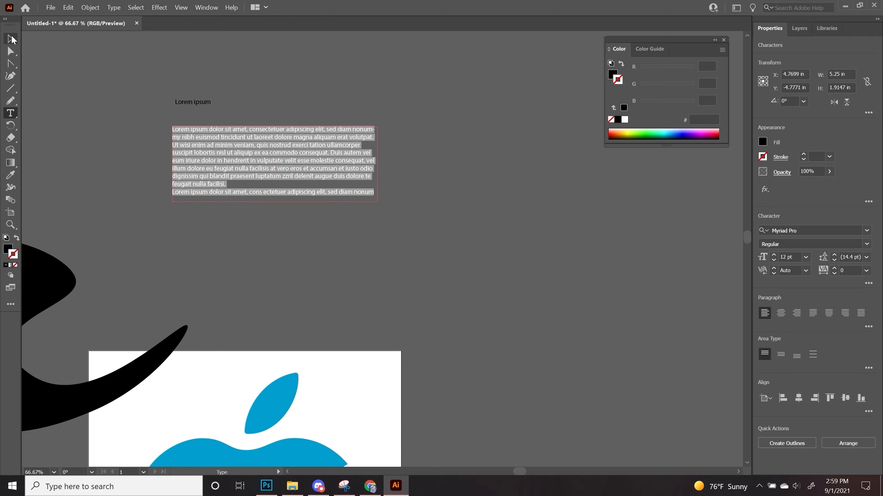
Step: Resize the horizontal text area to about 3.96 in wide and 2.65 in high
click(11, 38)
drag(384, 168, 328, 190)
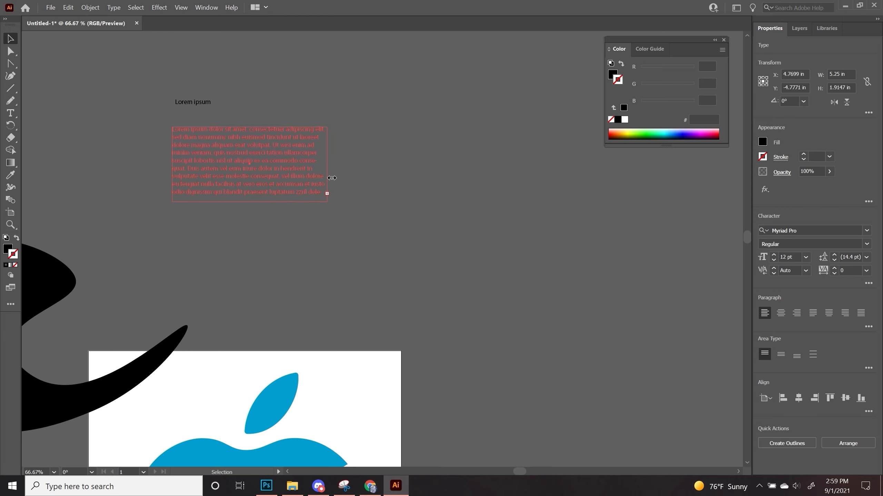
drag(250, 203, 256, 232)
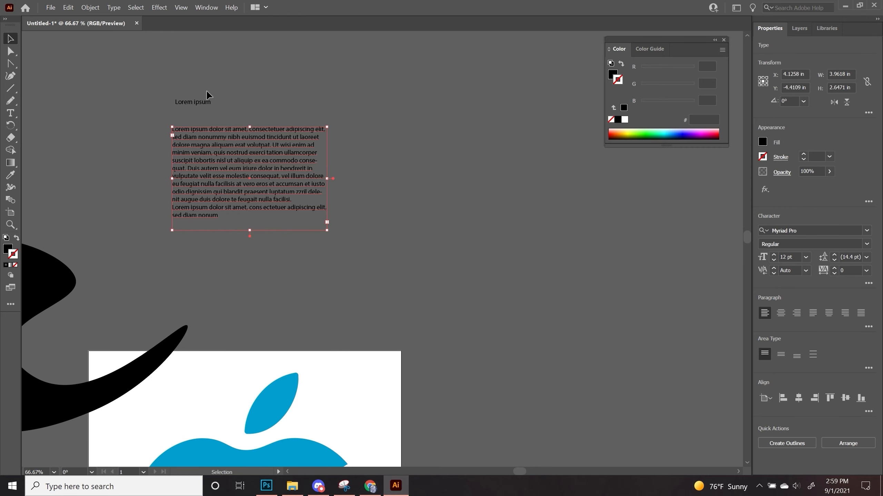
click(193, 102)
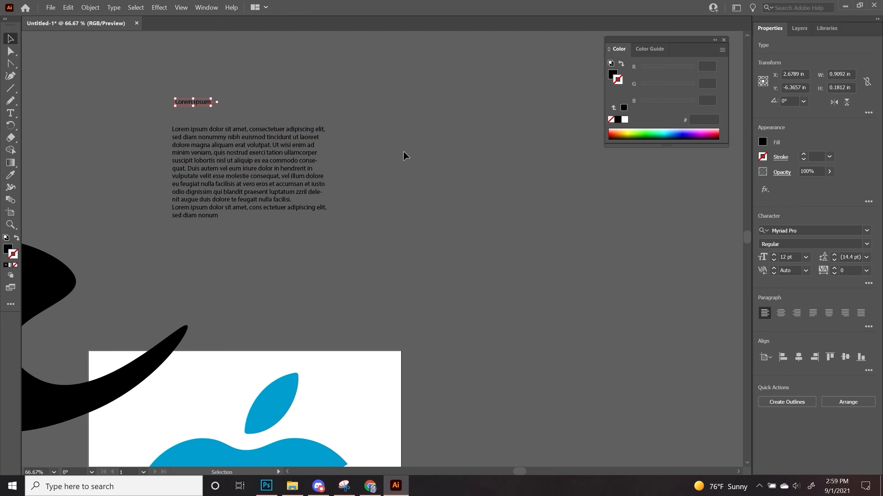
click(295, 208)
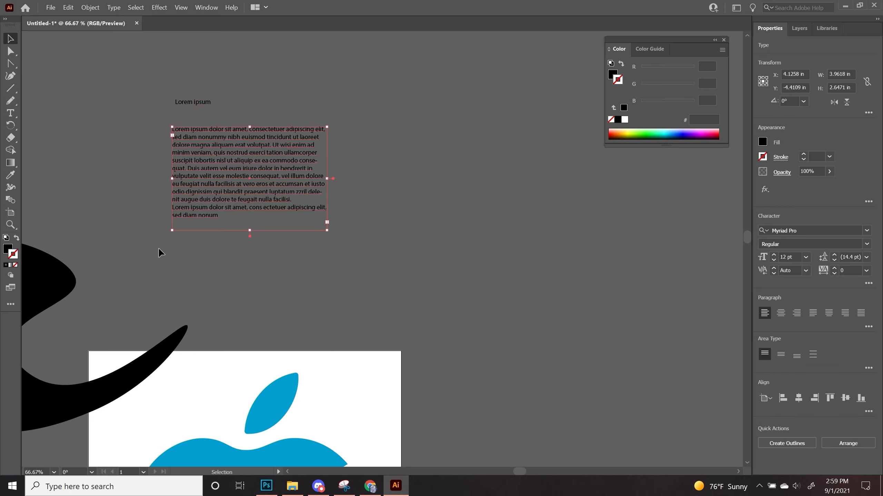
Step: Place placeholder text along the outline of the large black curved shape with the Type on a Path tool
click(10, 113)
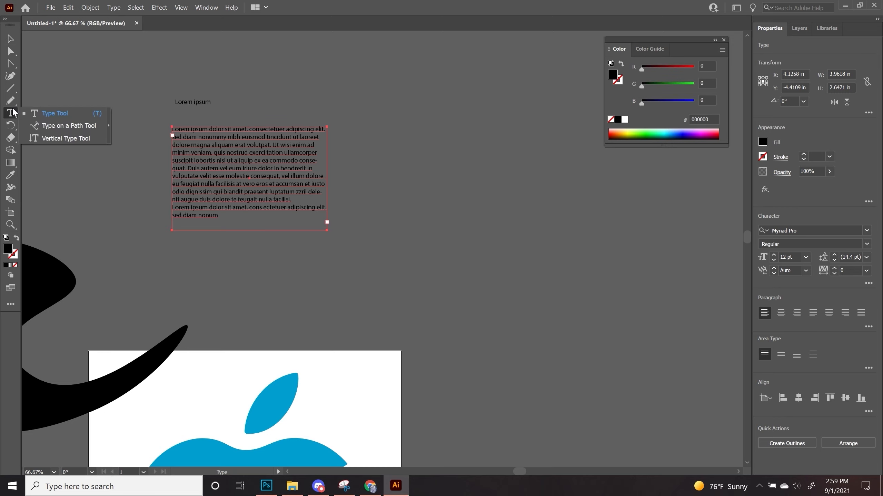
click(57, 133)
key(ctrl+plus)
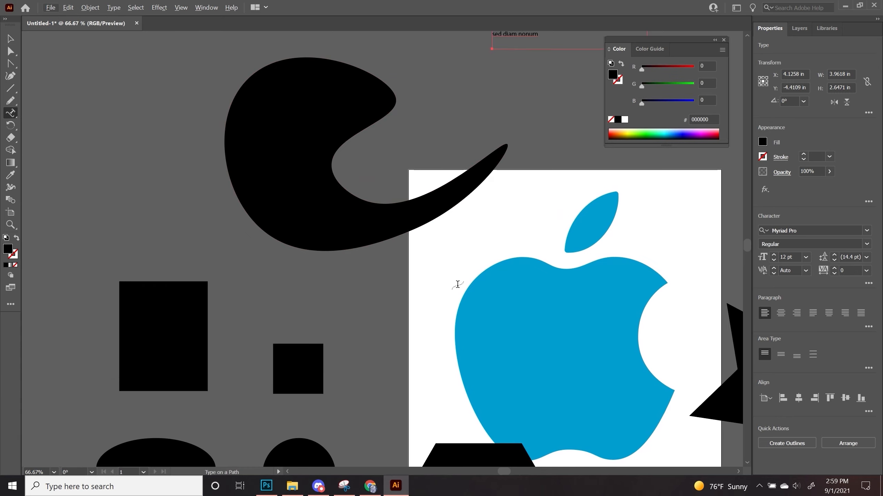
key(ctrl+plus)
key(space)
drag(157, 321, 570, 141)
drag(446, 271, 595, 76)
click(353, 226)
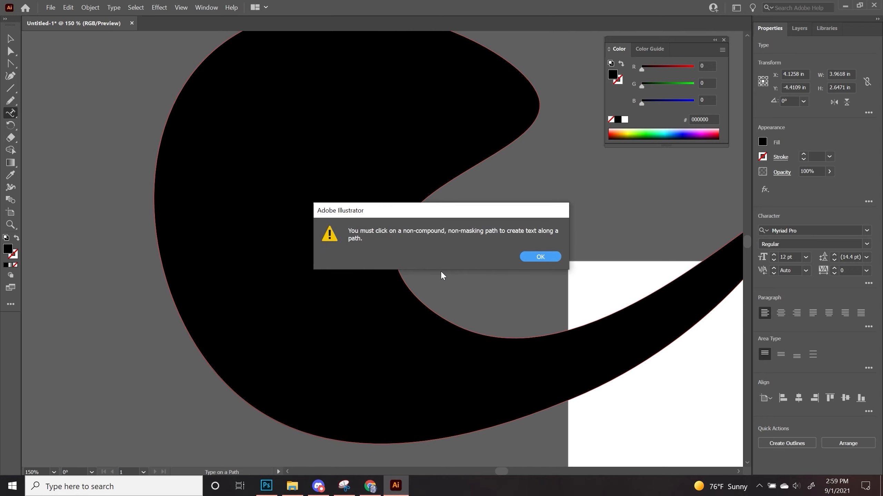
click(539, 257)
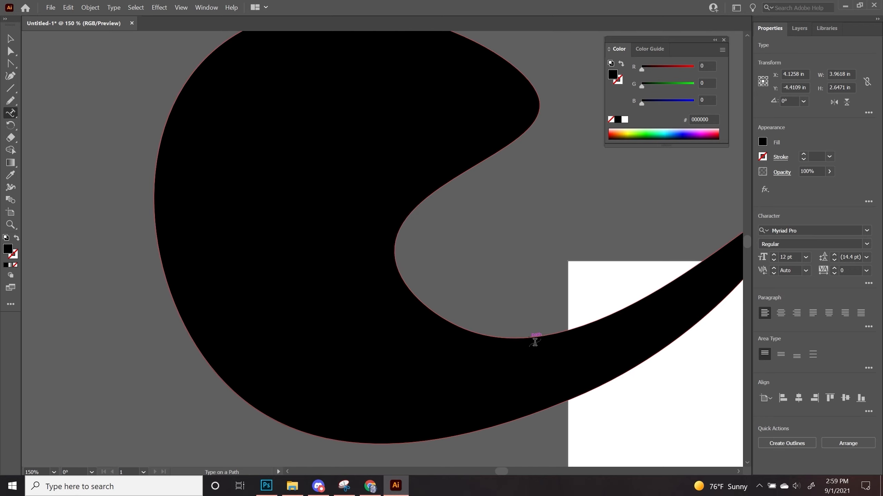
click(546, 341)
key(BackSpace)
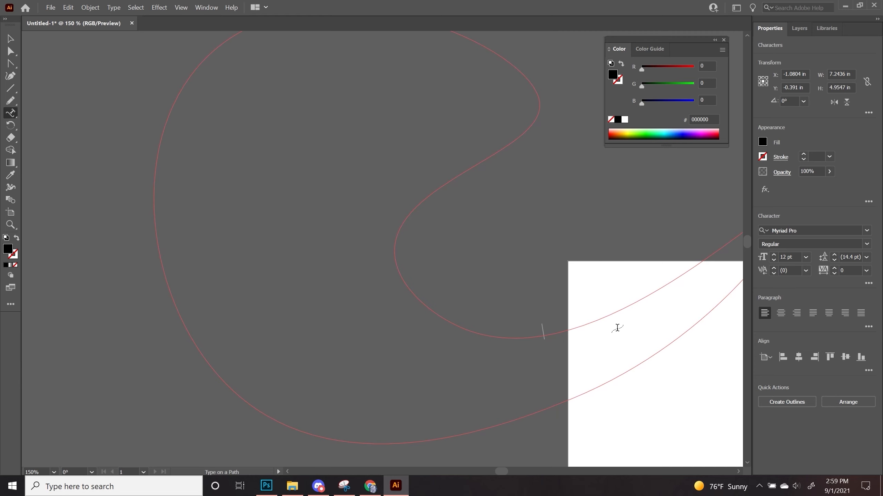
key(ctrl+z)
click(10, 38)
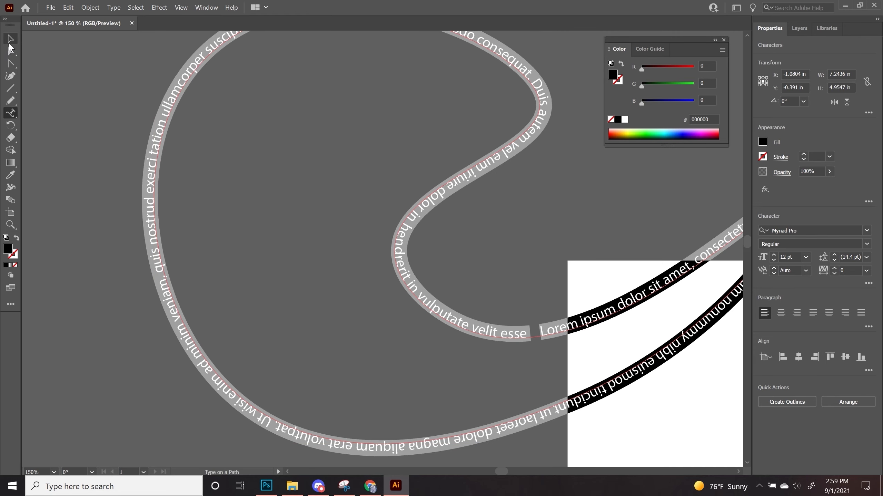
click(303, 137)
Step: Move the curved path text up and to the left, clear of the artboard
scroll(146, 173, right, 5)
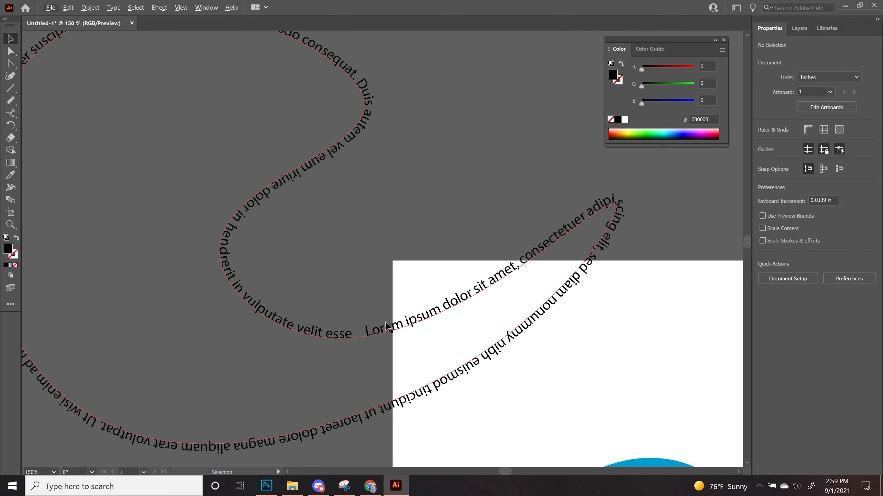
key(ctrl+minus)
key(ctrl+minus)
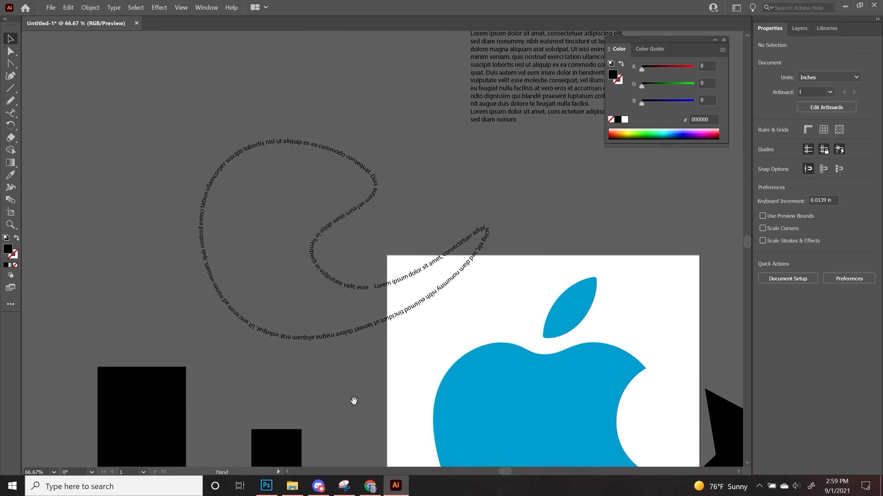
scroll(355, 418, up, 2)
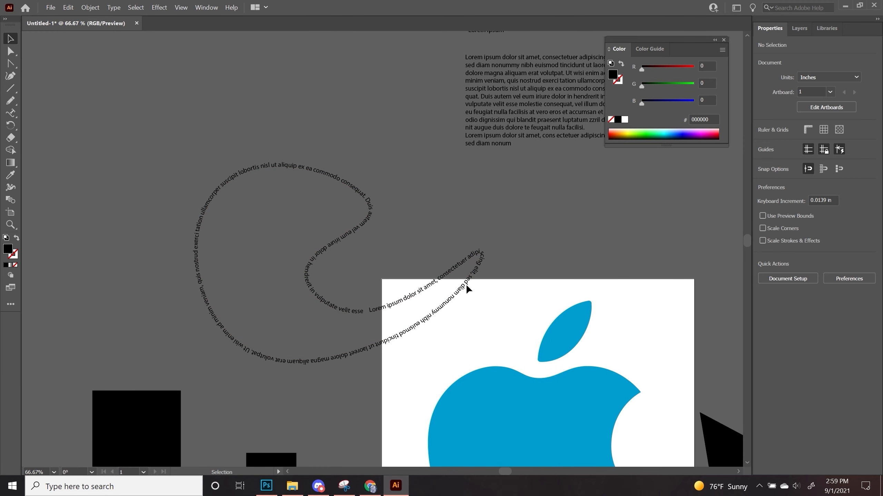
click(371, 286)
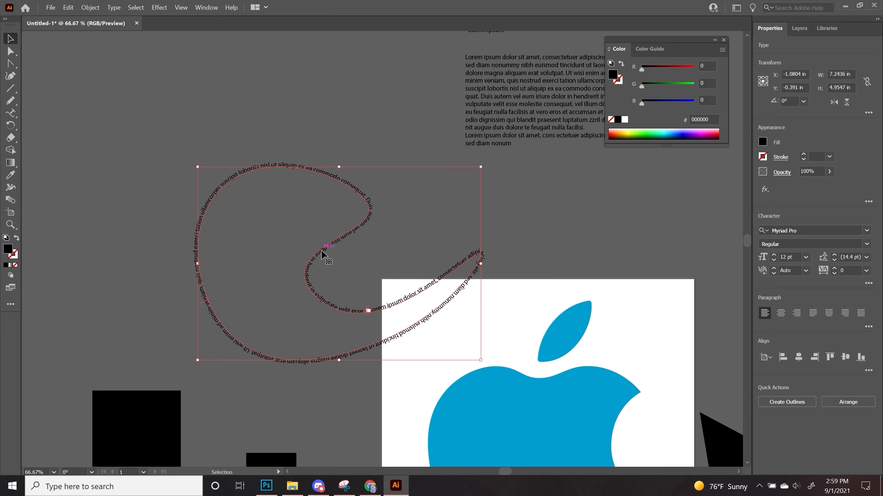
drag(324, 252, 238, 163)
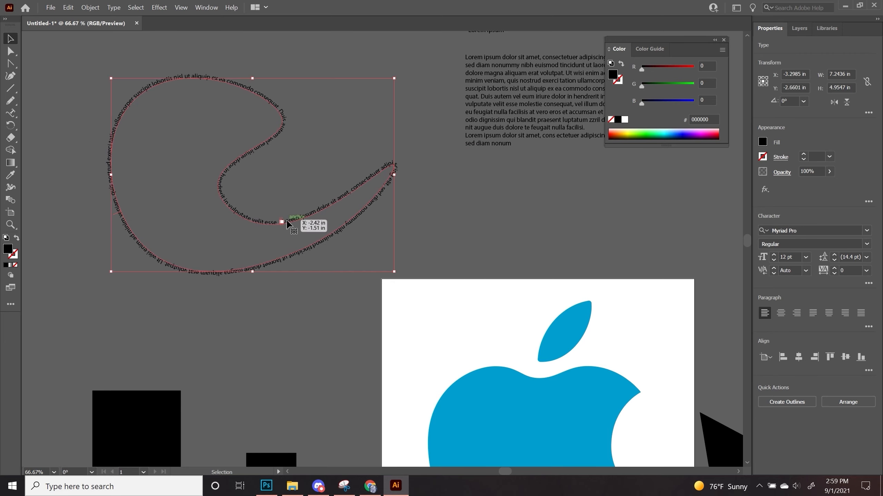
Step: Try to shift the path text's bracket along the curve, and undo the change
drag(283, 220, 259, 215)
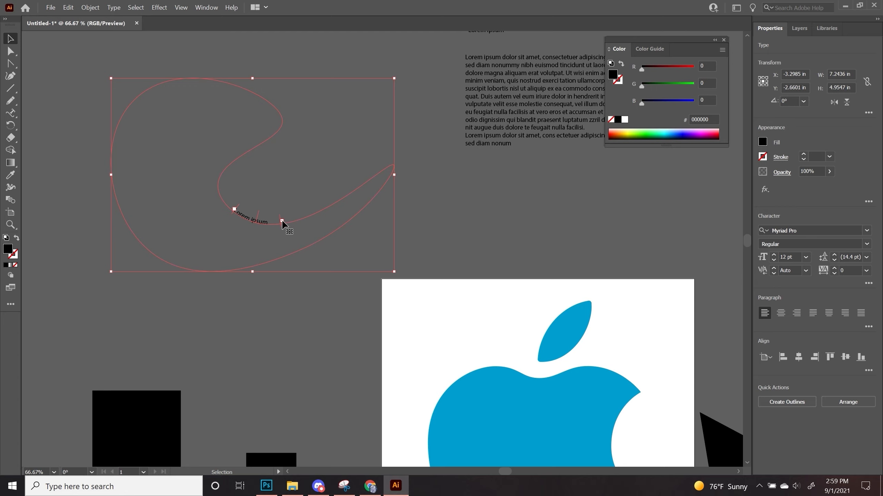
key(t)
key(v)
key(ctrl+z)
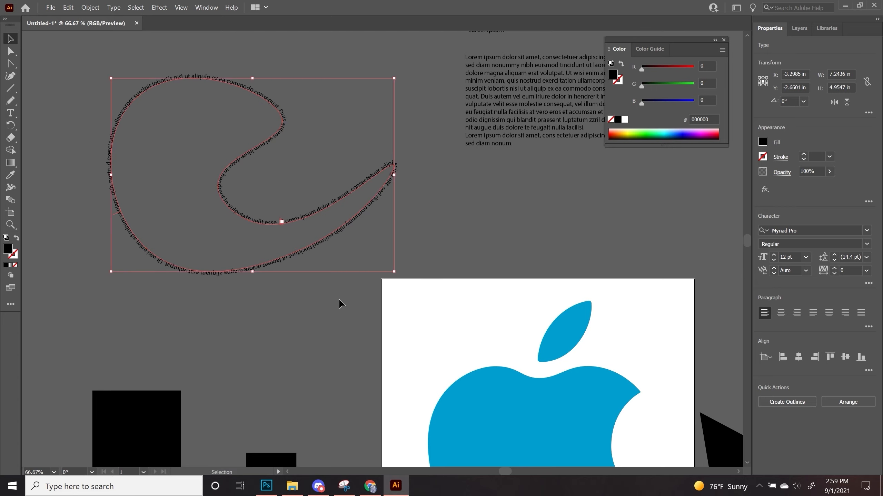
Step: Move the path text farther up and left, away from the artboard and the horizontal text
click(366, 328)
key(space)
mouse_move(323, 232)
mouse_down()
mouse_move(234, 368)
mouse_move(467, 301)
mouse_move(318, 235)
mouse_up()
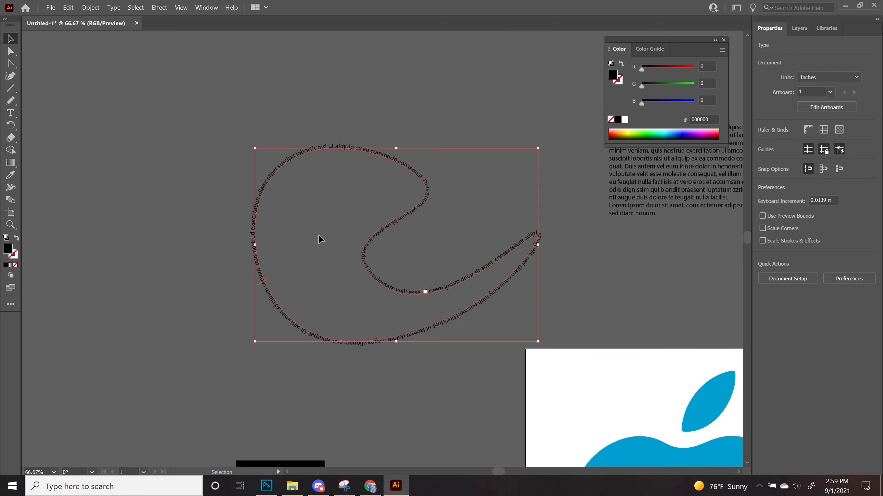
drag(400, 293, 362, 176)
click(559, 225)
key(space)
drag(559, 225, 466, 309)
drag(372, 328, 352, 231)
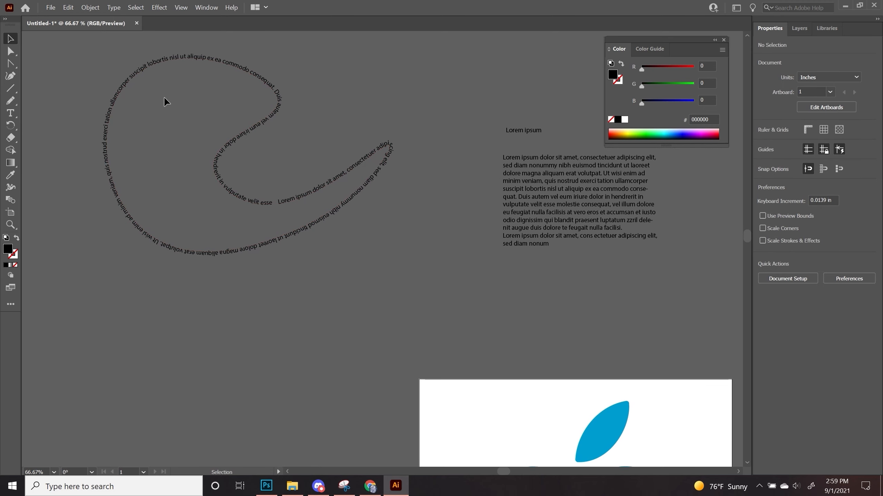
Step: With the Vertical Type tool, place point text beside the path text and a text area about 2.27 by 3.99 in below it
drag(10, 113, 42, 139)
click(414, 80)
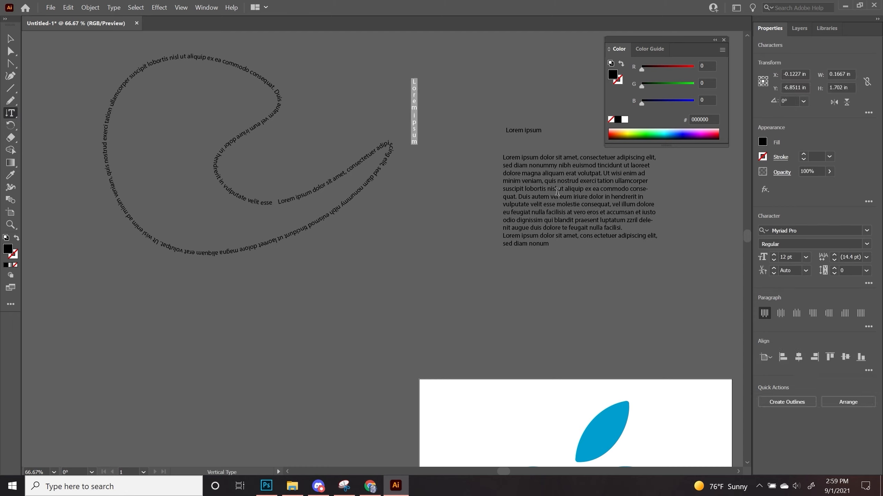
drag(361, 233, 450, 387)
click(10, 39)
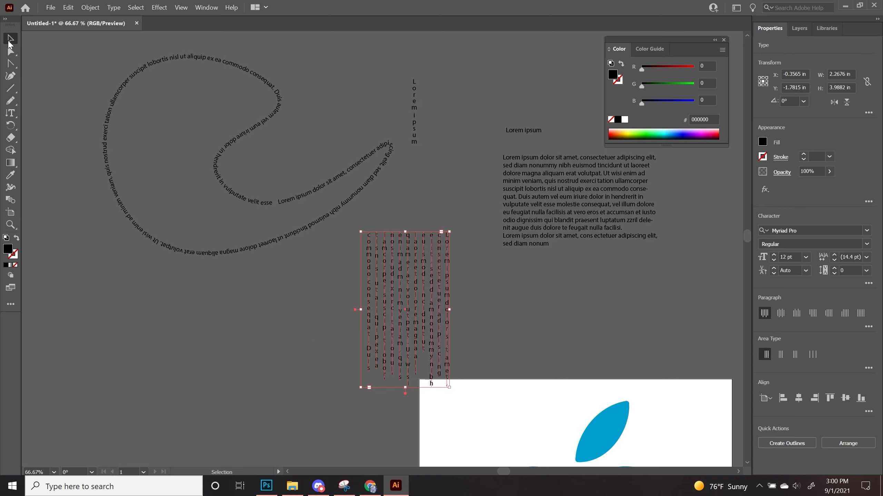
click(312, 418)
Step: Move the vertical text area up off the artboard and over to the right side of the horizontal paragraph
drag(435, 299, 438, 245)
click(552, 301)
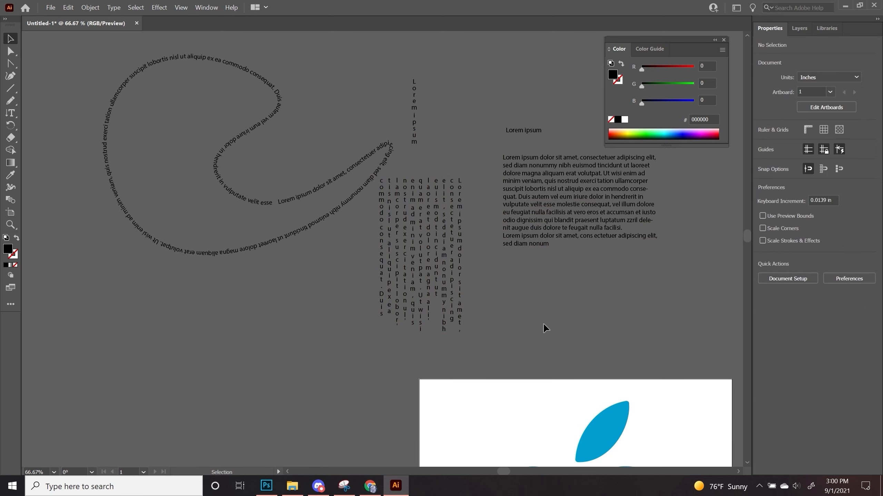
drag(559, 272, 456, 352)
drag(367, 354, 674, 290)
Step: Move the two horizontal texts up and left, and place the vertical point text just left of the vertical text area
drag(539, 332, 484, 376)
drag(424, 355, 384, 235)
click(298, 270)
click(287, 239)
drag(287, 240, 532, 321)
drag(359, 184, 324, 195)
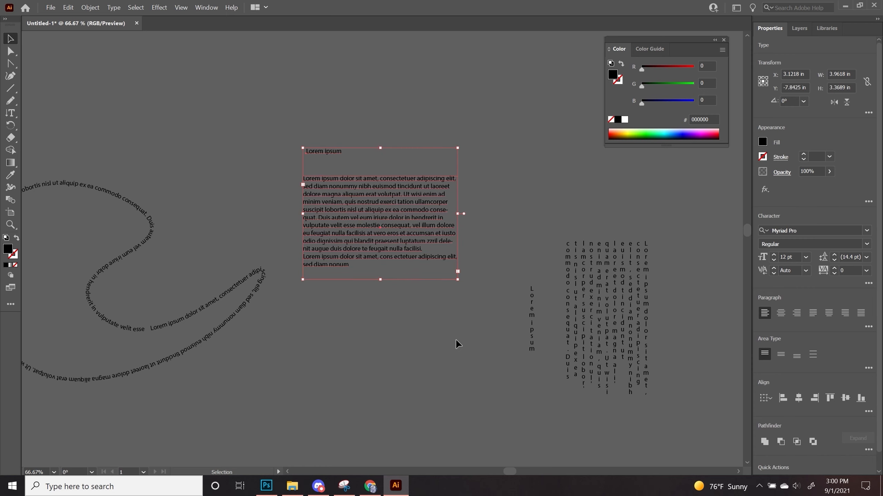
Step: Nudge the vertical text area slightly up and to the right
click(456, 340)
drag(486, 343, 306, 322)
key(ctrl+plus)
key(ctrl+plus)
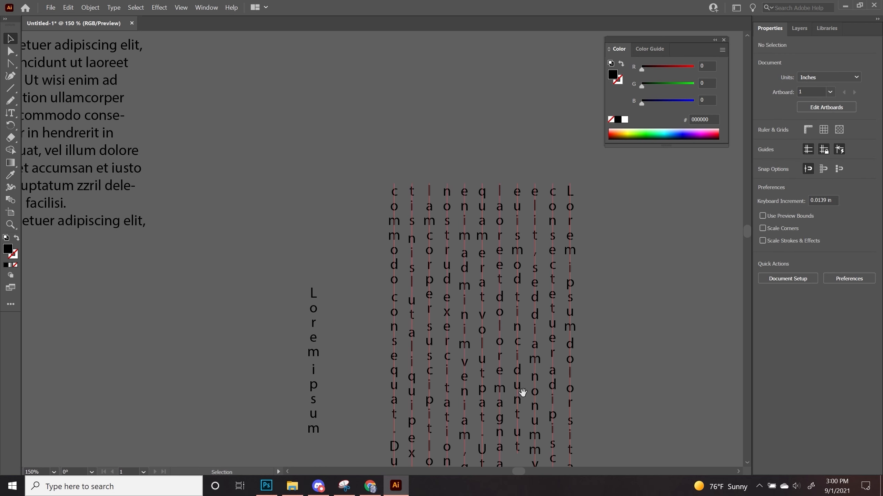
drag(520, 390, 349, 290)
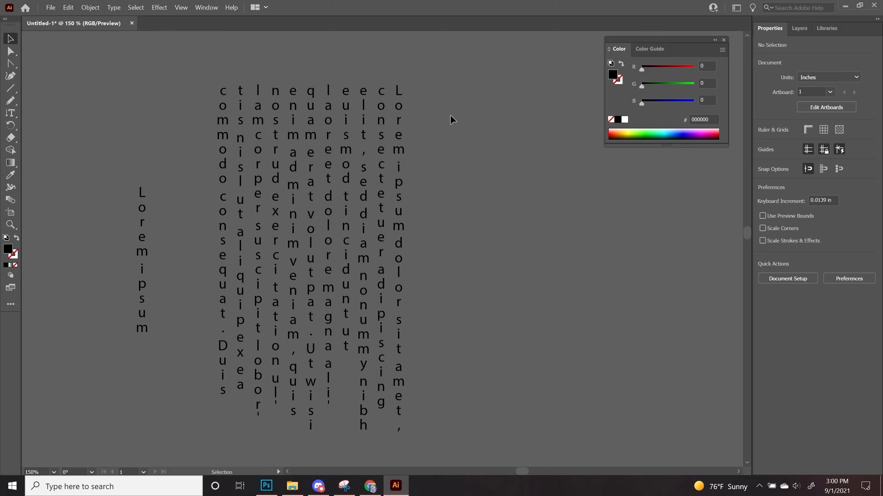
drag(306, 205, 315, 197)
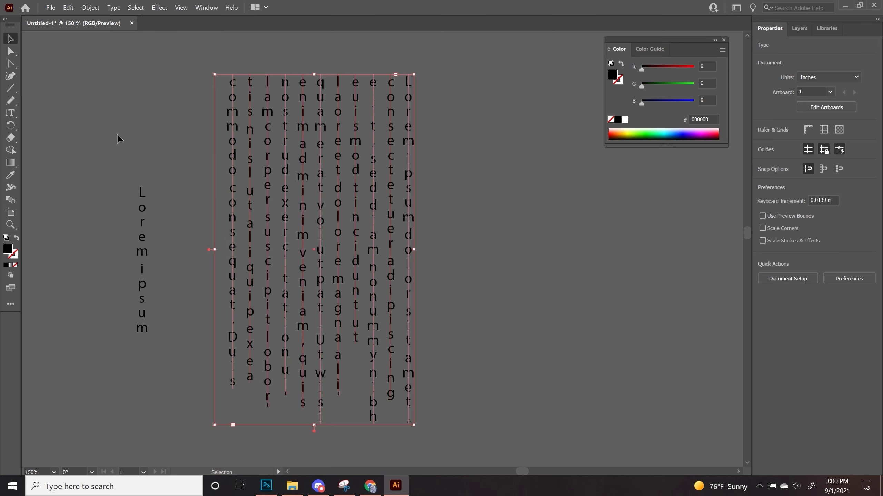
Step: Justify the horizontal paragraph with its last line aligned left
key(ctrl+minus)
key(ctrl+minus)
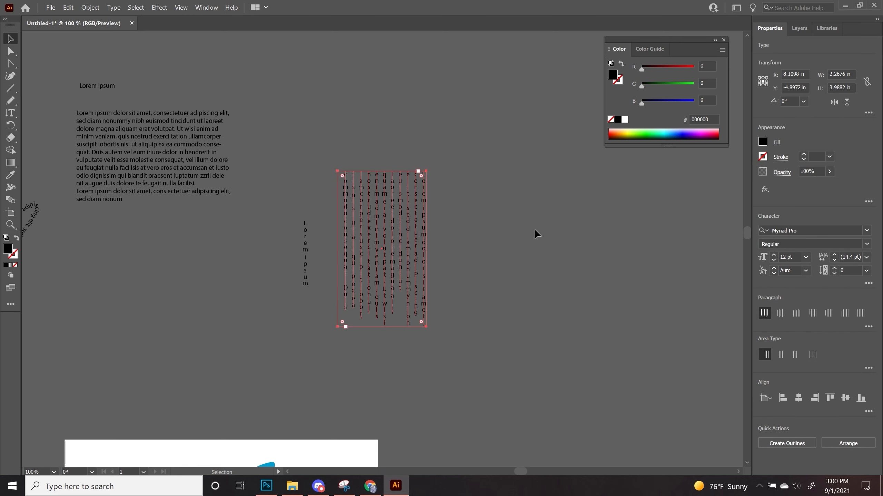
key(ctrl+equal)
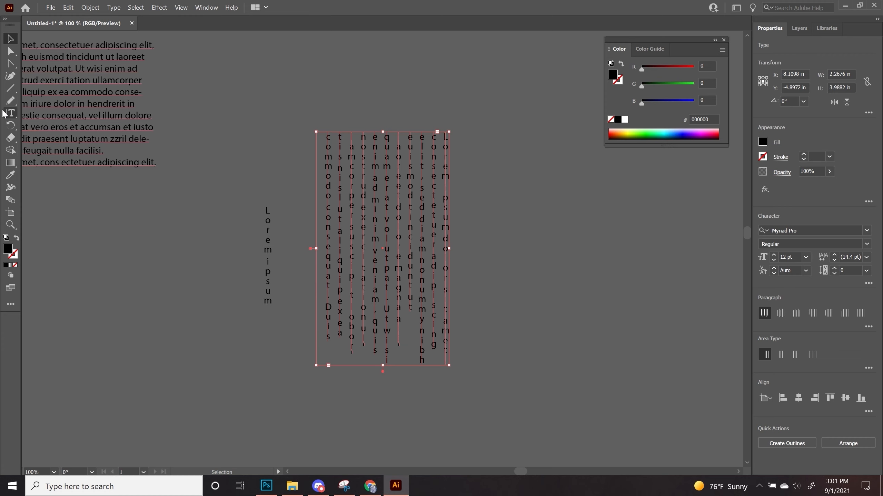
click(61, 91)
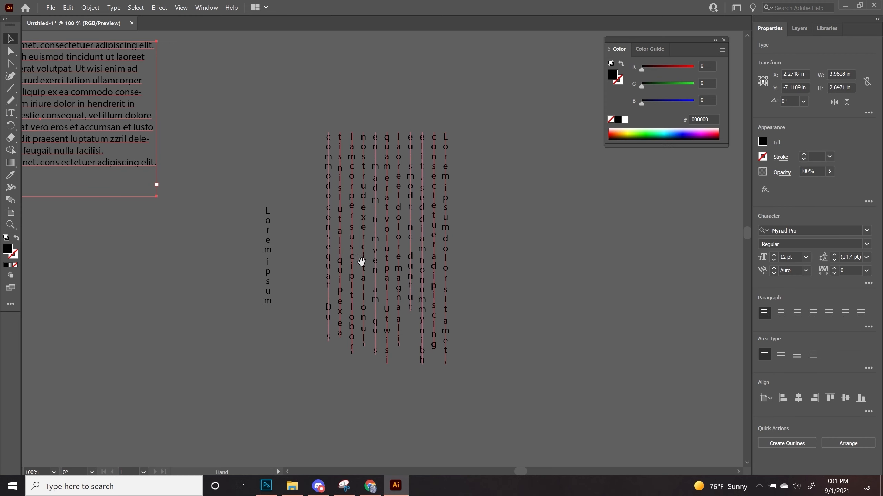
drag(232, 243, 444, 342)
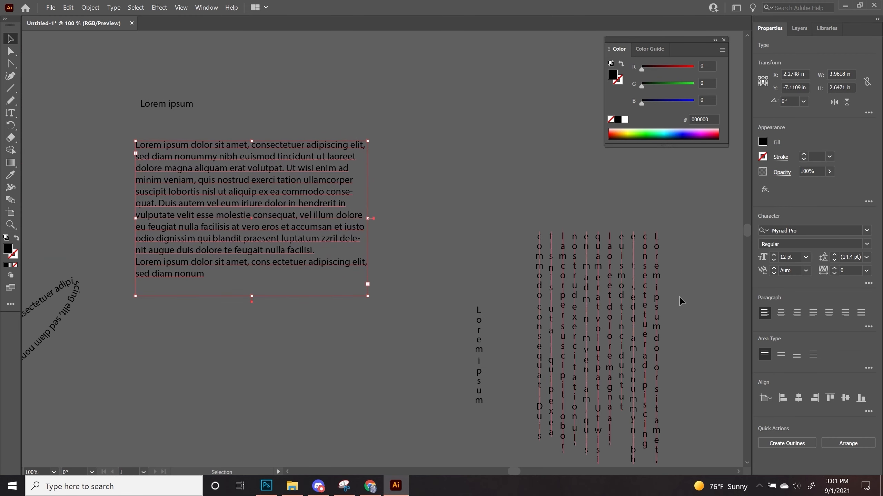
click(814, 314)
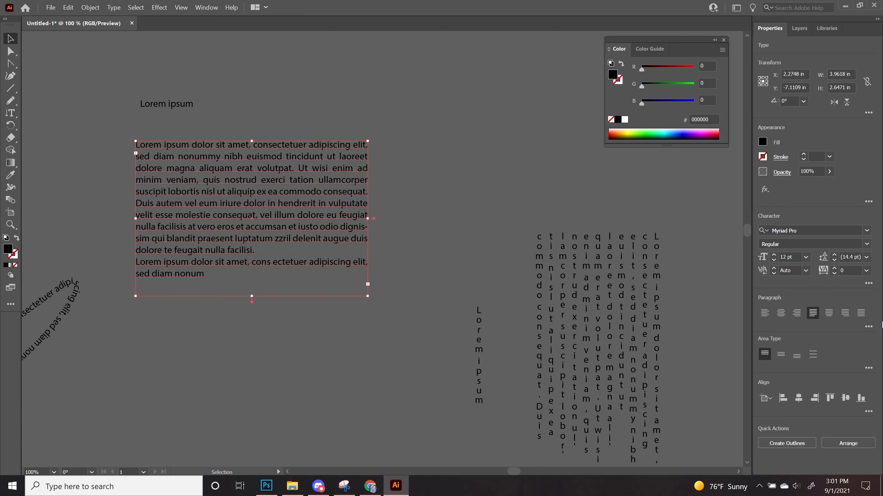
Step: Try justifying all lines of the horizontal paragraph, and center-align its text instead
click(863, 316)
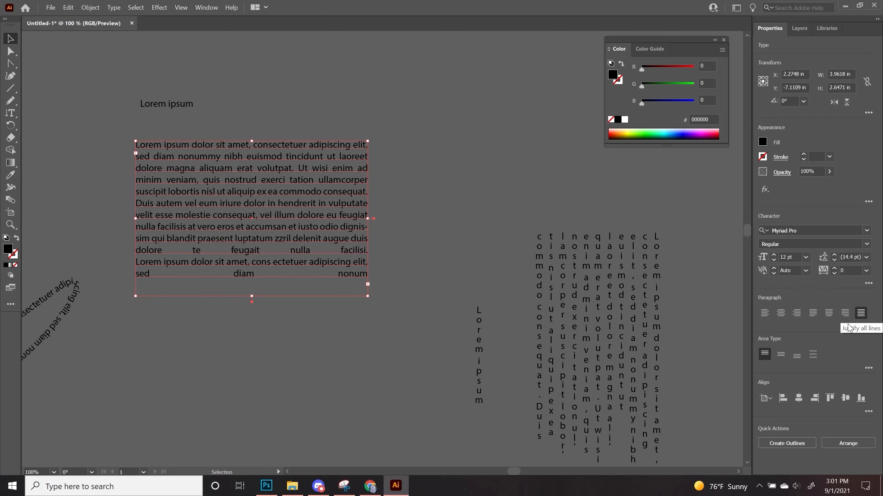
click(787, 315)
Step: Try center, bottom and justified vertical alignment in the paragraph's text area, and return it to top alignment
click(782, 356)
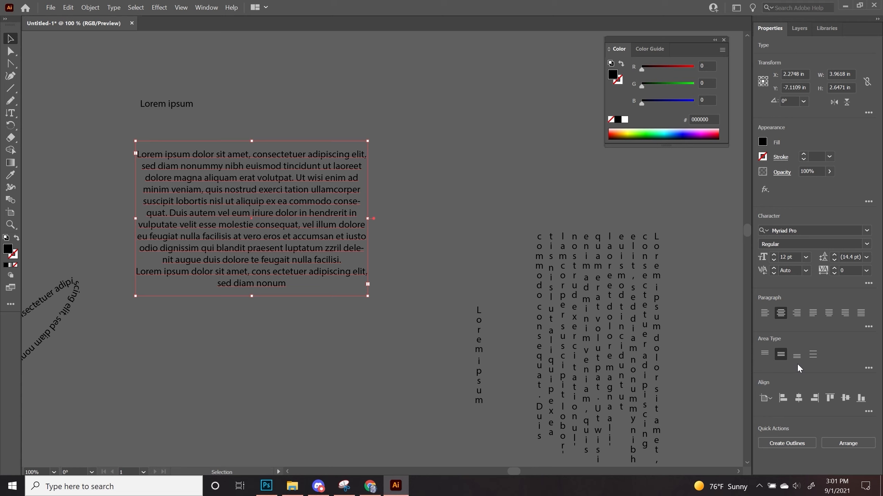
click(797, 356)
click(811, 355)
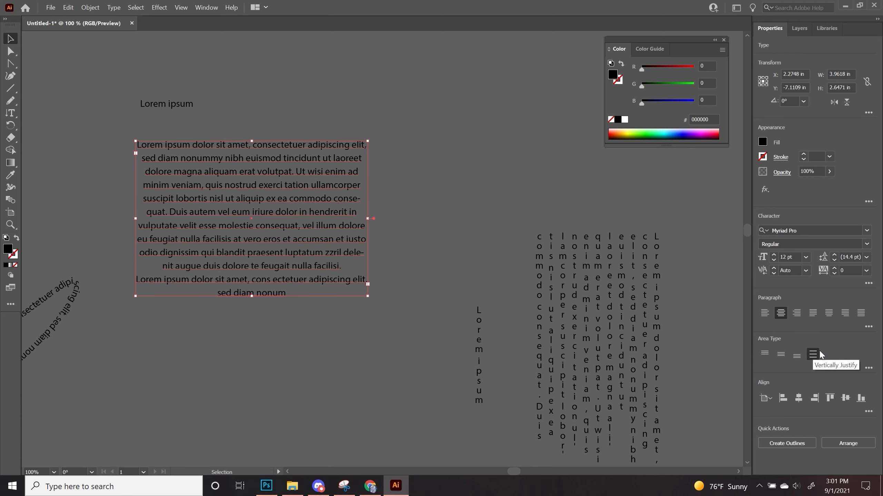
click(797, 357)
click(768, 354)
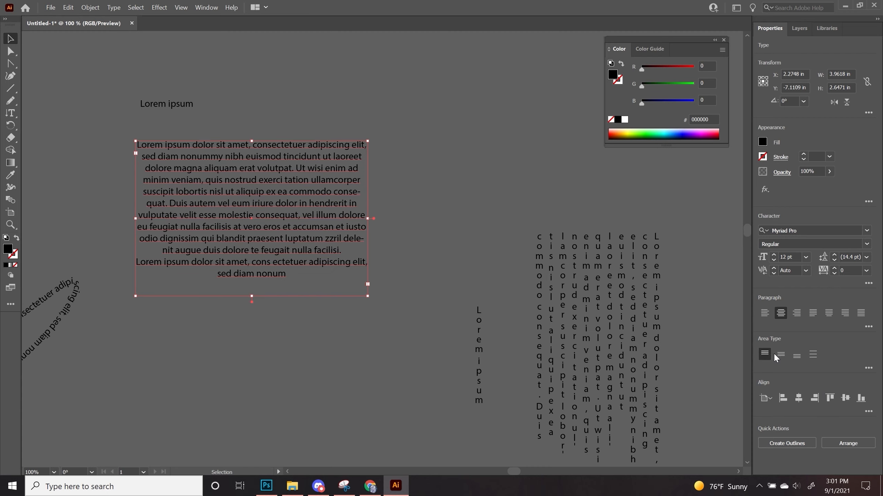
click(777, 353)
click(766, 354)
click(411, 130)
key(ctrl+minus)
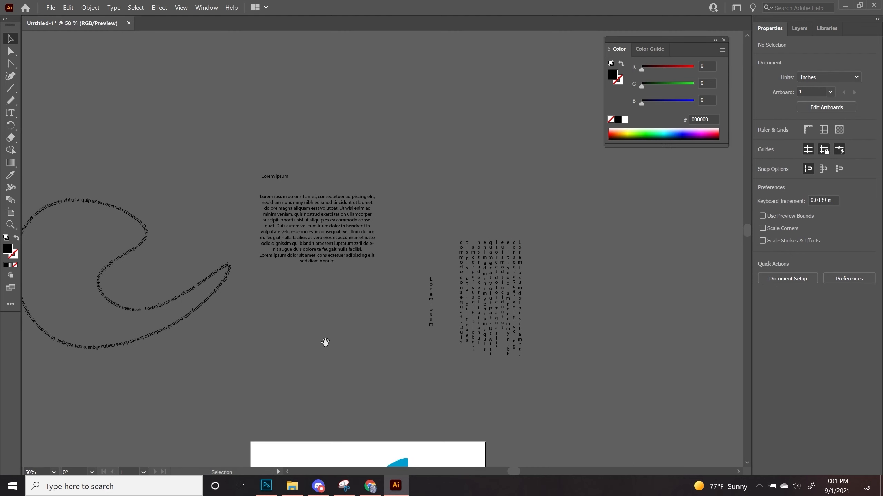
Step: Change the horizontal paragraph's font to AlienCaret and deselect it
click(330, 243)
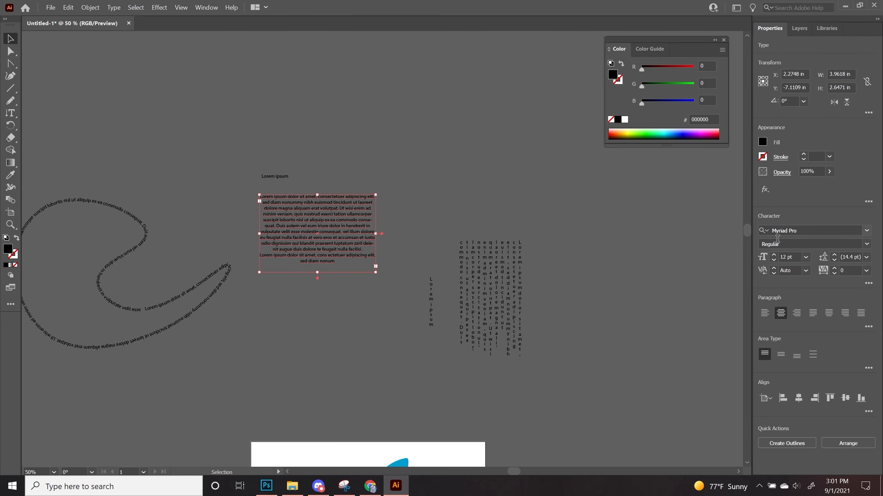
click(867, 231)
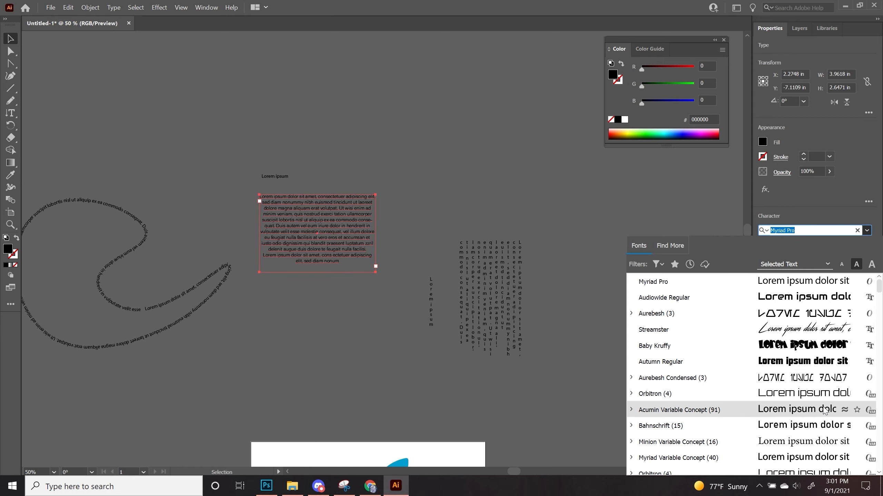
scroll(824, 411, down, 5)
scroll(824, 412, down, 2)
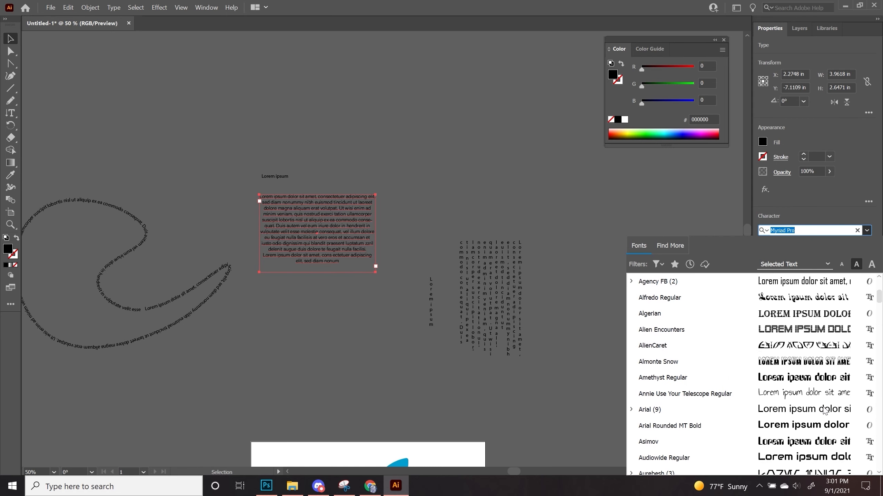
click(811, 346)
click(319, 311)
key(ctrl+plus)
key(ctrl+plus)
key(ctrl+plus)
key(ctrl+plus)
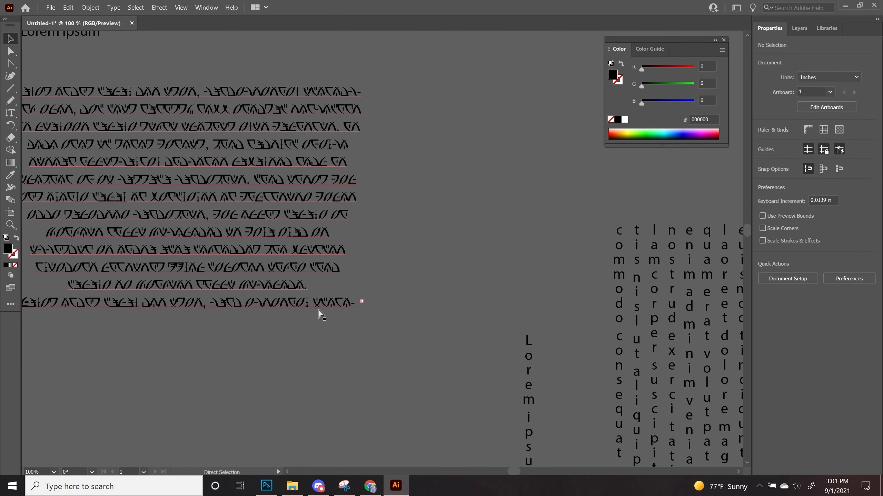
drag(266, 323, 552, 432)
key(ctrl+minus)
key(ctrl+minus)
key(ctrl+minus)
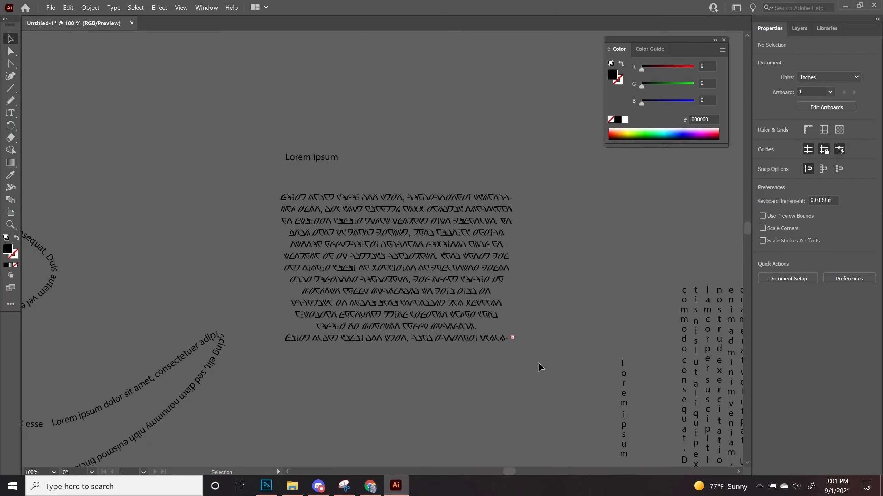
Step: Undo the paragraph's font change
key(ctrl+z)
key(ctrl+z)
click(459, 383)
key(ctrl+minus)
key(ctrl+minus)
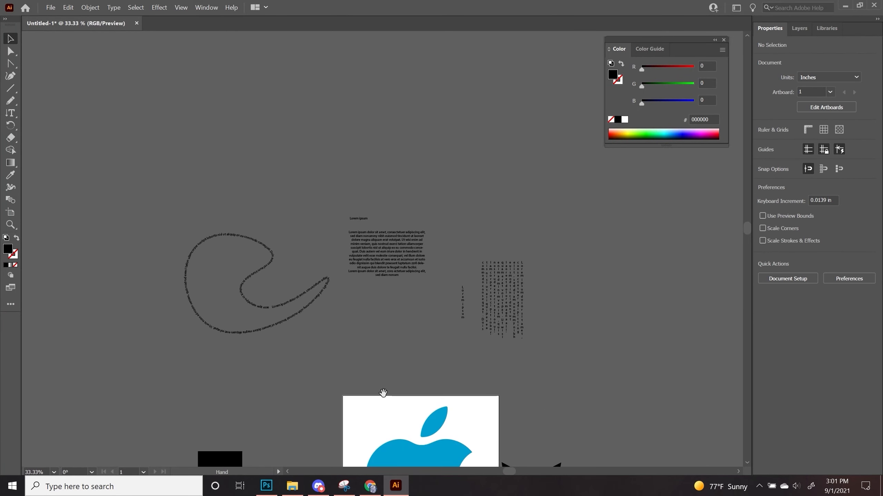
Step: Move the hexagon off the artboard to the empty area above the black rectangle and square
drag(556, 319, 553, 298)
drag(410, 367, 402, 233)
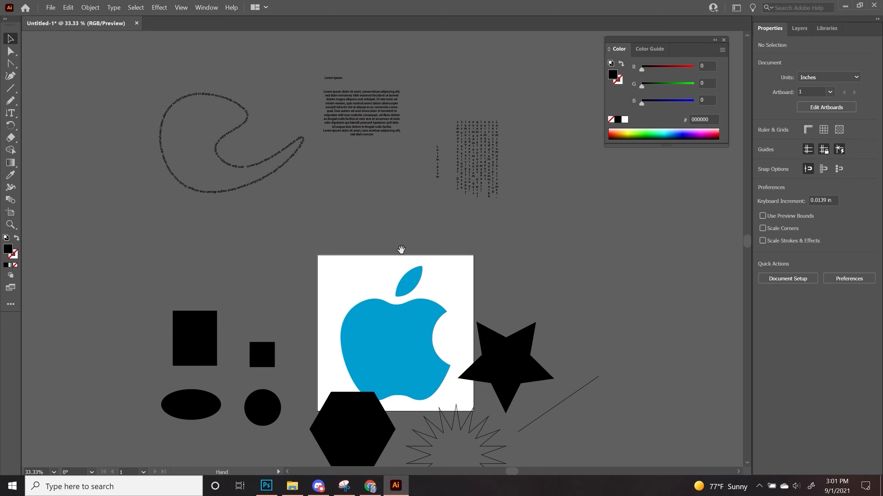
drag(414, 420, 414, 302)
key(ctrl+plus)
drag(466, 381, 480, 410)
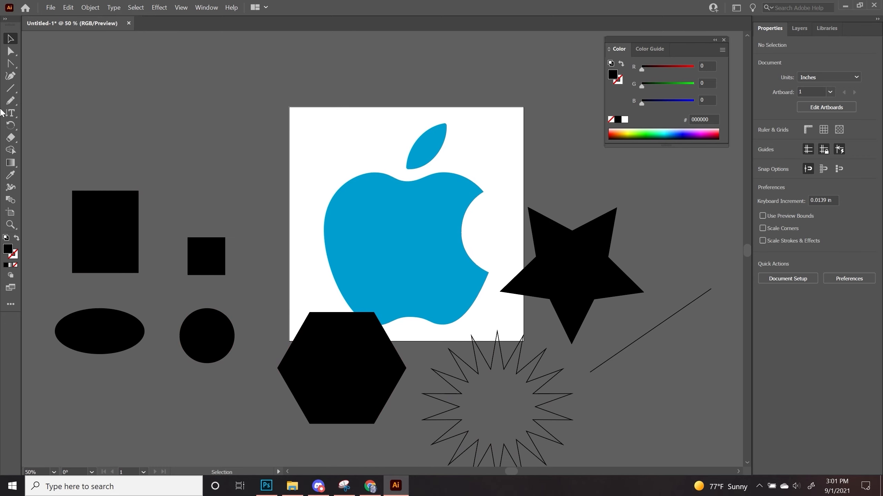
click(11, 126)
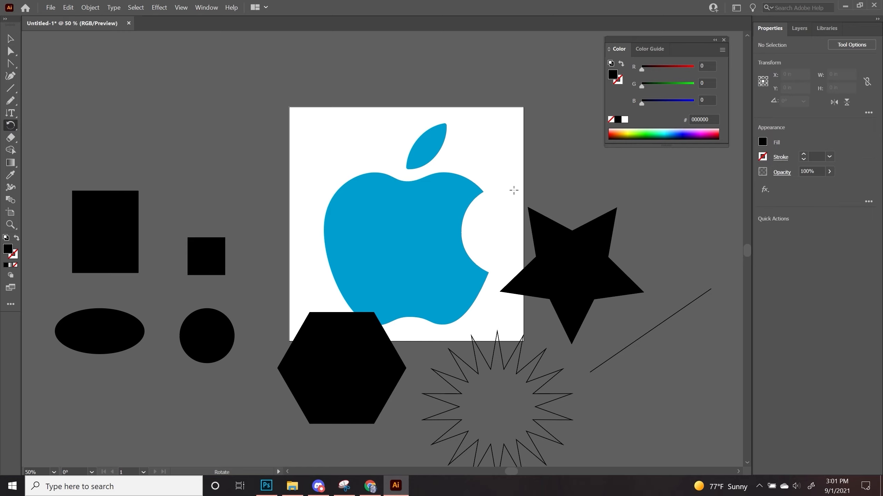
click(10, 39)
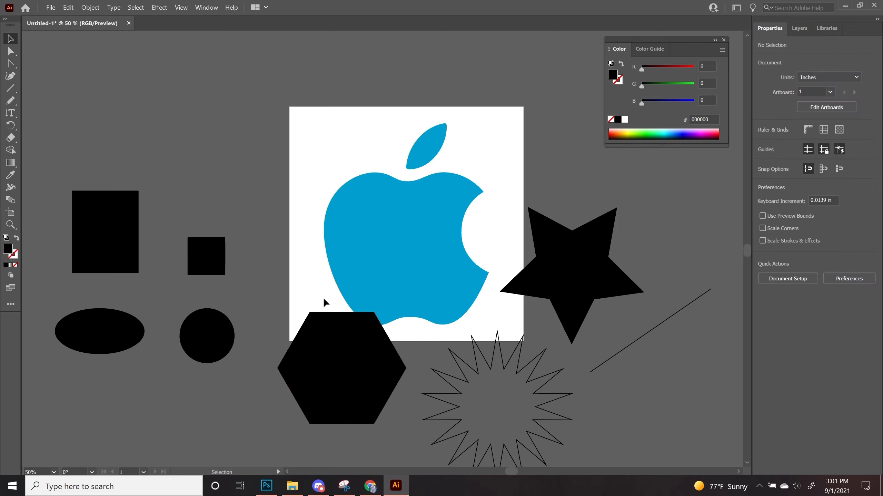
click(314, 368)
drag(315, 369, 166, 102)
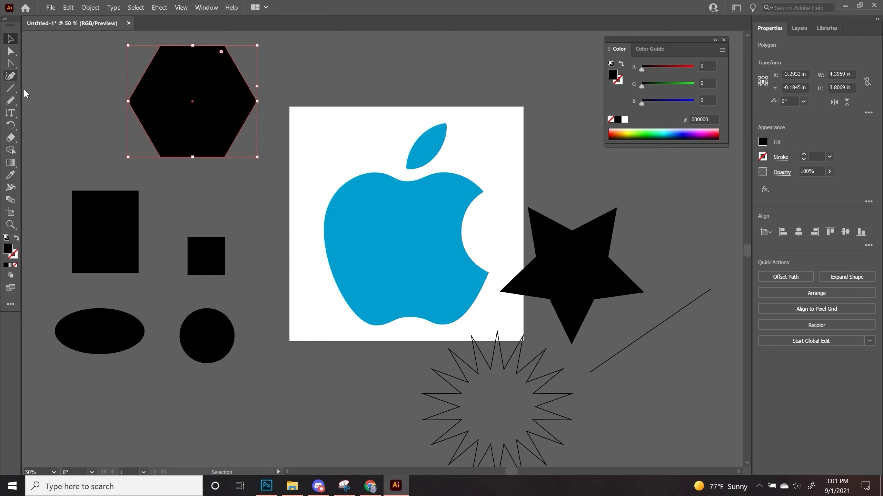
scroll(235, 191, up, 2)
scroll(235, 192, left, 3)
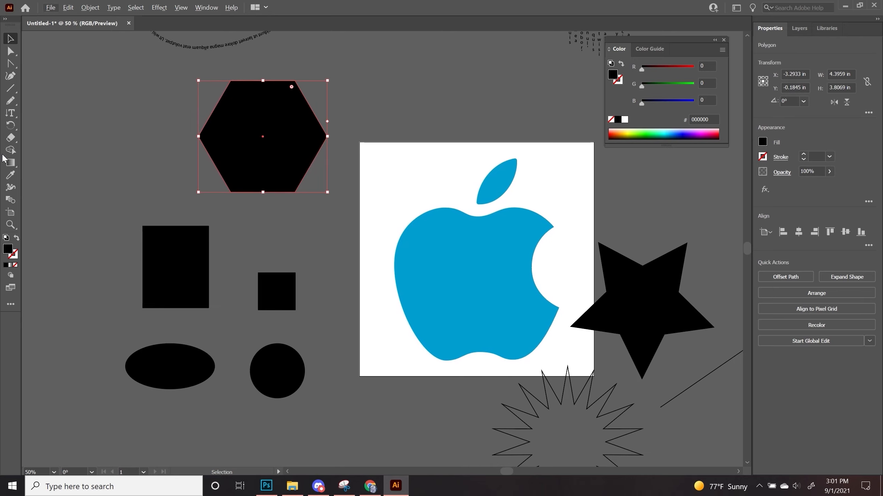
Step: Try rotating the hexagon freehand with the Rotate tool, and undo the rotation
click(10, 125)
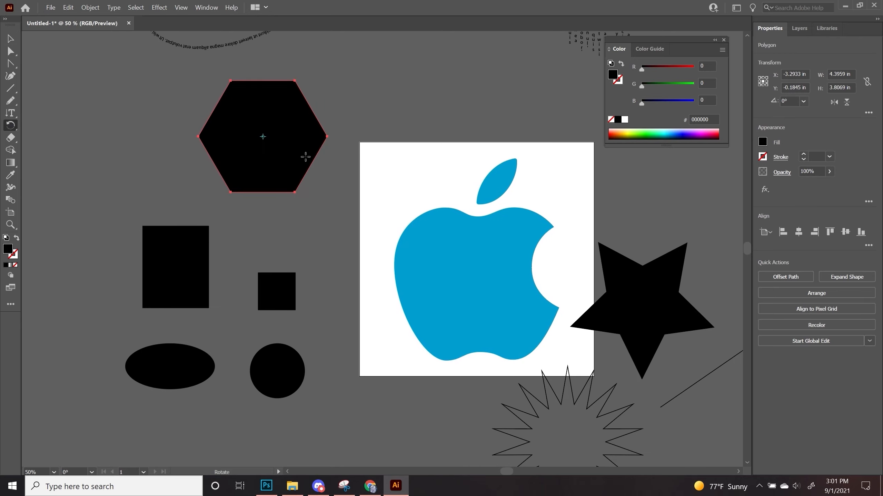
drag(284, 140, 245, 110)
key(ctrl+z)
Step: Try reflecting the hexagon freehand with the Reflect tool around different reference points
click(16, 129)
click(45, 134)
mouse_move(283, 157)
mouse_down()
mouse_move(329, 150)
mouse_move(346, 191)
mouse_move(285, 172)
mouse_move(294, 147)
mouse_move(287, 169)
mouse_move(284, 147)
mouse_move(283, 169)
mouse_move(284, 141)
mouse_move(282, 168)
mouse_up()
key(ctrl+z)
drag(15, 130, 48, 136)
drag(257, 138, 308, 164)
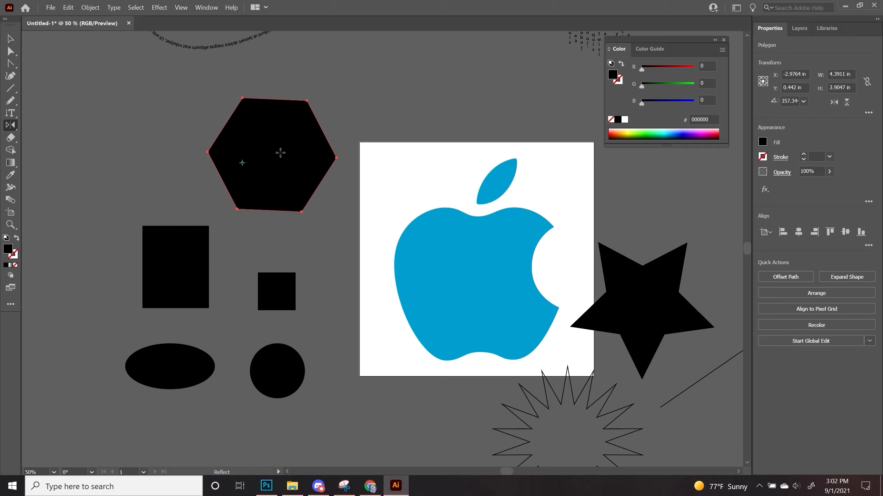
click(256, 120)
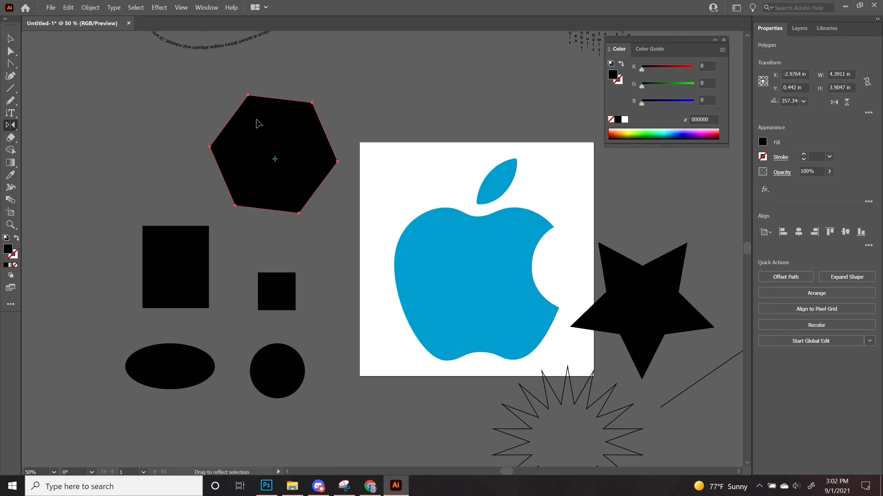
Step: Undo the hexagon's reflections and earlier move, and place it again above the black rectangle and square
key(ctrl+z)
key(ctrl+z)
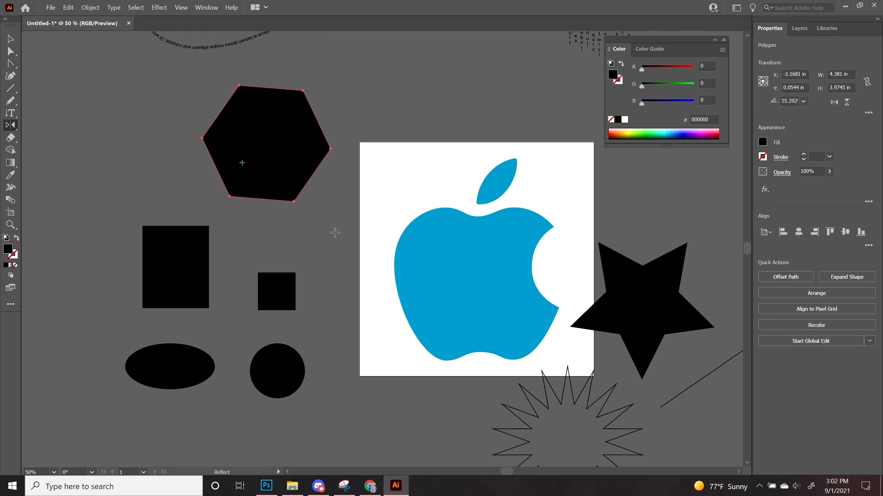
key(ctrl+z)
key(ctrl+z)
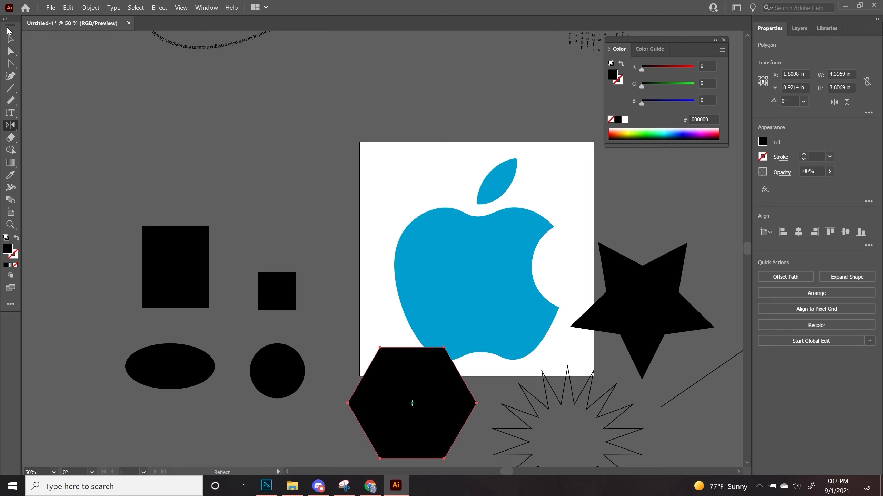
click(11, 38)
drag(436, 401, 262, 114)
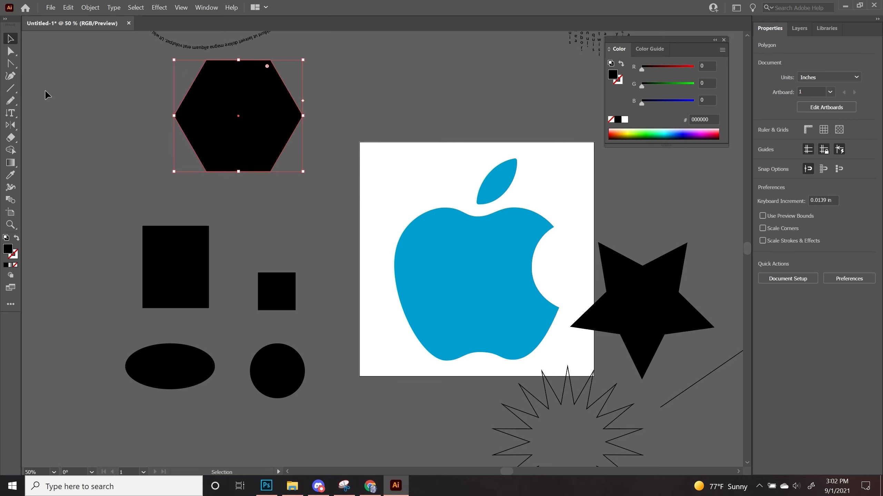
Step: Try reflecting the blue apple body freehand about its center with the Reflect tool, undo it and deselect
click(431, 249)
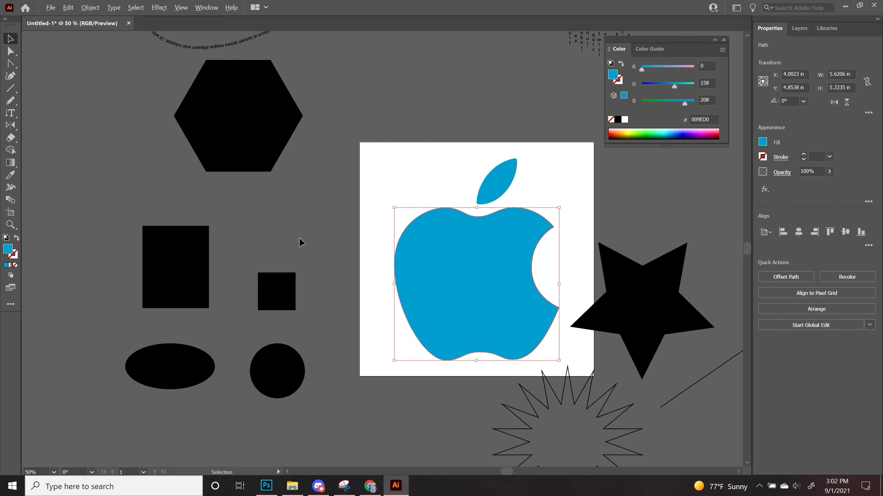
drag(189, 210, 51, 165)
click(15, 124)
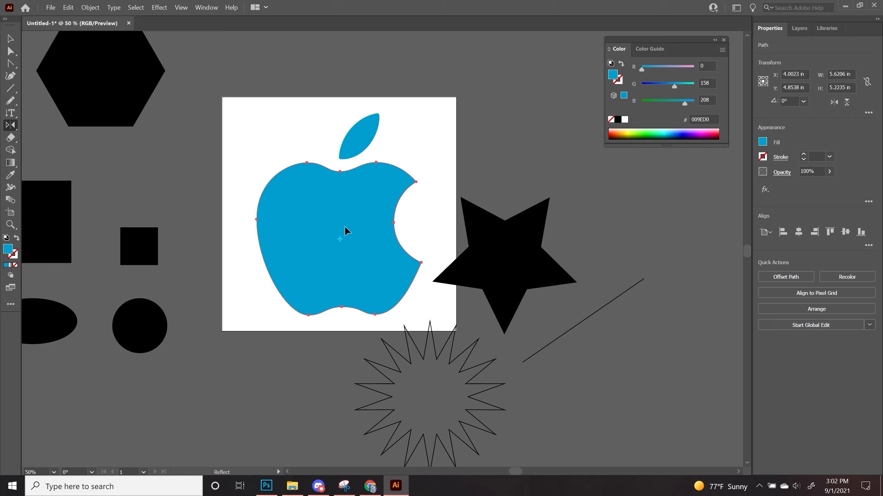
drag(346, 231, 400, 160)
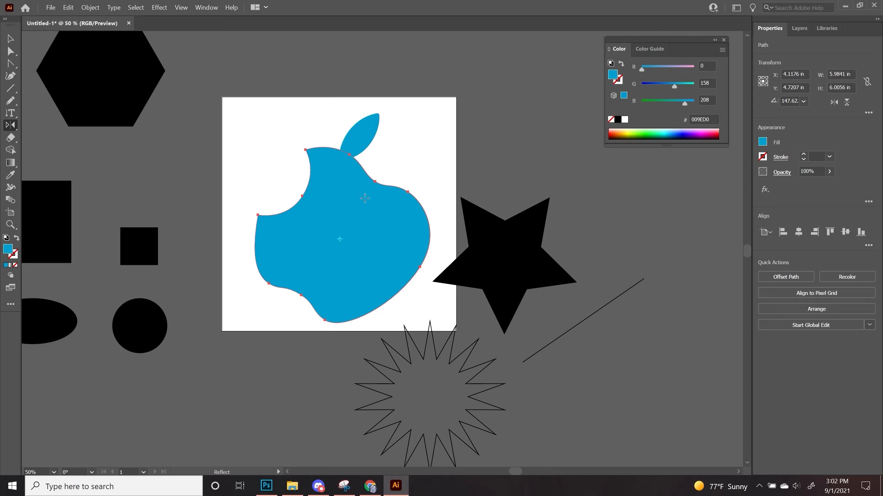
key(ctrl+z)
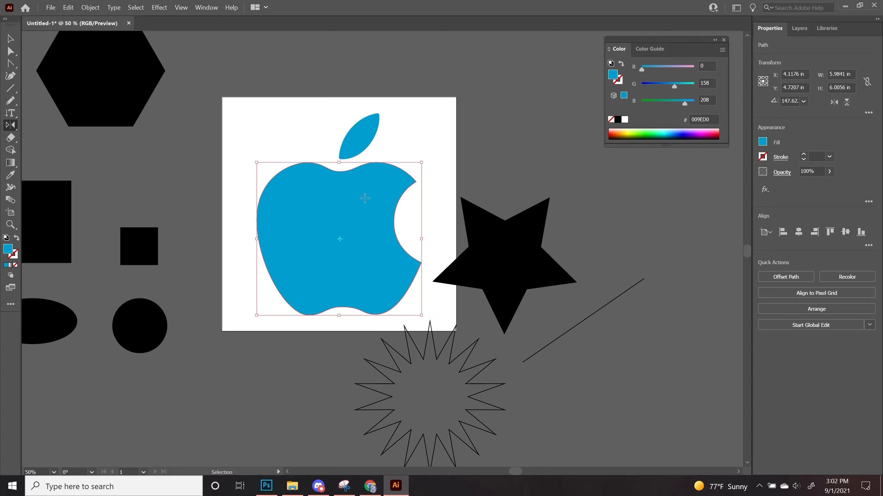
click(9, 40)
click(252, 90)
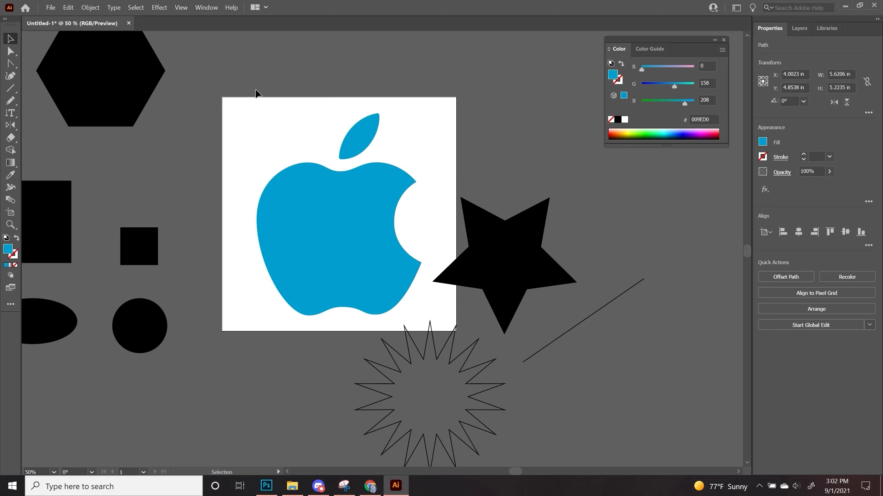
Step: Preview a reflection of the apple body across the vertical axis with Transform > Reflect, and cancel it
click(349, 258)
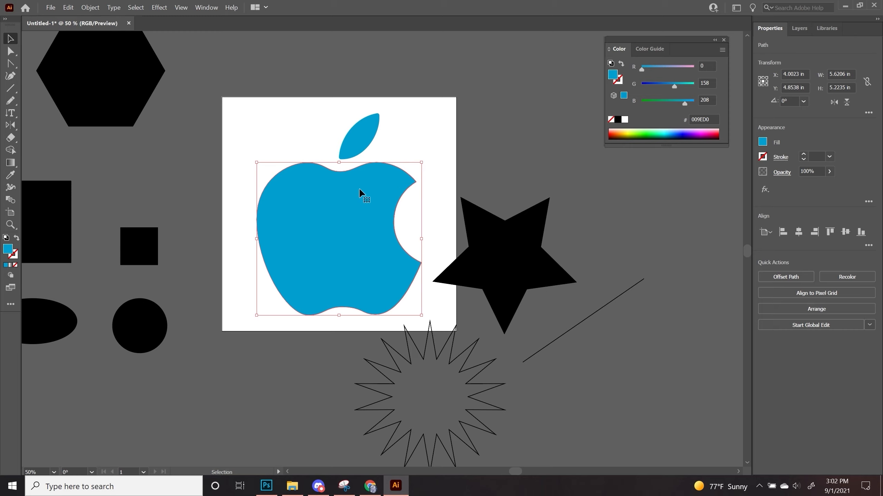
right_click(338, 202)
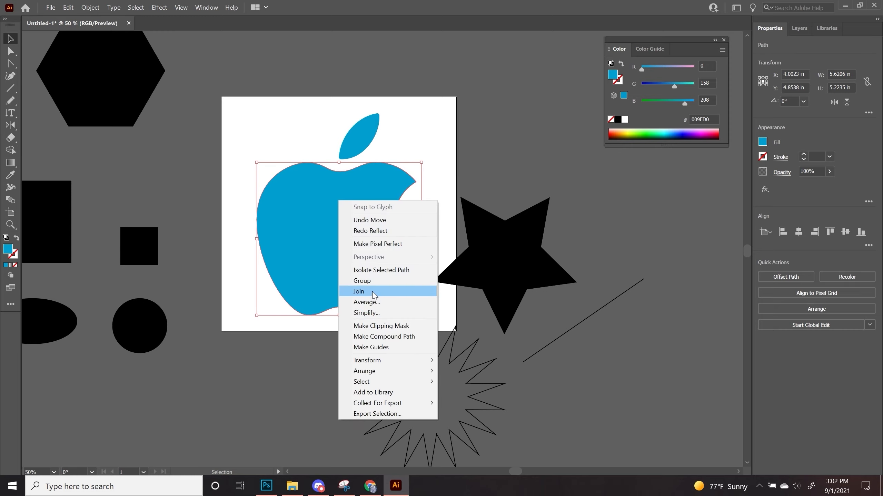
mouse_move(410, 365)
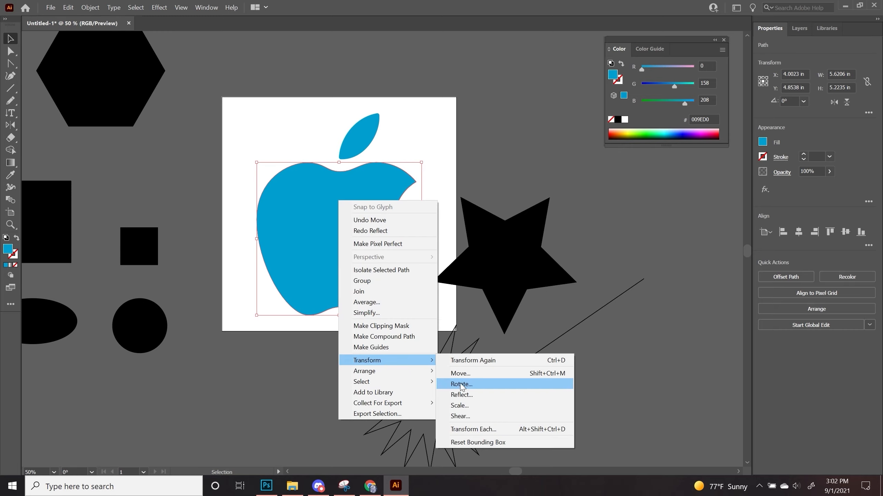
click(462, 396)
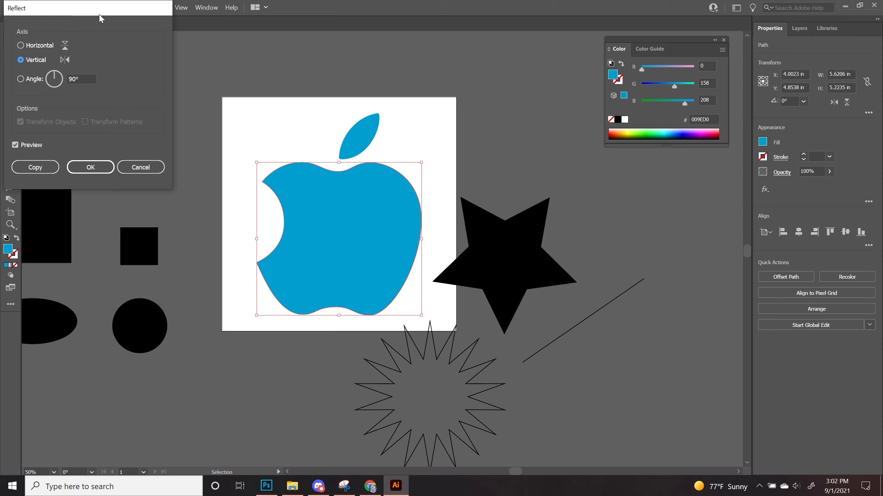
click(141, 168)
click(256, 124)
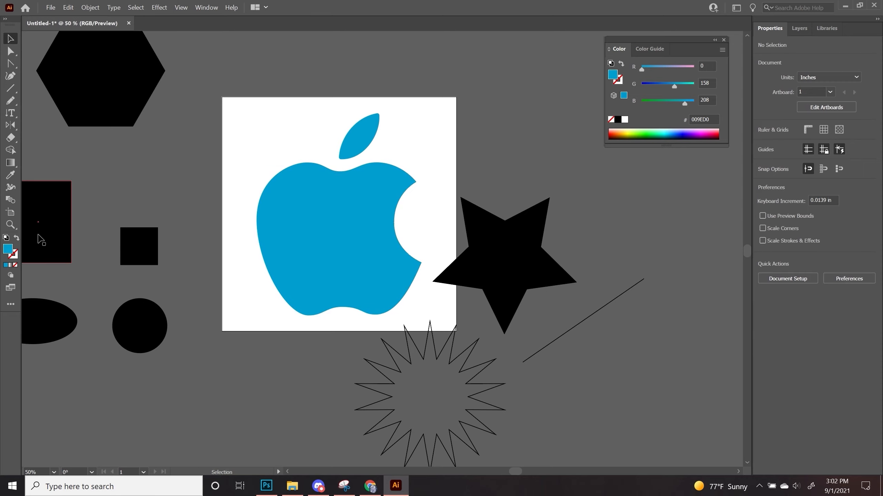
Step: Choose the Shear tool, and return the hexagon to its place overlapping the artboard's lower-left edge
drag(10, 125, 54, 164)
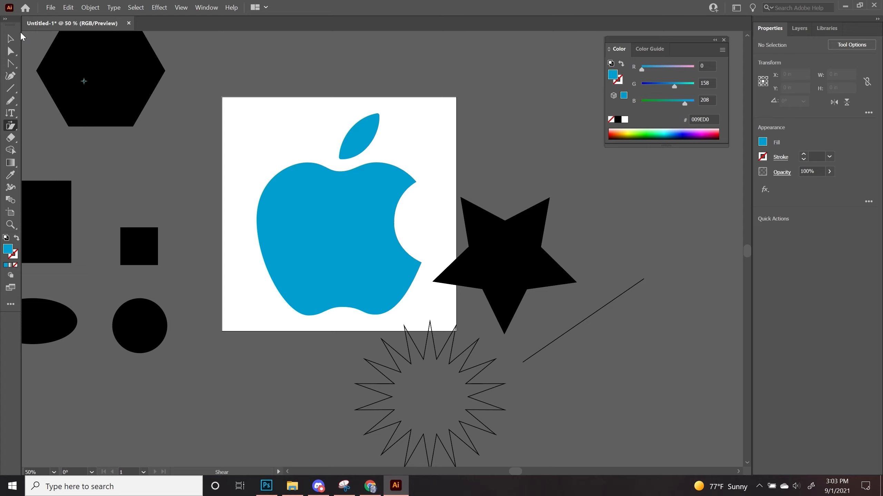
click(11, 39)
drag(90, 80, 265, 360)
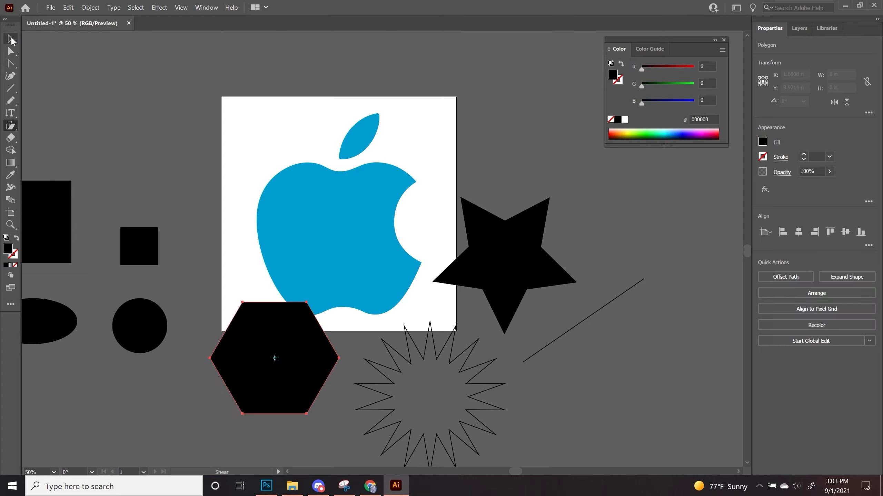
Step: Move the black hexagon to the empty canvas below and left of the artboard, clear of the other shapes
click(207, 159)
drag(303, 332, 450, 163)
drag(390, 204, 359, 257)
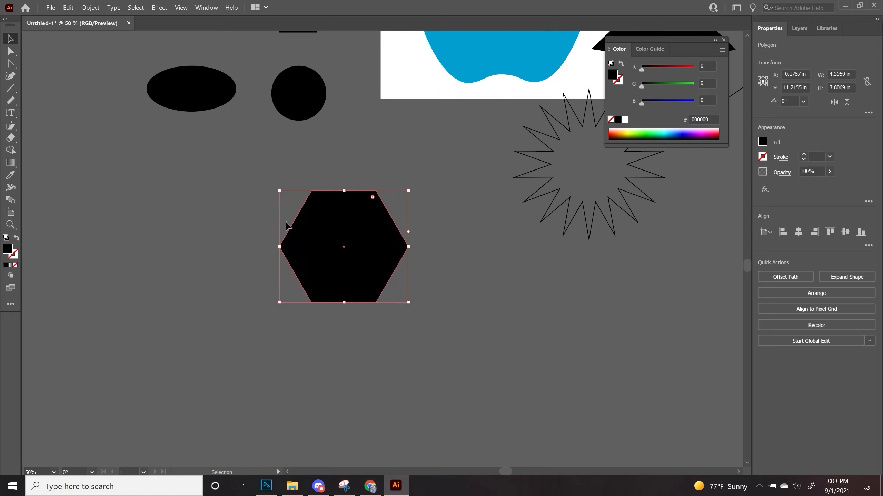
Step: Try shearing the hexagon slightly freehand with the Shear tool, and undo it
click(10, 128)
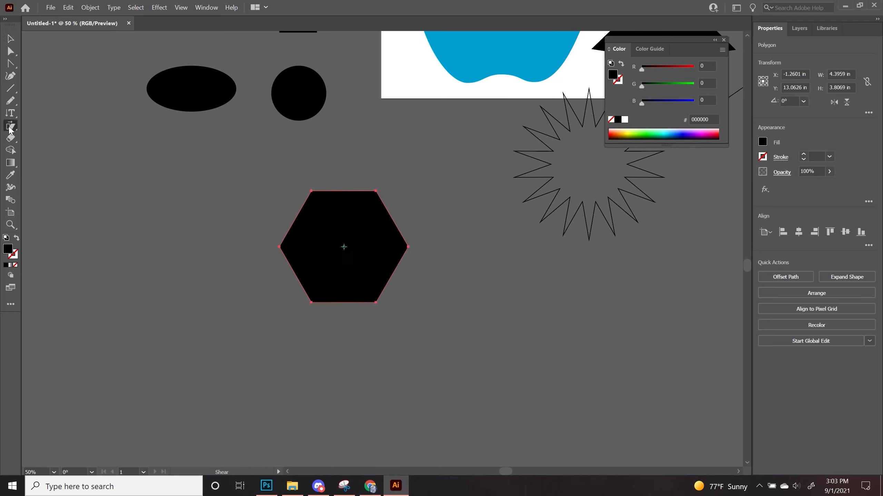
mouse_move(381, 210)
mouse_down()
mouse_move(392, 217)
mouse_move(426, 197)
mouse_move(449, 231)
mouse_move(384, 200)
mouse_move(360, 220)
mouse_move(367, 205)
mouse_move(376, 220)
mouse_move(383, 203)
mouse_move(395, 207)
mouse_up()
key(ctrl+z)
Step: Look over the Rotate tool and the Transform entry in the hexagon's context menu
click(16, 132)
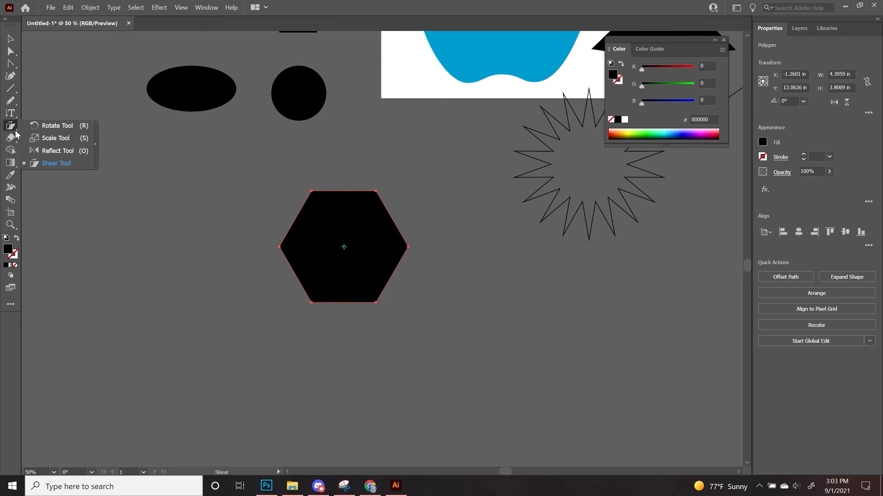
click(45, 125)
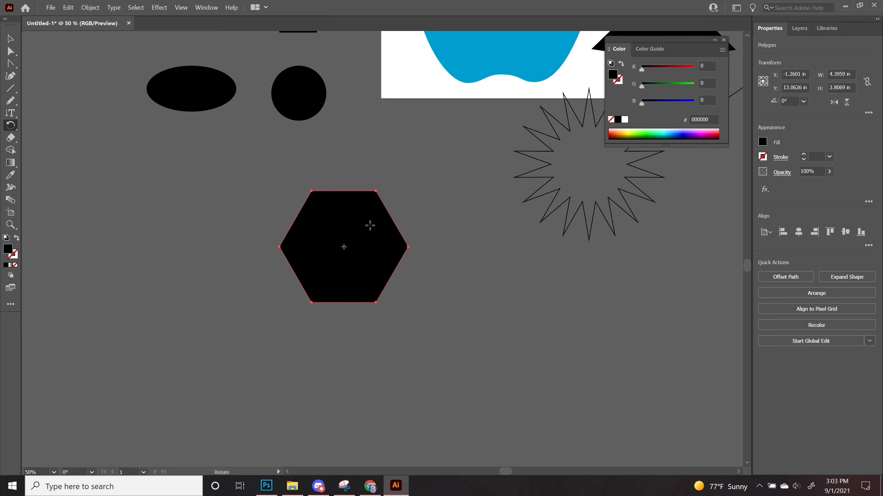
click(10, 39)
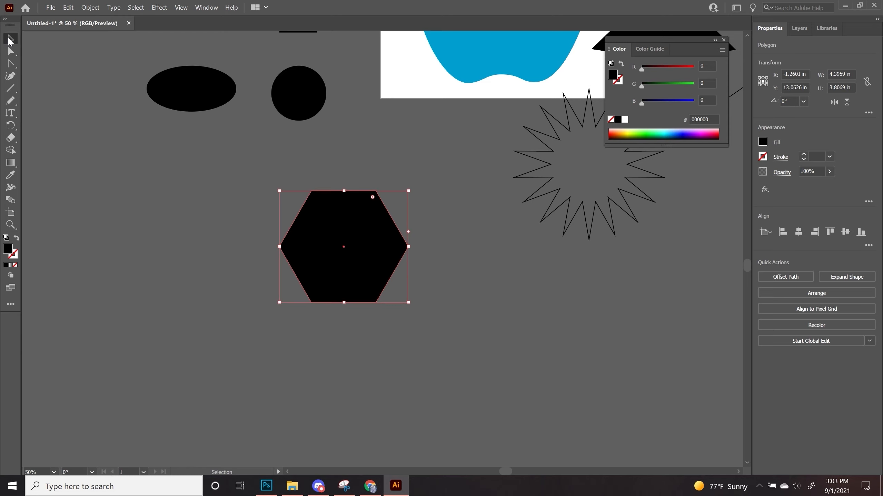
right_click(326, 213)
mouse_move(394, 372)
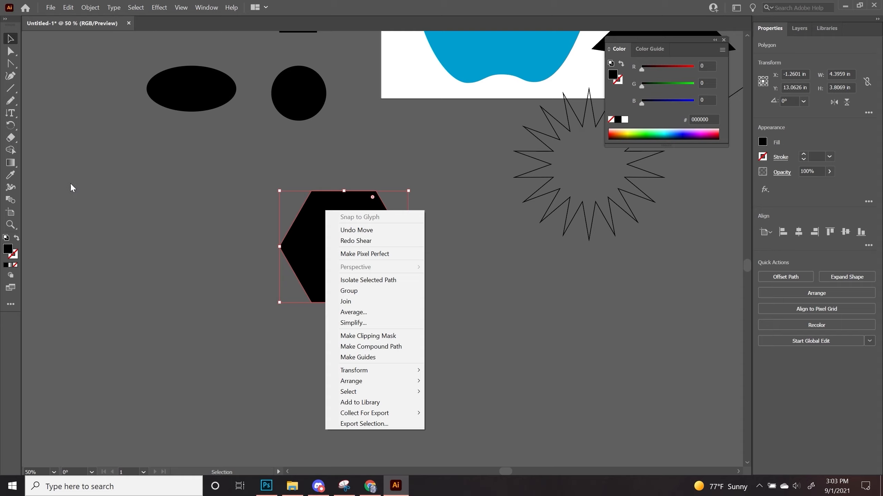
Step: Try cutting the hexagon with a wavy Eraser stroke and moving its lower-left piece away, and undo both changes
click(10, 138)
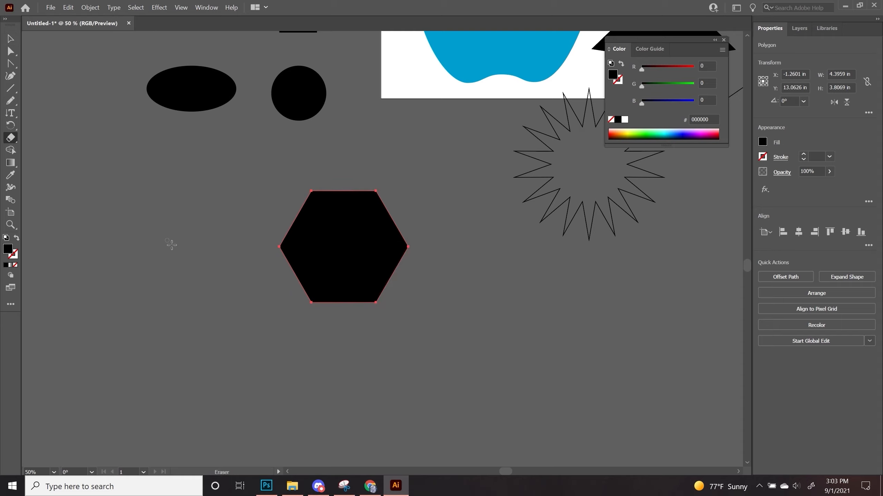
mouse_move(293, 216)
mouse_down()
mouse_move(330, 254)
mouse_move(322, 270)
mouse_move(334, 304)
mouse_up()
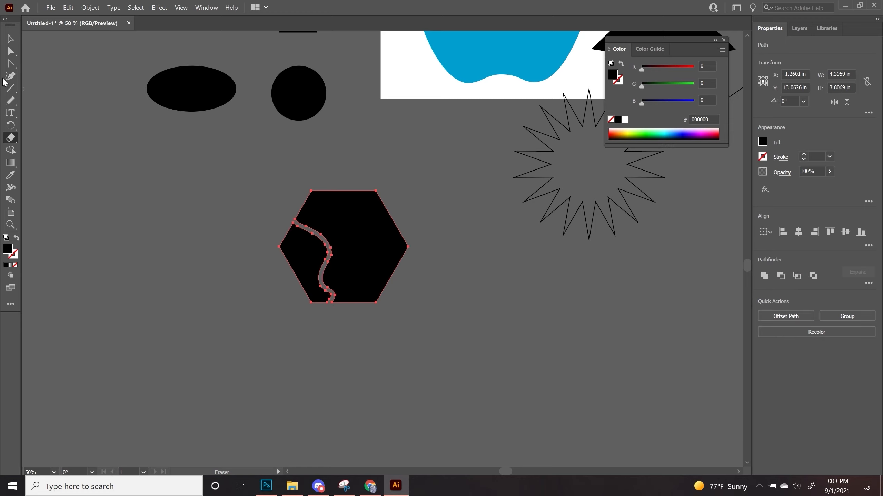
click(10, 38)
click(264, 243)
drag(309, 262, 230, 287)
click(424, 331)
key(ctrl+z)
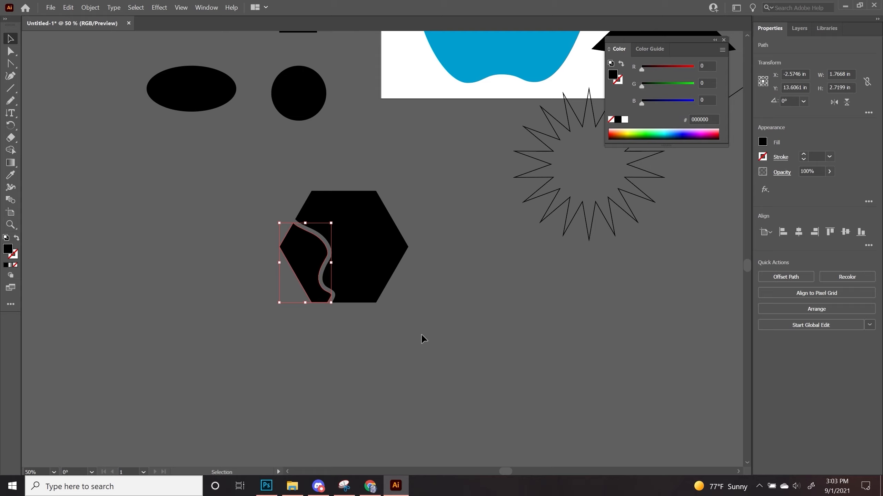
key(ctrl+z)
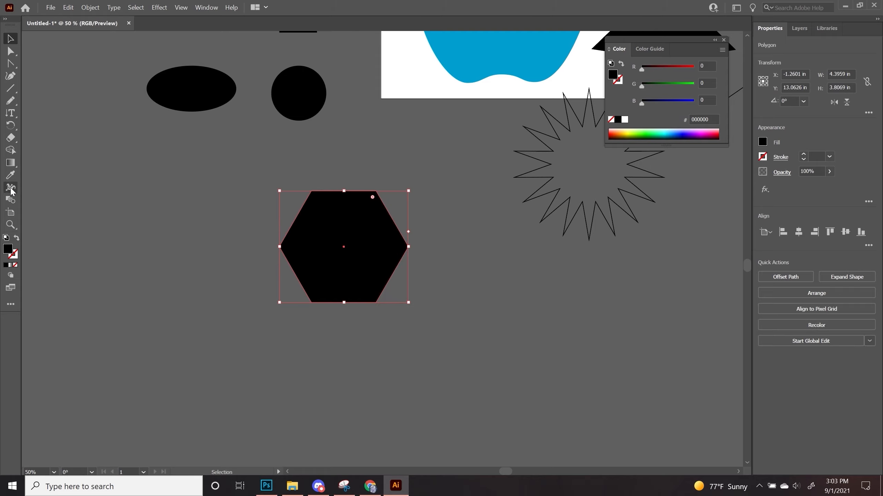
Step: Cut the diagonal line near its middle with the Scissors tool, and move its lower half away from the upper half
click(10, 138)
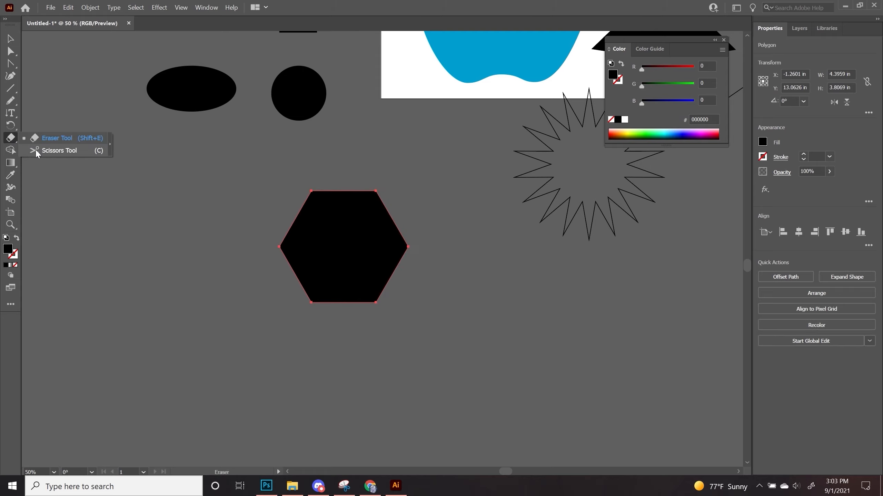
click(36, 153)
scroll(98, 290, right, 10)
scroll(98, 290, up, 3)
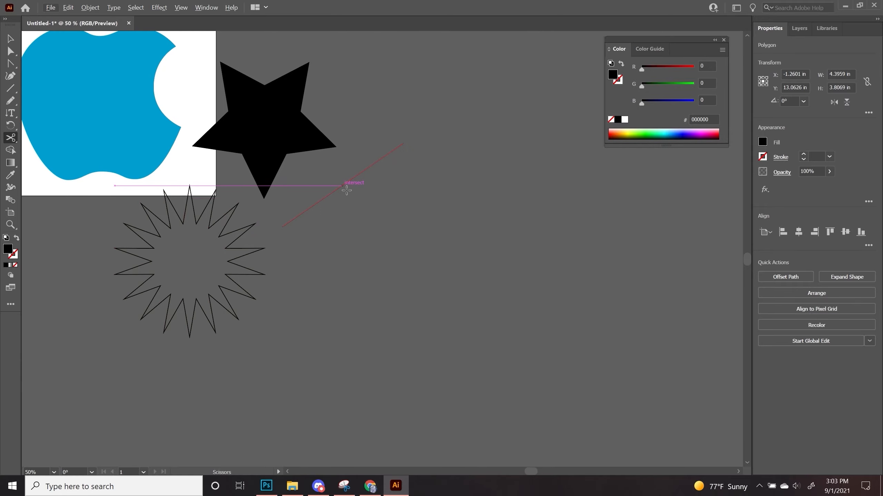
click(346, 190)
click(10, 39)
click(319, 201)
drag(319, 202, 338, 207)
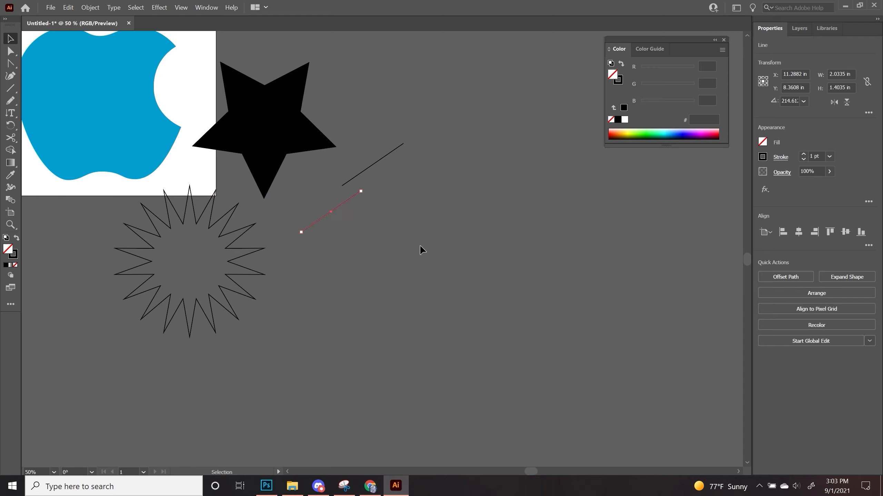
click(418, 245)
Step: Look at the Shape Builder tool, and move the black circle above the large black rectangle
drag(235, 281, 364, 355)
drag(274, 302, 355, 232)
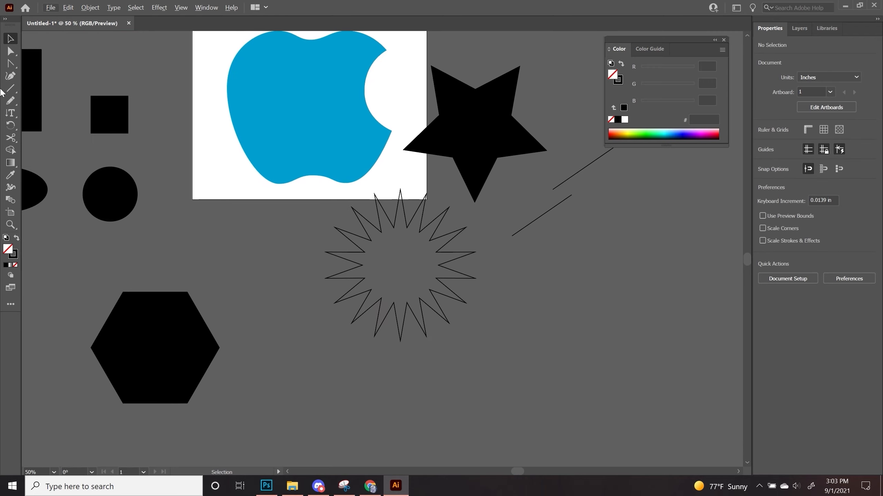
click(12, 152)
drag(183, 207, 438, 300)
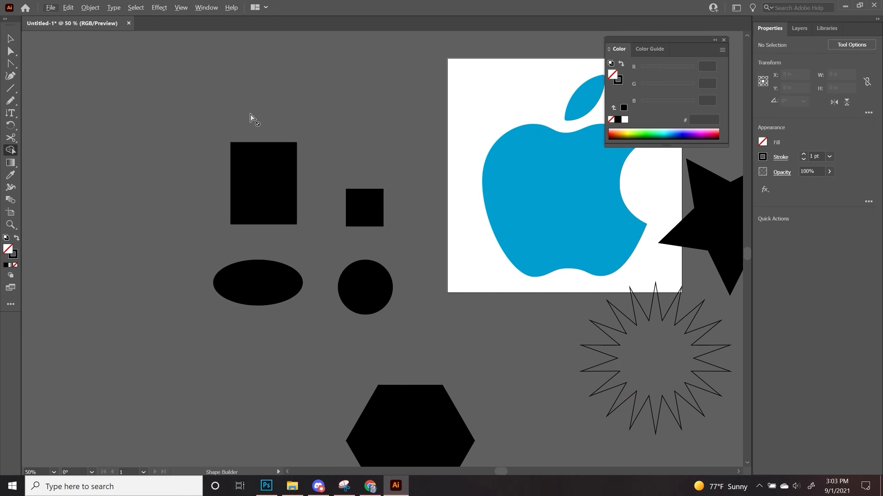
click(10, 38)
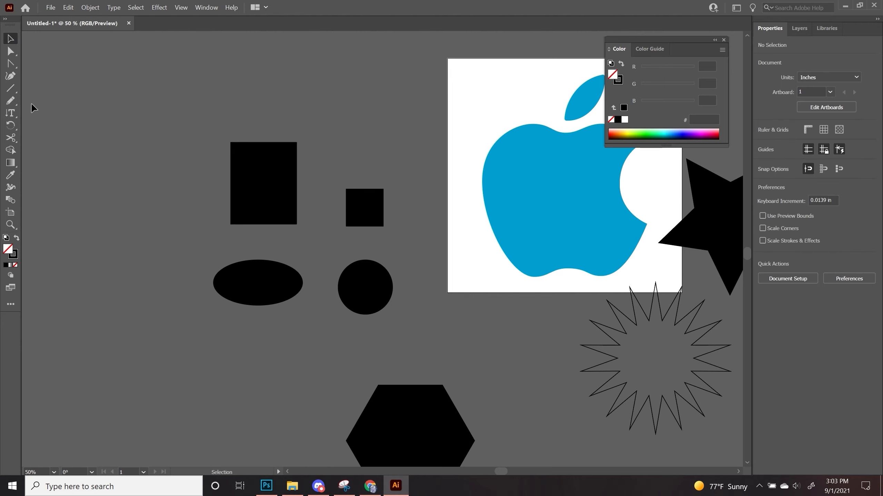
drag(384, 289, 266, 94)
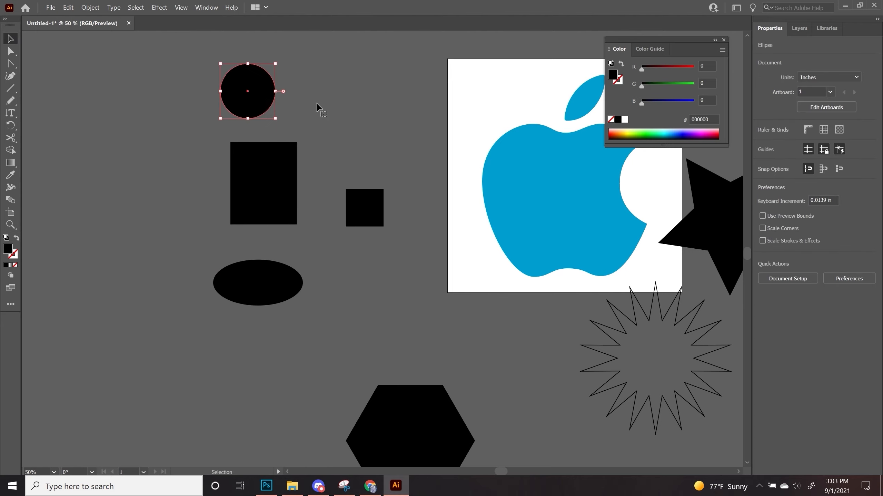
Step: Duplicate the black circle beside the original so that the two partly overlap
drag(324, 109, 353, 292)
drag(289, 276, 266, 244)
key(ctrl+equal)
key(ctrl+equal)
key(ctrl+equal)
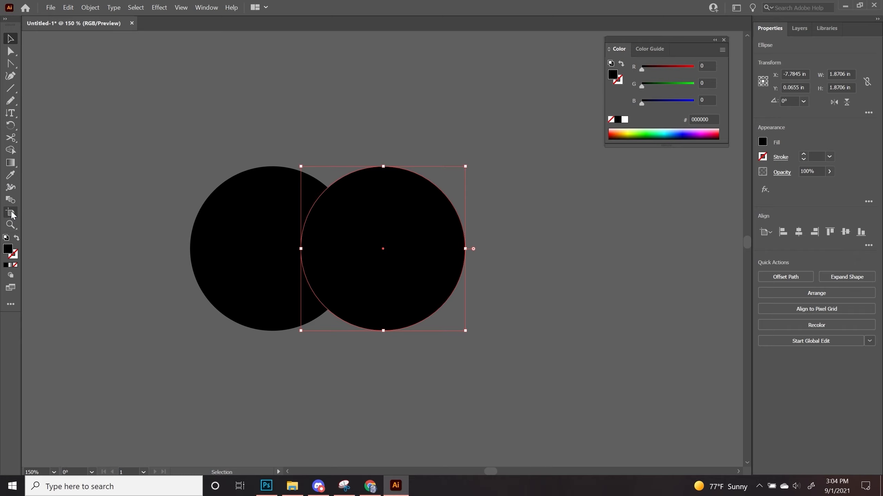
Step: Select both overlapping circles and split out their lens-shaped overlap with the Shape Builder tool
click(13, 154)
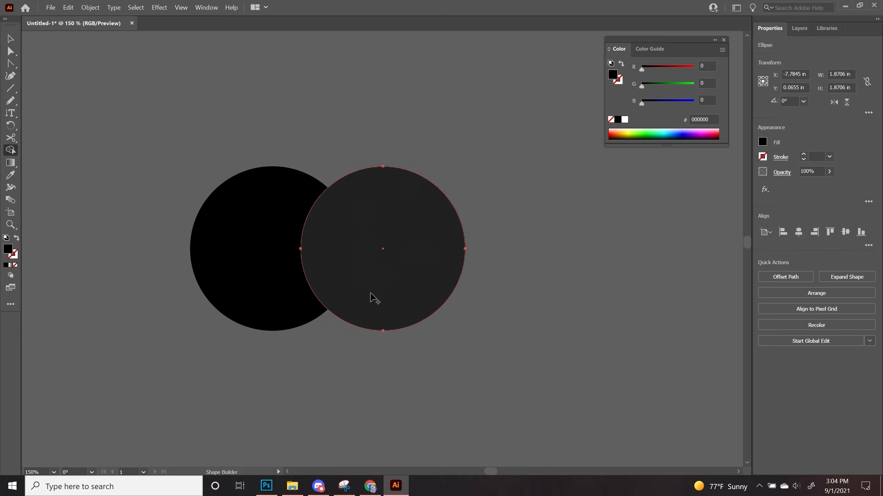
click(9, 35)
drag(183, 165, 442, 342)
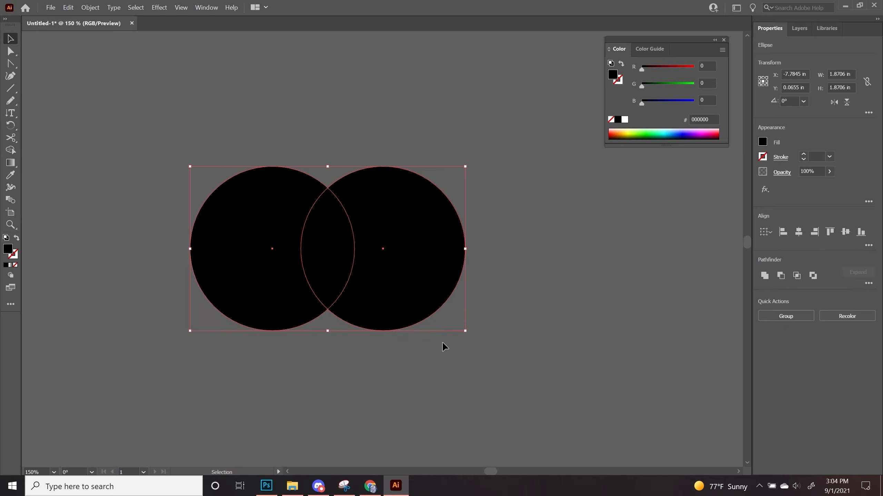
click(11, 150)
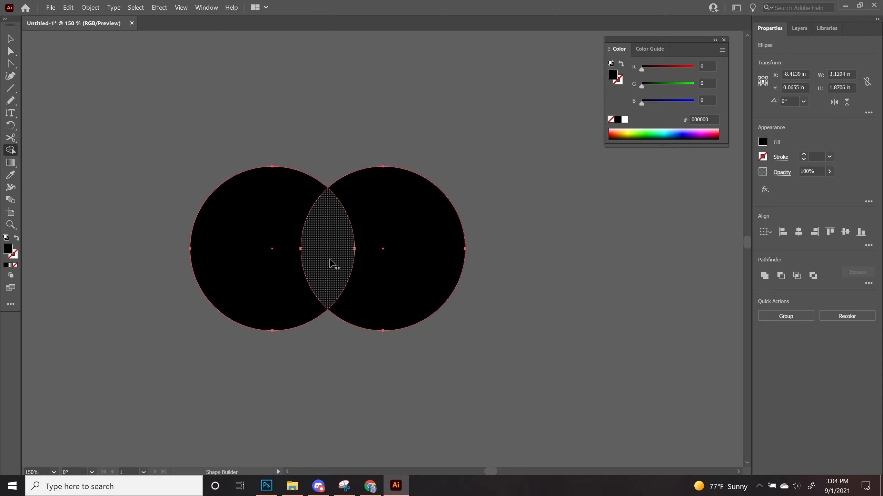
click(330, 259)
Step: Move the lens-shaped piece and the right crescent away from the left crescent
click(10, 39)
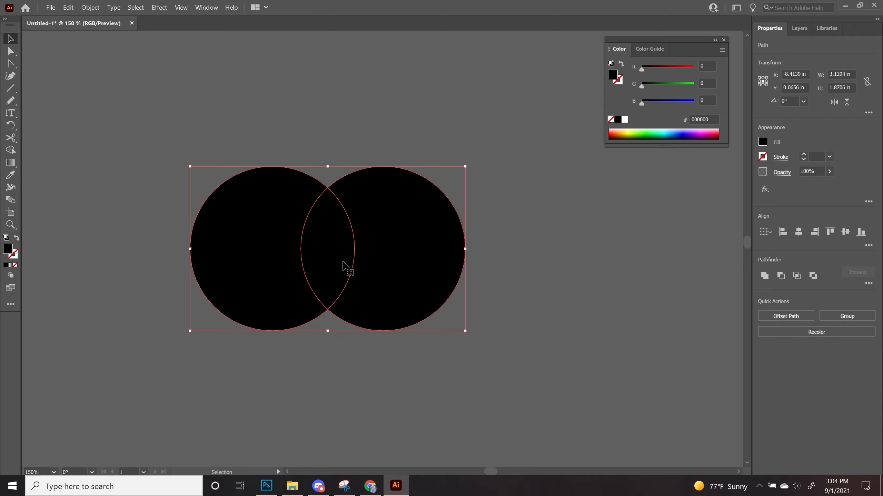
drag(334, 265, 586, 261)
click(634, 300)
drag(433, 230, 518, 205)
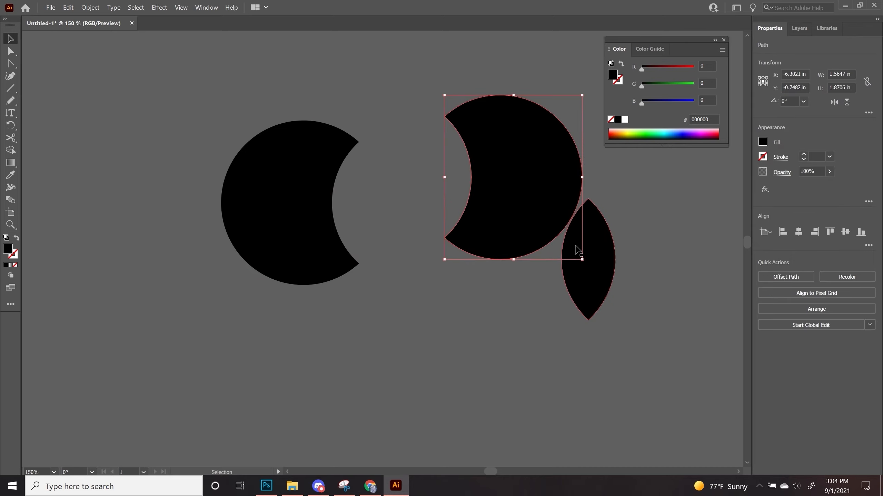
Step: Undo the piece moves and the Shape Builder split to restore the two overlapping circles
key(ctrl+z)
key(ctrl+z)
key(ctrl+z)
key(ctrl+z)
key(ctrl+z)
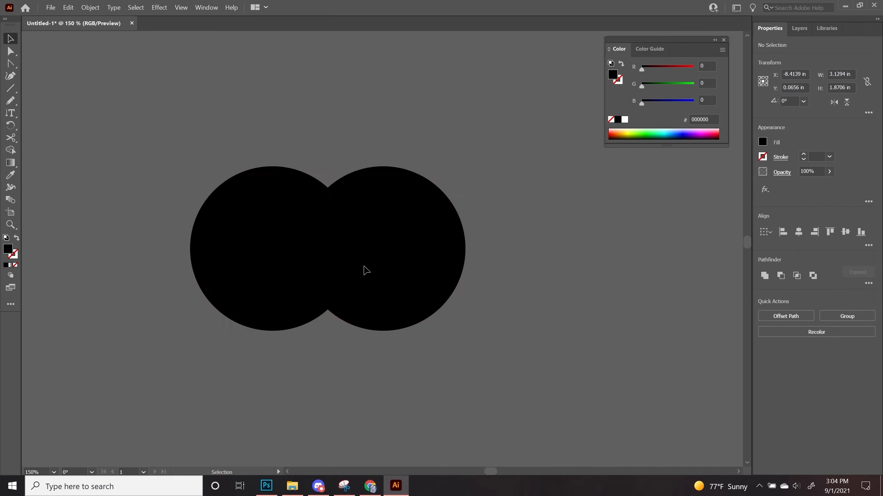
key(ctrl+z)
key(ctrl+z)
key(ctrl+z)
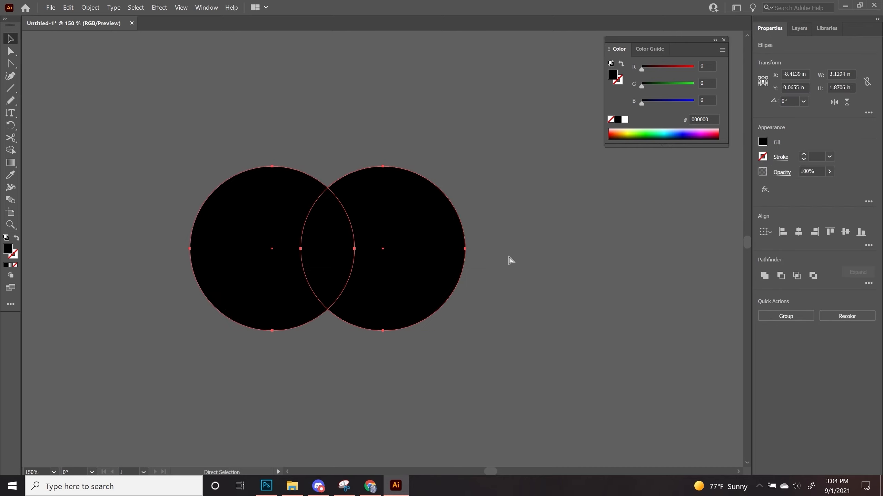
Step: Try moving the right circle away from the left one, and undo the move
click(531, 331)
drag(352, 231, 403, 240)
key(ctrl+z)
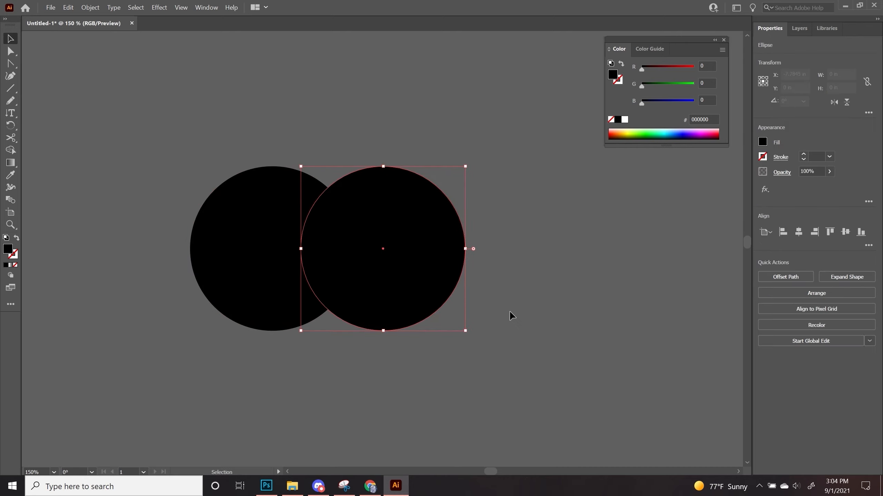
Step: Select both circles again and split off the left crescent with the Shape Builder tool
drag(193, 186, 496, 300)
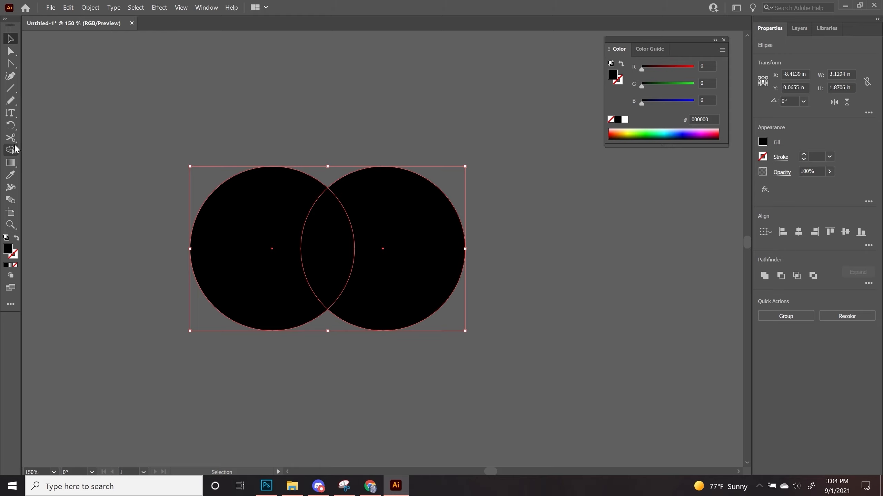
click(10, 153)
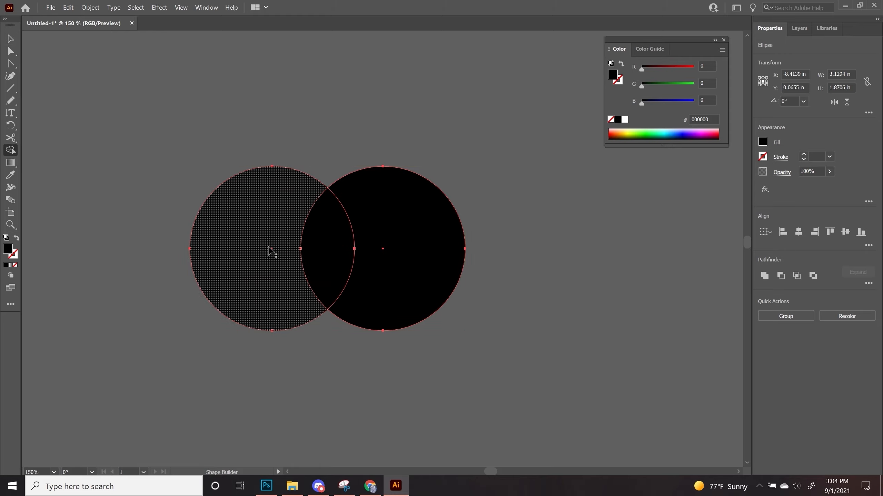
click(272, 249)
click(13, 38)
click(239, 139)
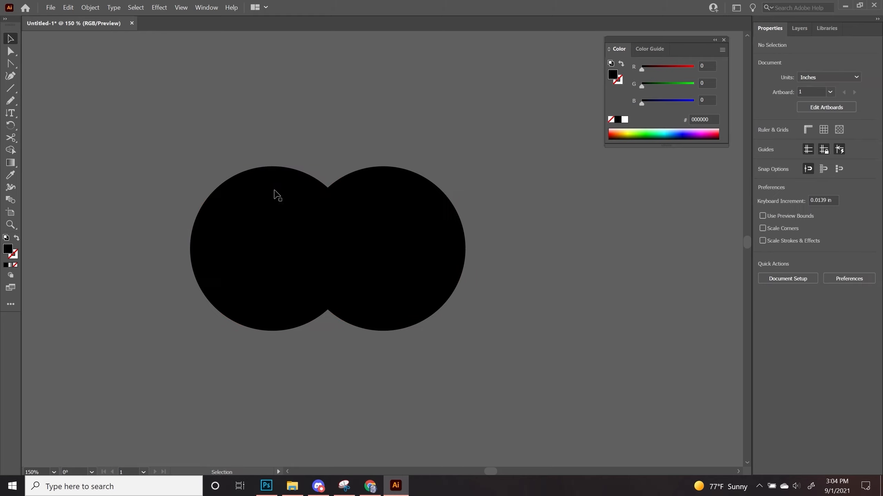
Step: Pull the left crescent and the full right circle apart in opposite directions
drag(236, 222, 102, 222)
drag(384, 247, 562, 247)
drag(336, 232, 405, 233)
Step: Undo the piece moves, the crescent split and the circle's duplication, leaving only the original circle
key(a)
key(ctrl+z)
key(ctrl+z)
key(z)
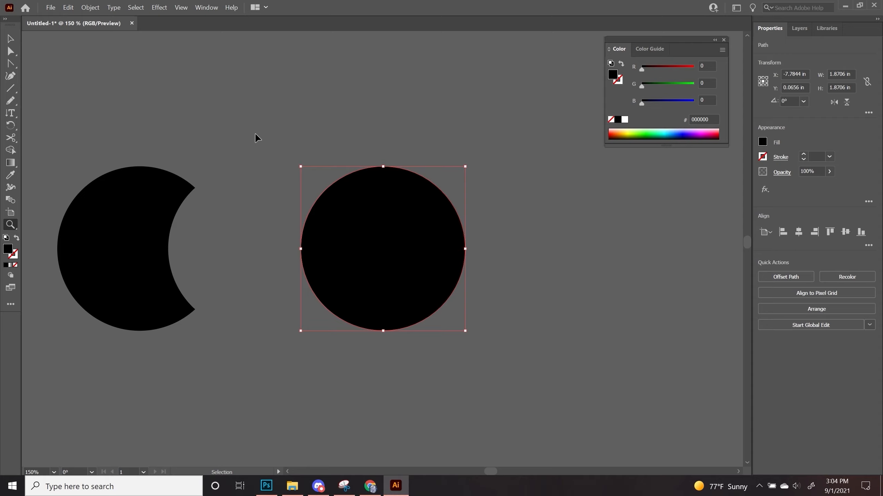
key(ctrl+z)
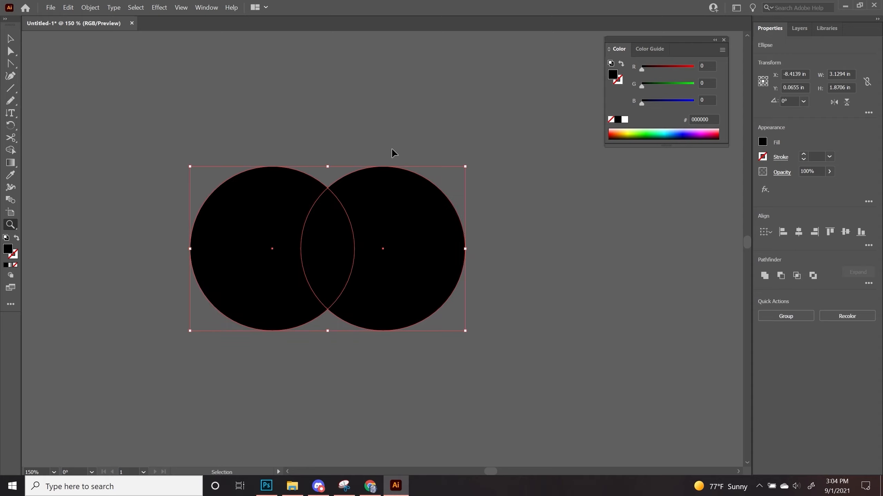
key(ctrl+z)
key(ctrl+equal)
key(v)
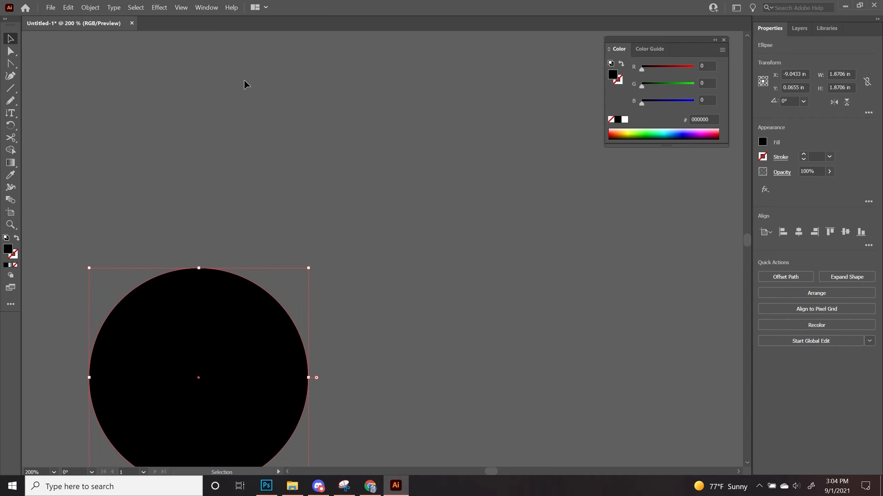
Step: Apply a linear white-to-black gradient fill to the black circle above the large rectangle with the Gradient tool
click(244, 79)
key(ctrl+minus)
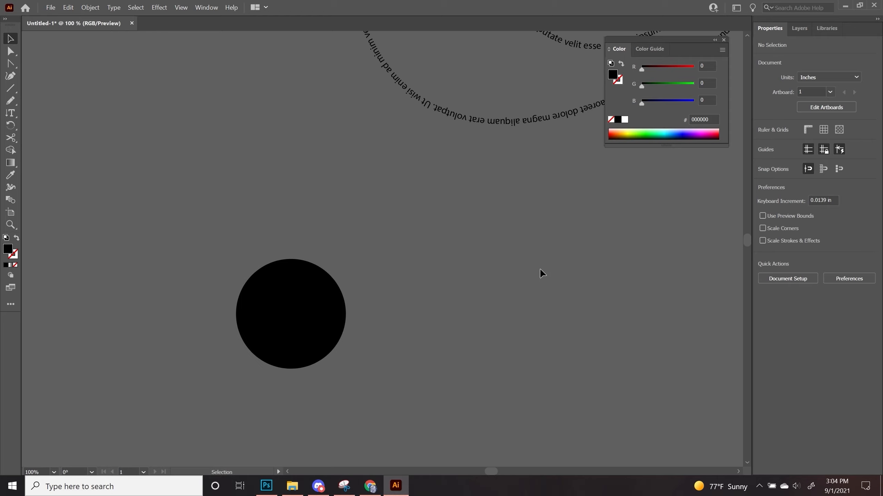
key(ctrl+minus)
drag(554, 258, 314, 192)
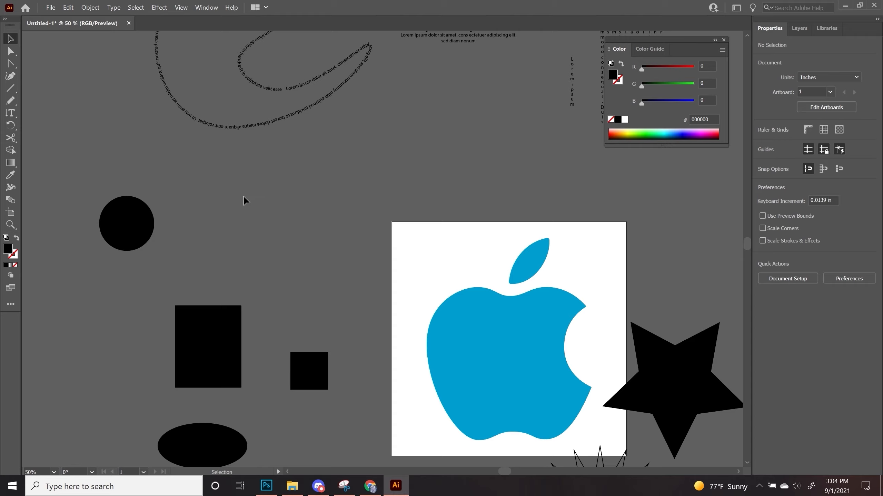
click(9, 163)
click(128, 226)
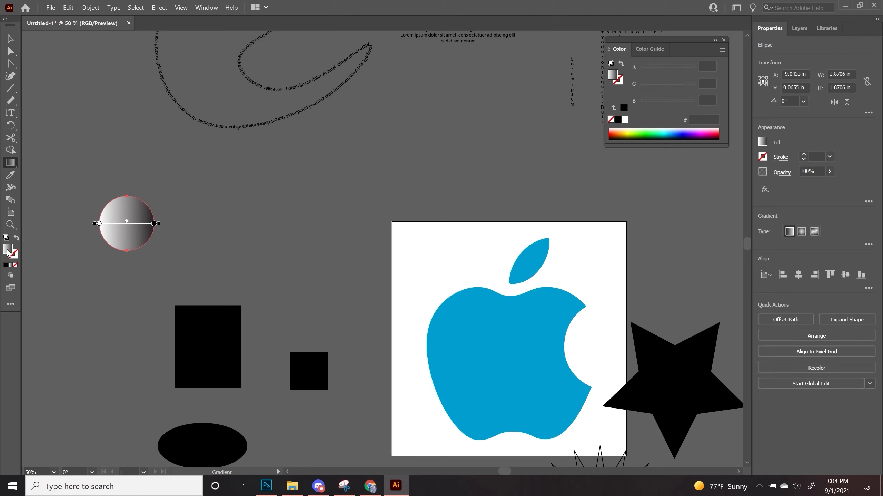
Step: Swap the circle's fill and stroke so the linear white-to-black gradient is on its outline
click(17, 243)
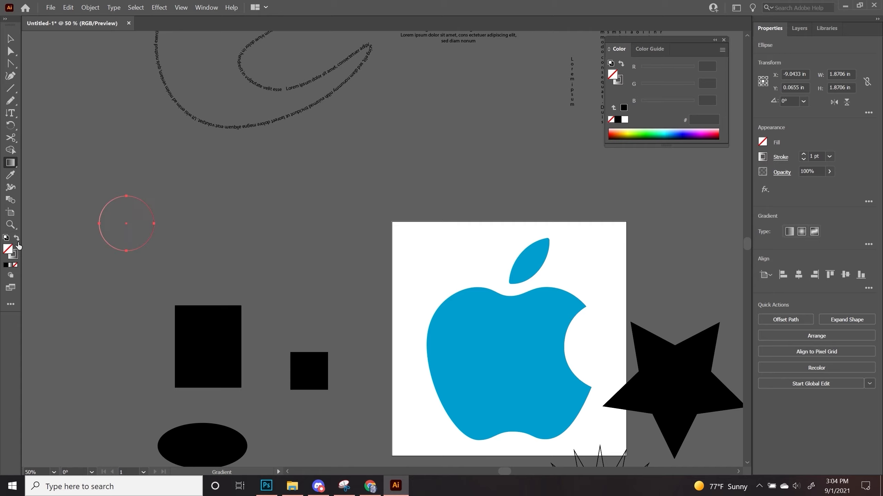
key(ctrl+equal)
key(ctrl+equal)
key(ctrl+equal)
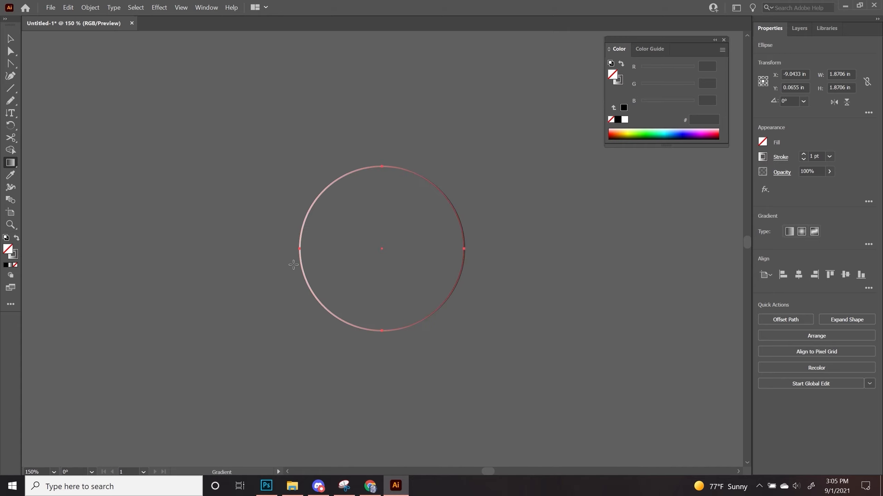
key(ctrl+equal)
key(ctrl+equal)
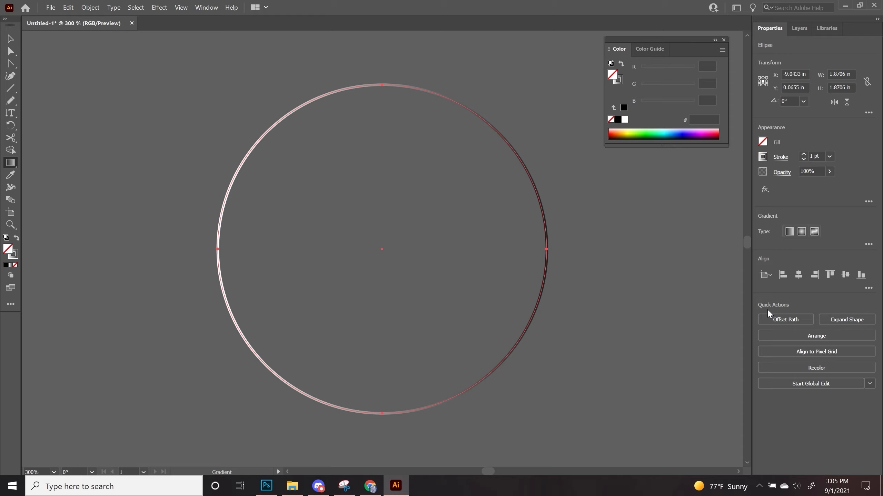
Step: Try a radial and a freeform gradient fill on the circle, adding a second freeform colour point at lower right in magenta FF08FF
click(802, 231)
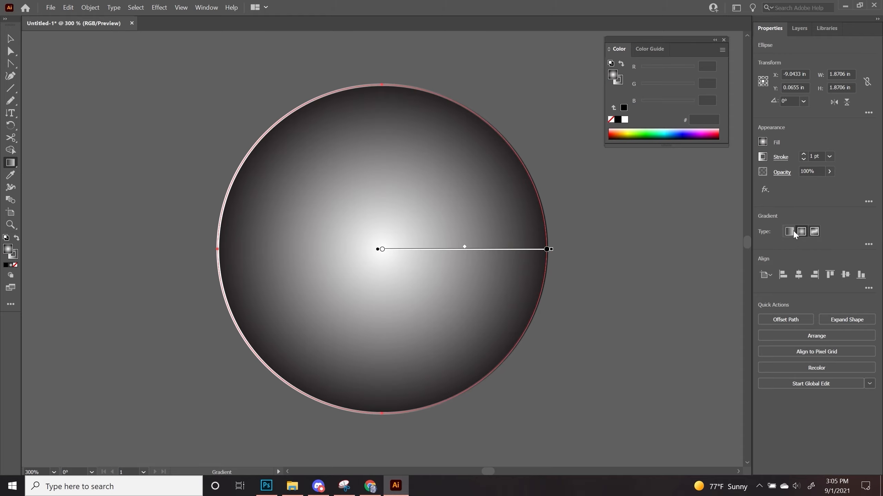
click(813, 231)
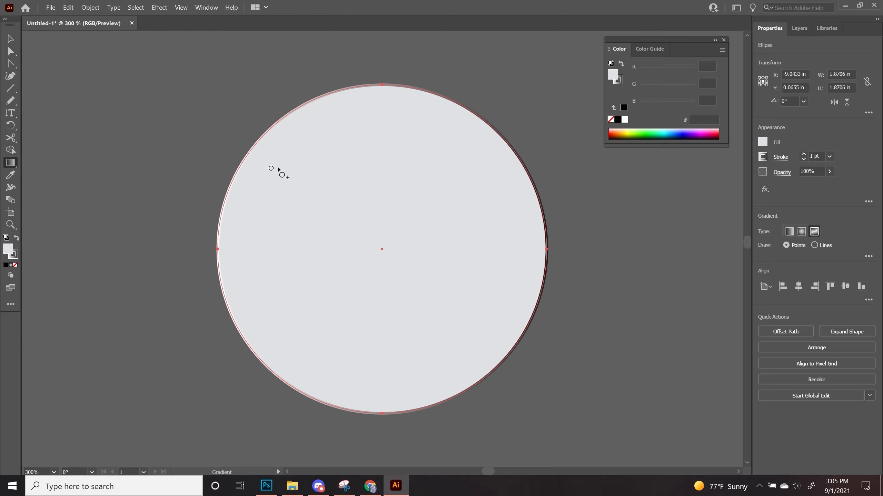
click(472, 270)
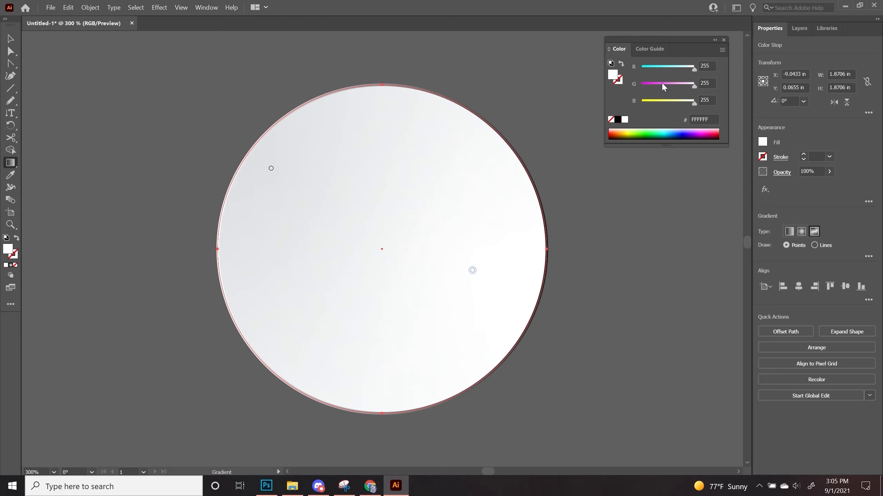
drag(688, 86, 644, 85)
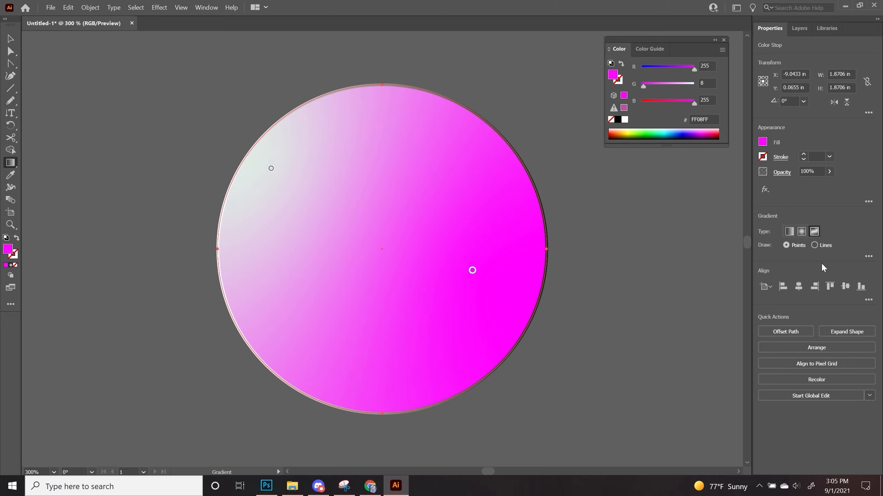
Step: Undo the freeform and radial fills and the fill-stroke swap, back to the circle's linear gradient fill
key(ctrl+z)
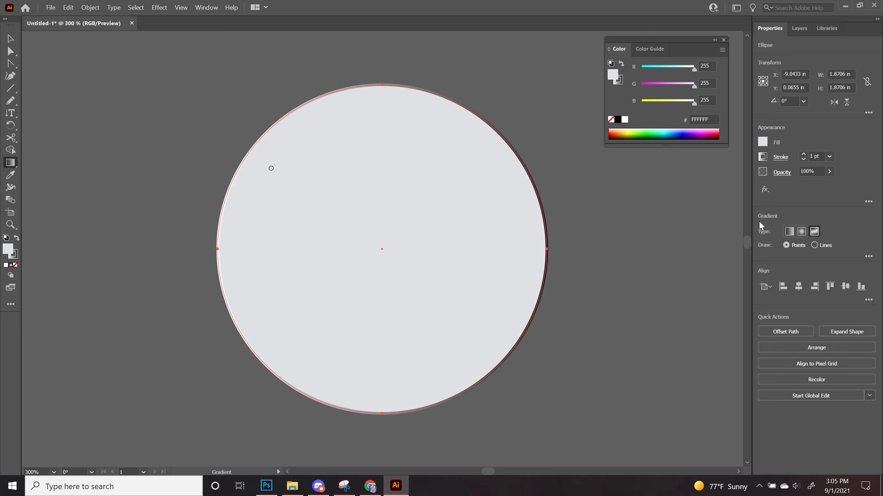
key(ctrl+z)
key(ctrl+z)
key(ctrl+z)
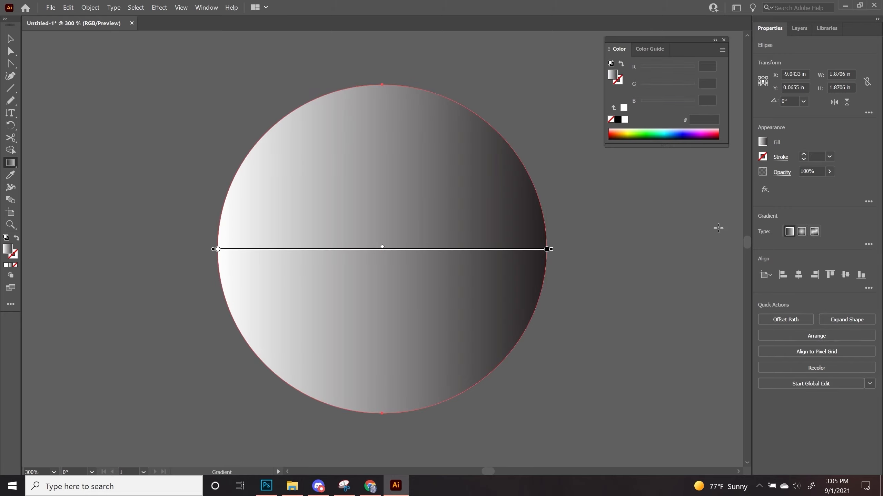
Step: Change the circle's fill to a radial gradient, check its inner and outer colour stops, and deselect the circle
click(799, 231)
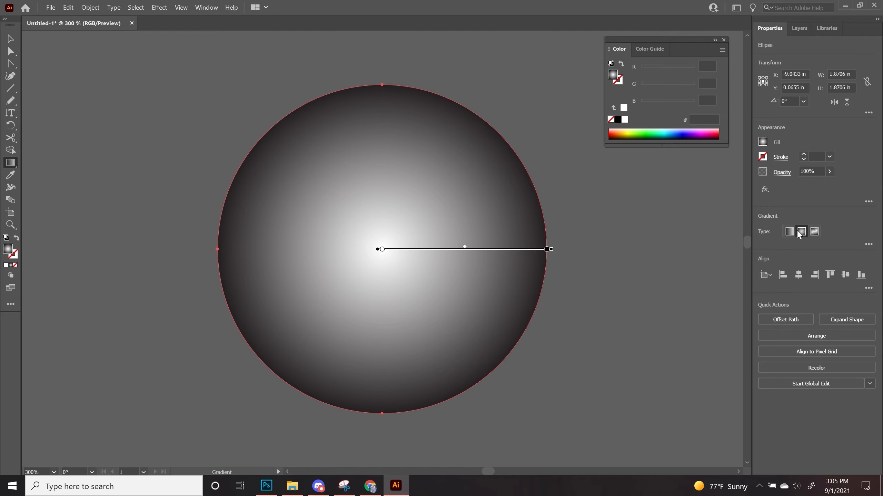
click(384, 249)
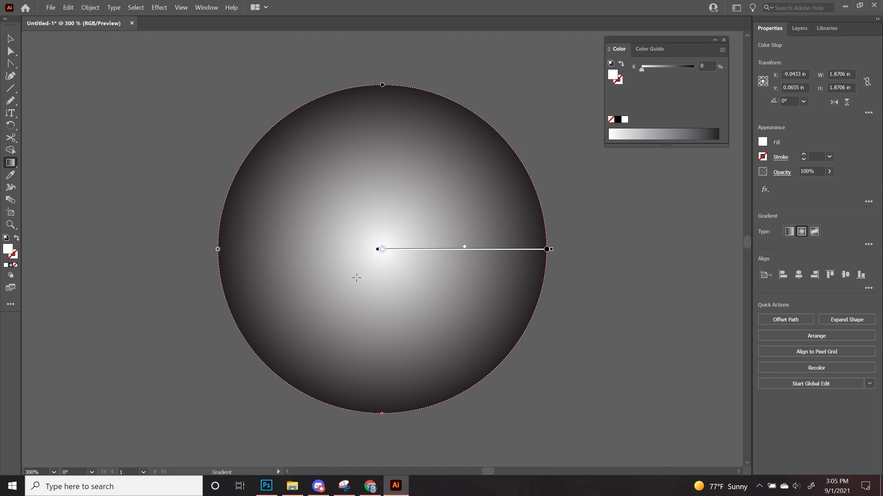
click(546, 249)
click(649, 49)
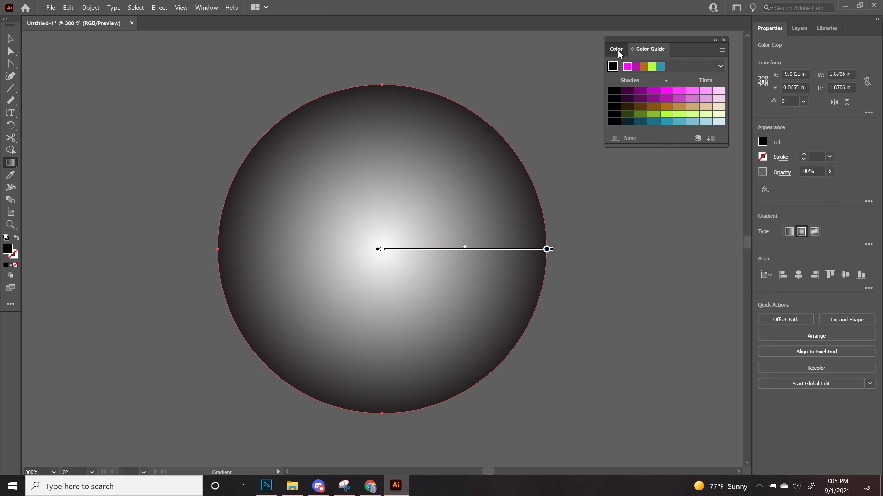
click(618, 49)
click(17, 35)
click(154, 157)
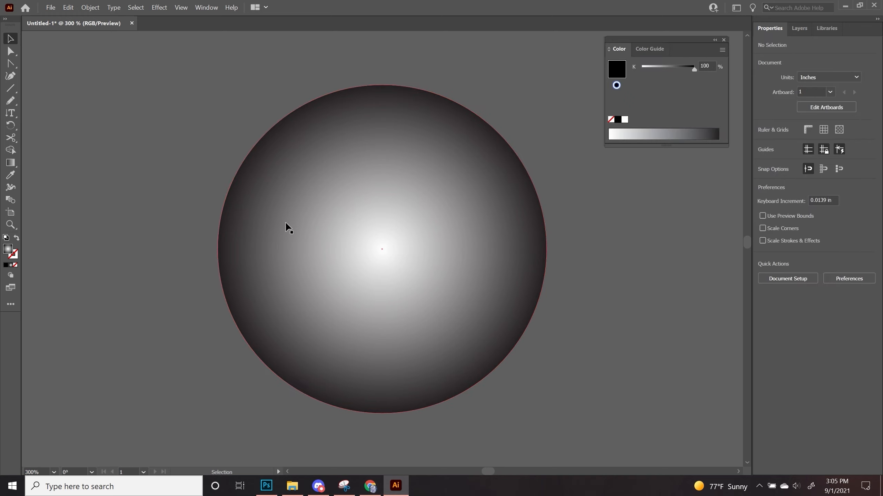
Step: Move the large black rectangle up and slightly right so it sits beside the gradient circle
key(ctrl+minus)
key(ctrl+minus)
key(ctrl+minus)
key(ctrl+minus)
key(ctrl+minus)
key(ctrl+minus)
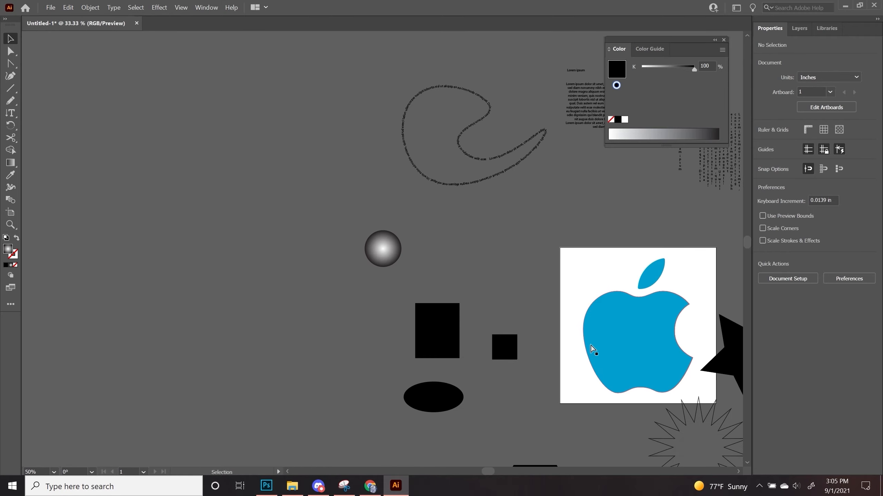
drag(591, 344, 480, 336)
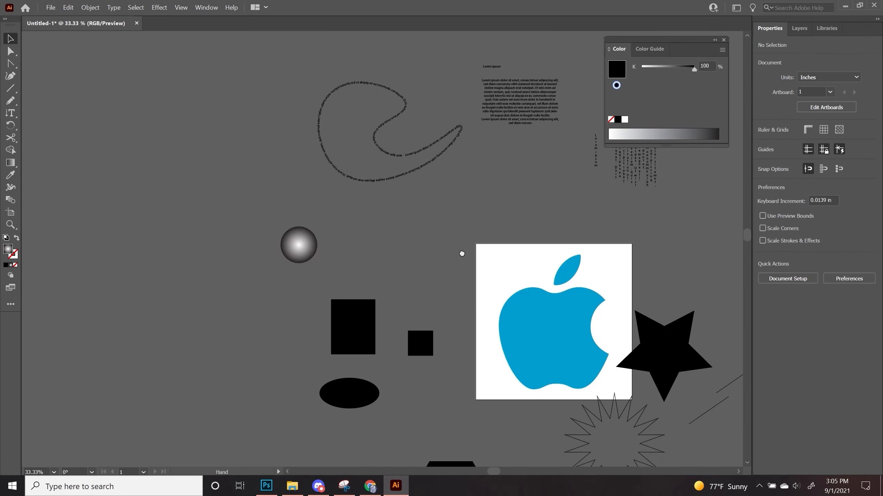
drag(346, 324, 361, 251)
key(ctrl+plus)
key(ctrl+plus)
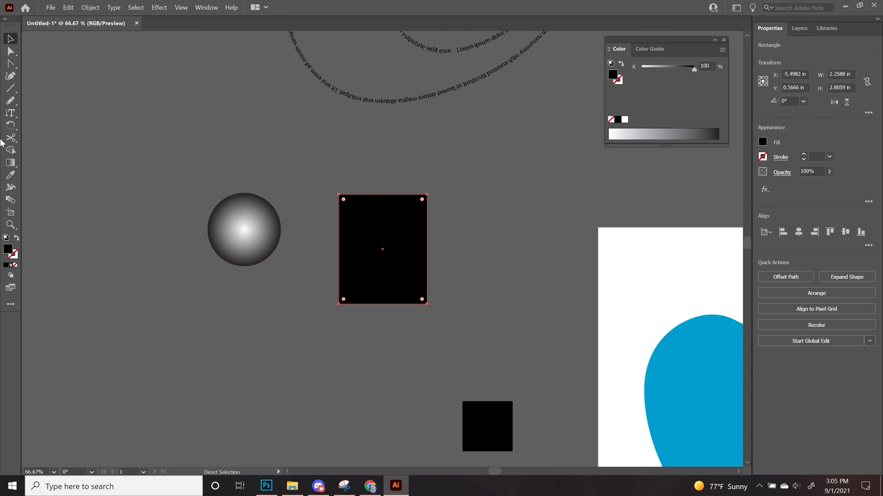
Step: Add two mesh points to the black rectangle with the Mesh tool, one near its upper-left corner and one near its lower-right corner
drag(11, 162, 42, 178)
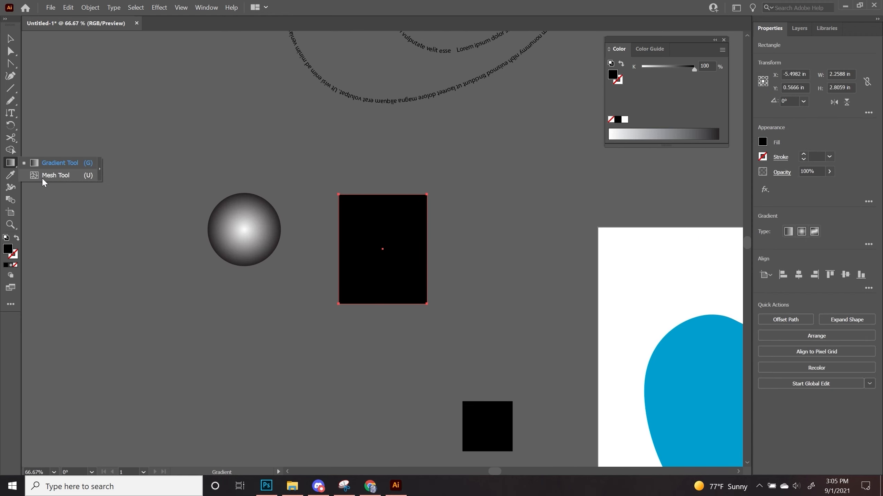
key(ctrl+plus)
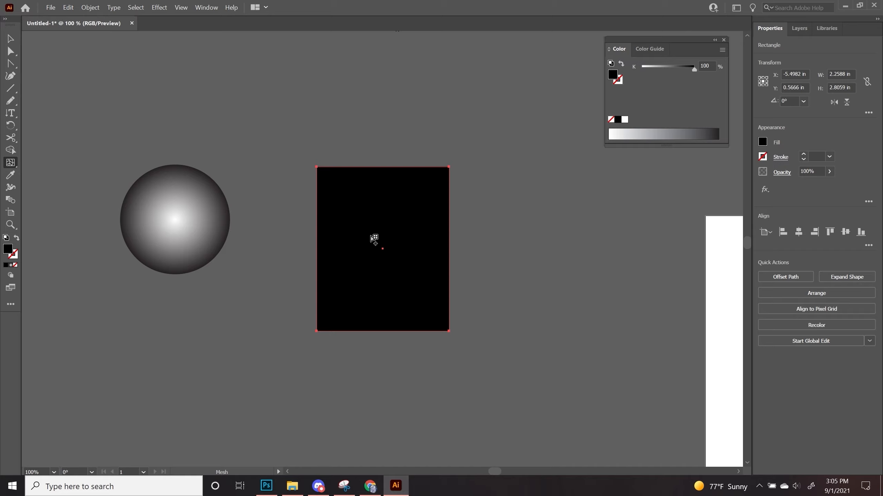
click(352, 201)
click(425, 299)
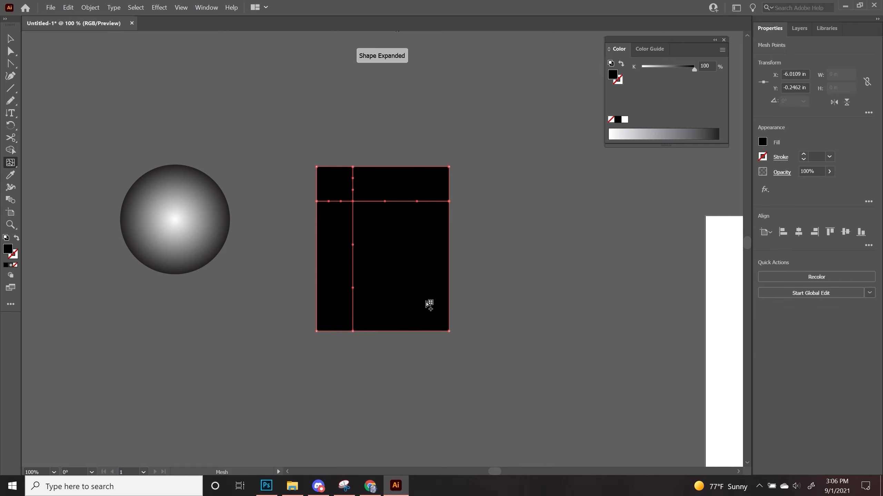
click(11, 51)
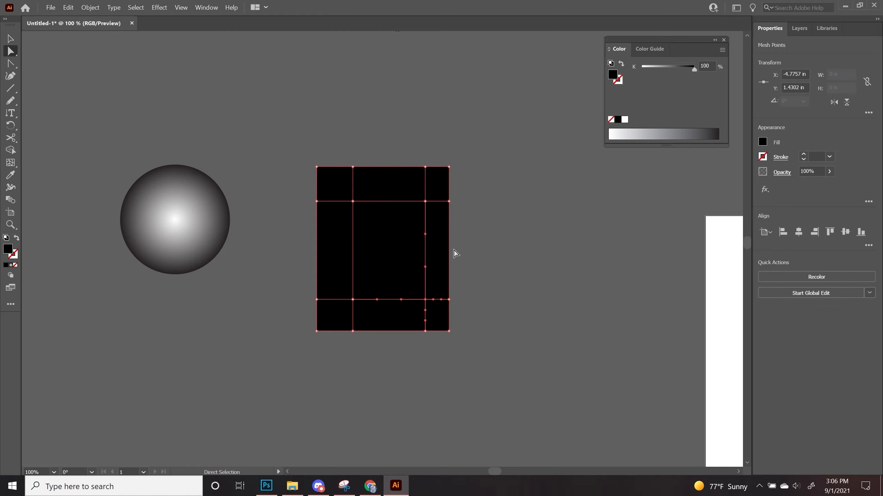
click(353, 201)
double_click(8, 249)
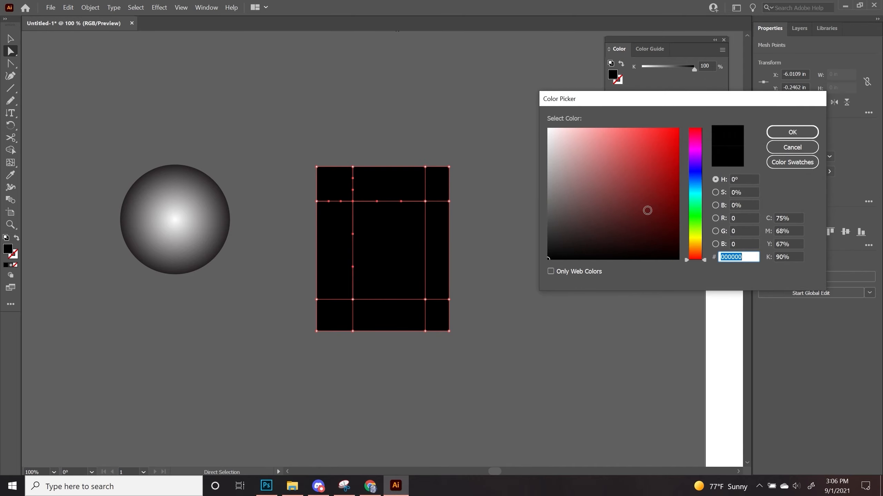
click(793, 147)
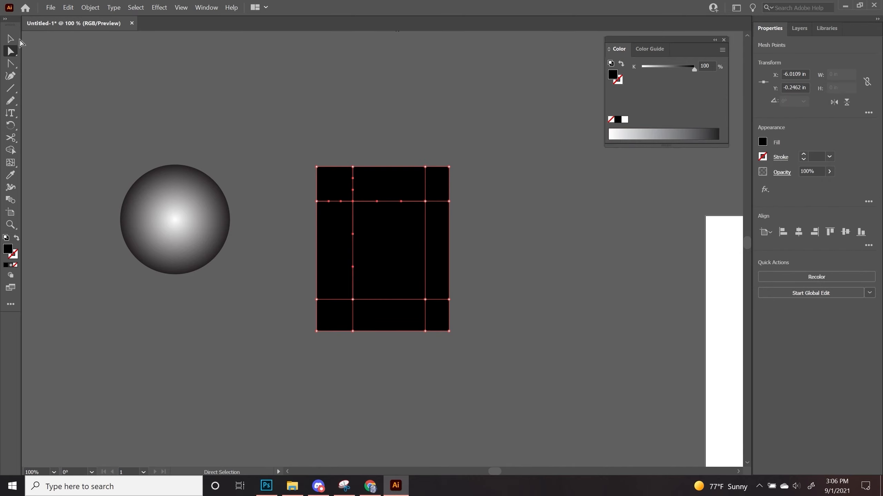
Step: Select the whole mesh rectangle and fill it with dark red AA1A1A
click(11, 39)
drag(279, 118, 496, 378)
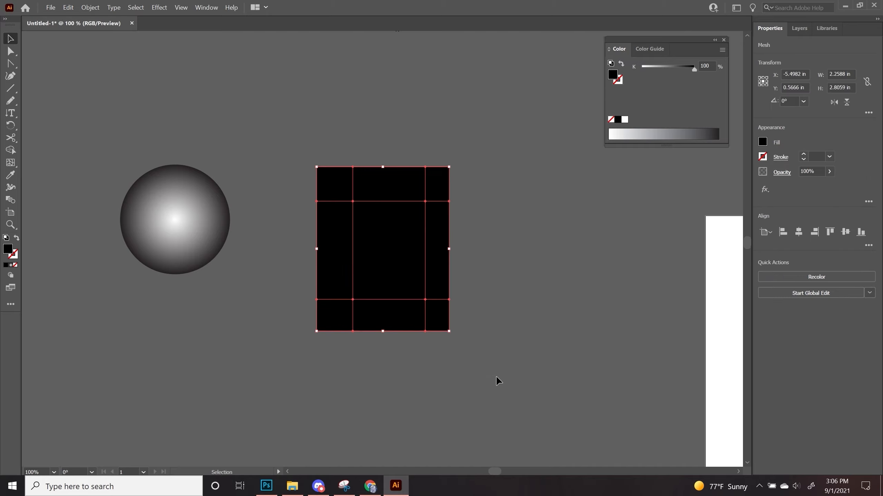
double_click(9, 247)
mouse_move(677, 172)
mouse_down()
mouse_move(670, 195)
mouse_move(659, 171)
mouse_up()
click(792, 132)
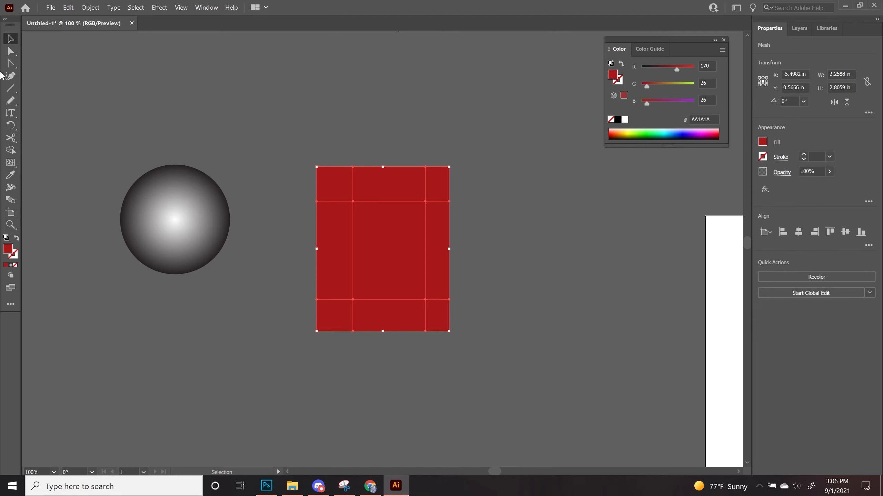
Step: Recolour the mesh rectangle's upper-left inner point to the orange-red DB4E37
click(11, 52)
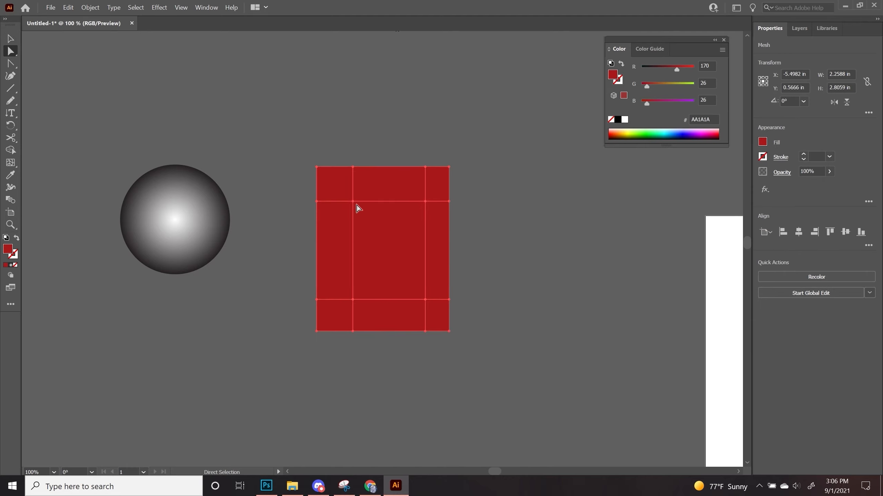
double_click(8, 249)
drag(654, 186, 646, 147)
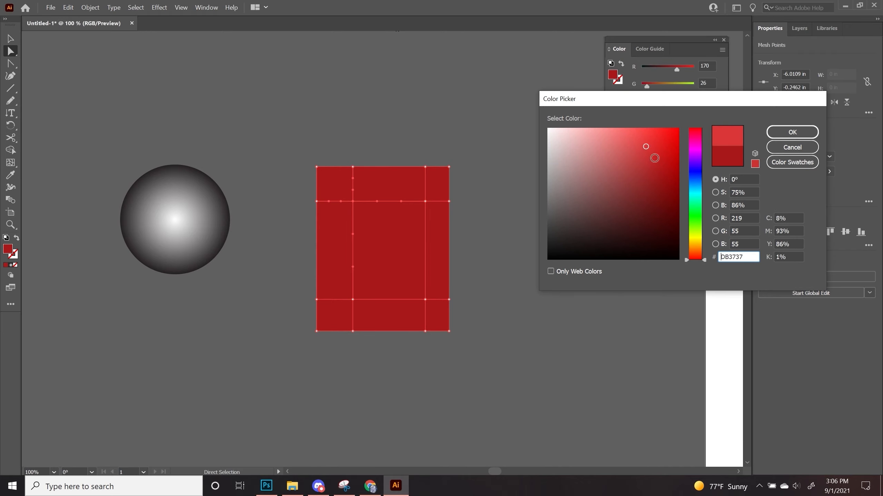
click(699, 257)
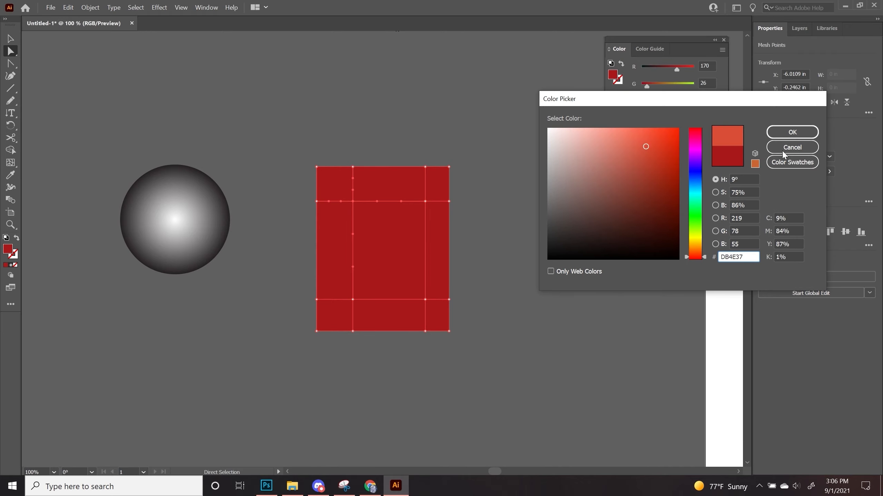
click(792, 132)
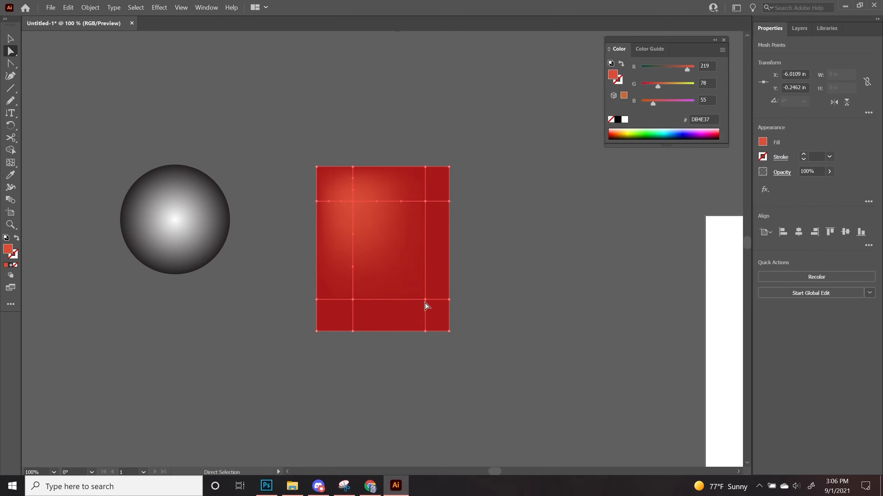
Step: Recolour the mesh rectangle's lower-right inner point to the deep maroon 600A10
click(425, 299)
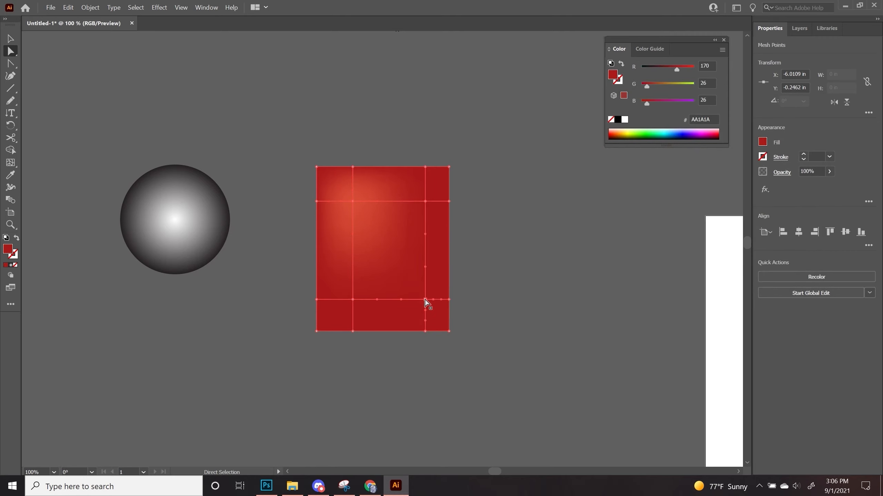
double_click(7, 249)
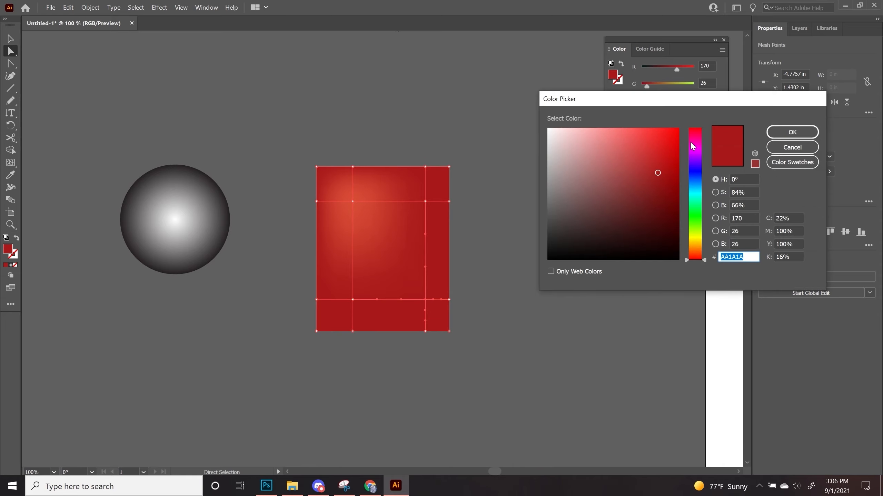
click(691, 129)
drag(678, 198, 665, 209)
click(792, 132)
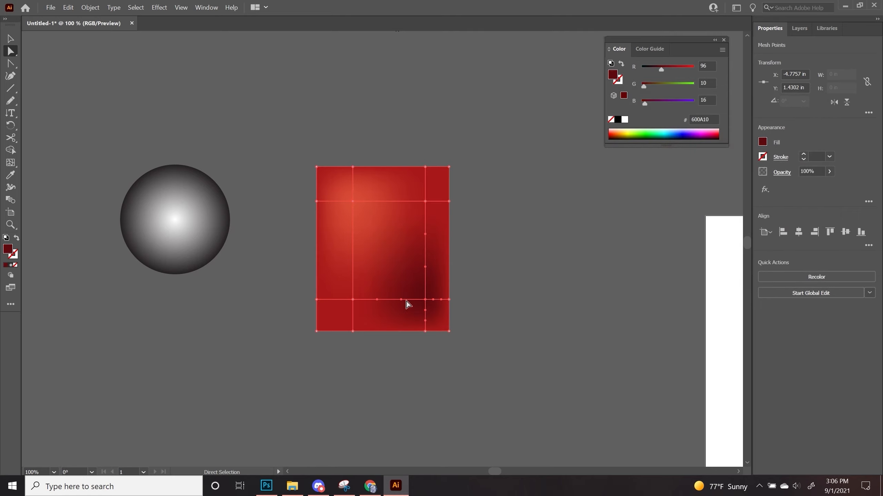
Step: Try to adjust the left handle of the lower-right mesh point, and undo the adjustment
mouse_move(402, 302)
mouse_down()
mouse_move(393, 298)
mouse_move(391, 312)
mouse_up()
key(ctrl+z)
key(ctrl+z)
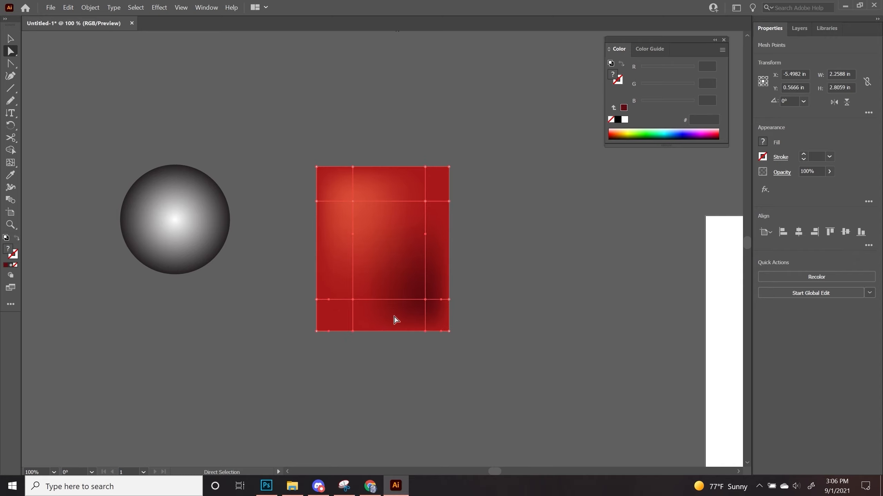
Step: Bend the vertical mesh line to the right by pulling the upper handle of the lower-right mesh point outward
key(ctrl+equal)
key(ctrl+equal)
drag(579, 255, 570, 350)
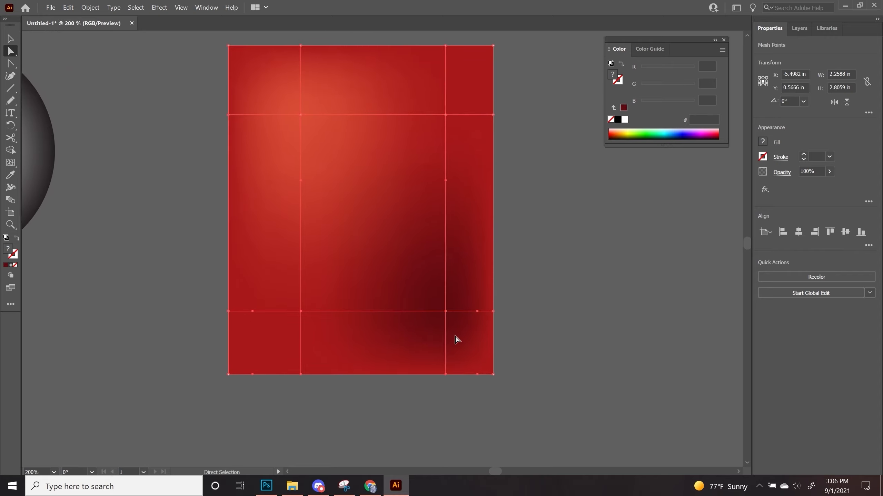
click(447, 312)
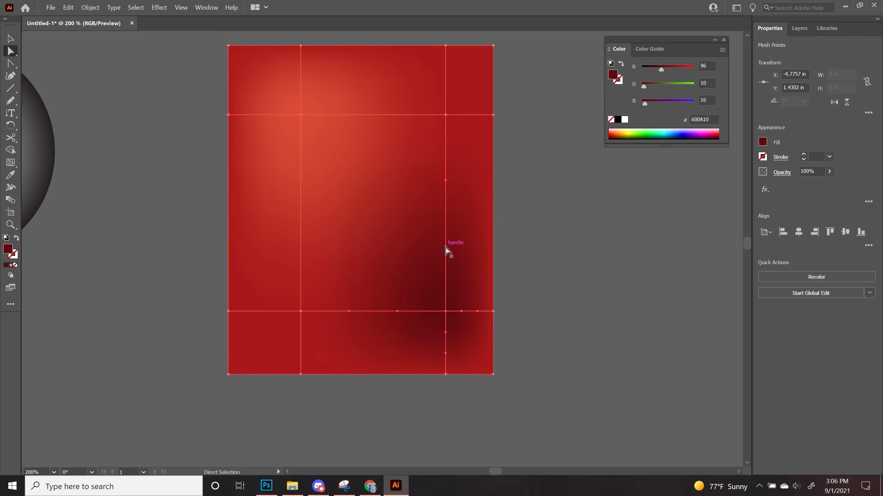
drag(445, 247, 460, 231)
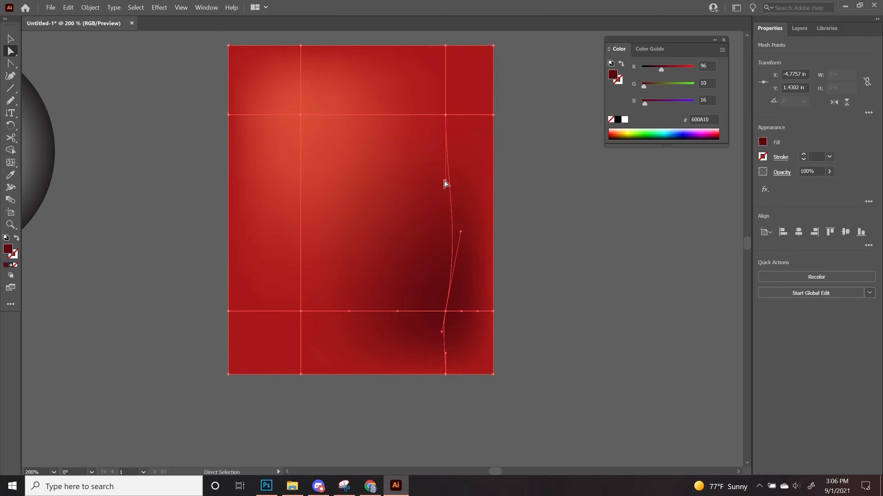
Step: Reshape the rectangle's gradient mesh by moving its upper-right, upper-left and lower-left inner points outward and bowing both vertical mesh lines
drag(446, 182, 459, 195)
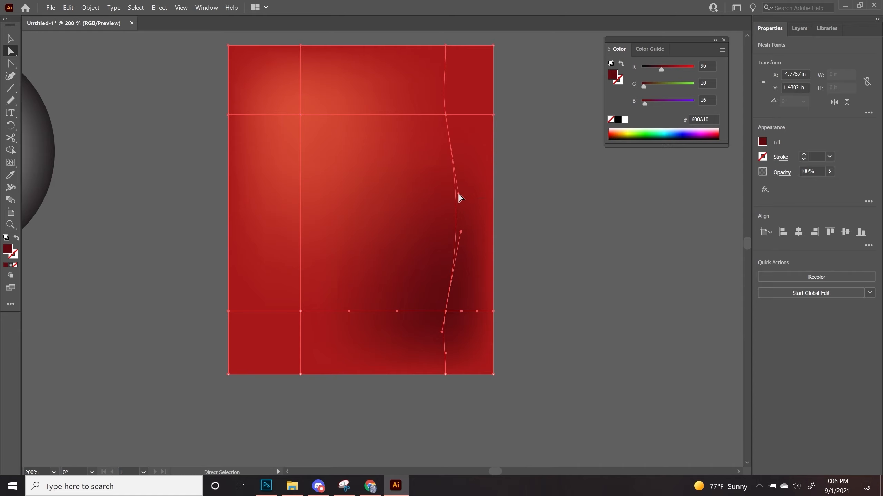
drag(448, 116, 454, 111)
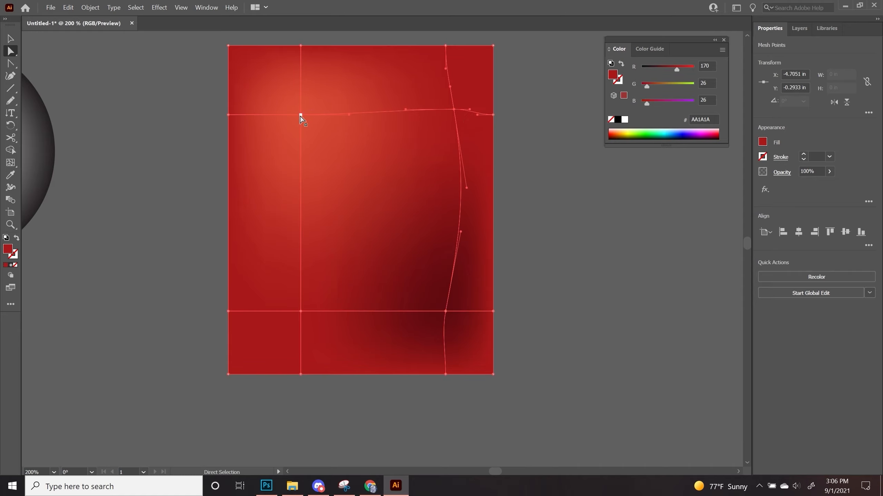
drag(300, 115, 360, 102)
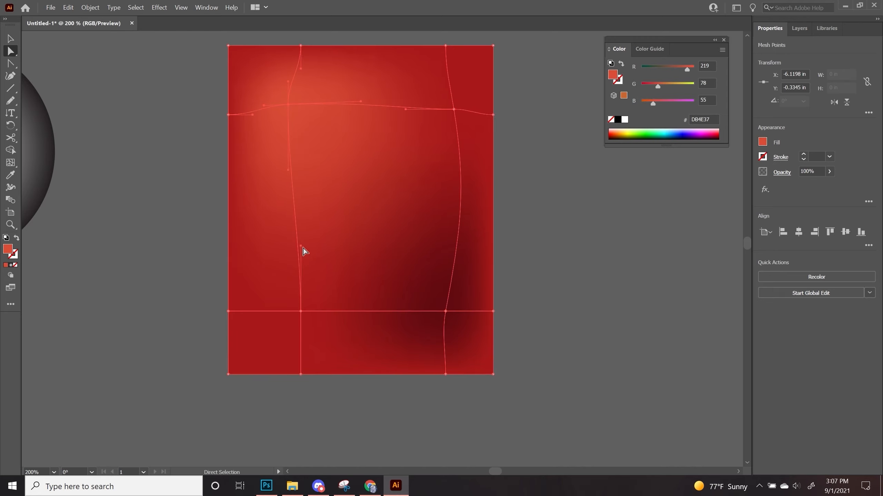
drag(302, 247, 281, 252)
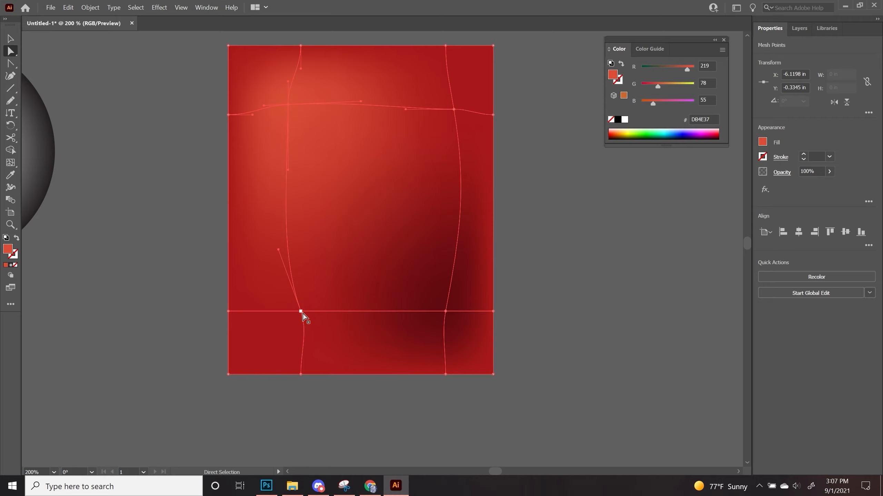
drag(301, 312, 289, 341)
click(553, 264)
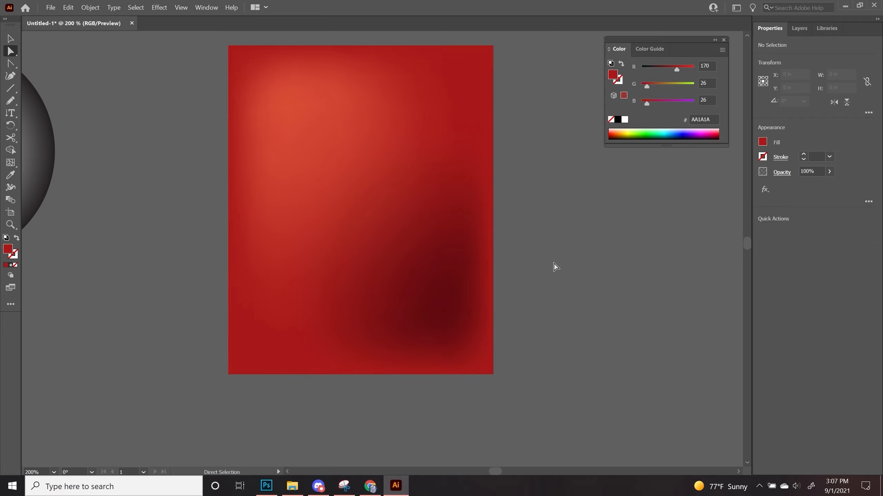
Step: Move the black ellipse horizontally to the right so it sits beneath the black square
key(ctrl+minus)
key(ctrl+minus)
key(ctrl+minus)
key(space)
drag(471, 314, 508, 368)
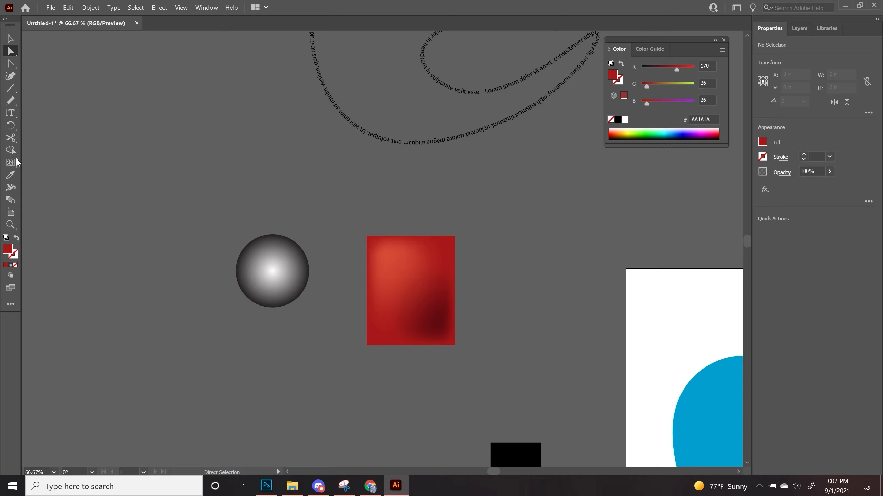
drag(11, 165, 33, 164)
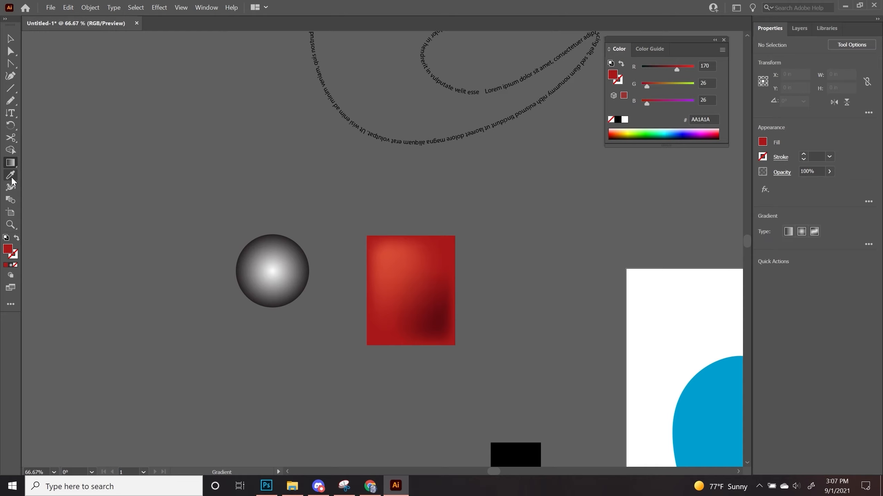
click(11, 38)
drag(495, 284, 232, 58)
click(146, 353)
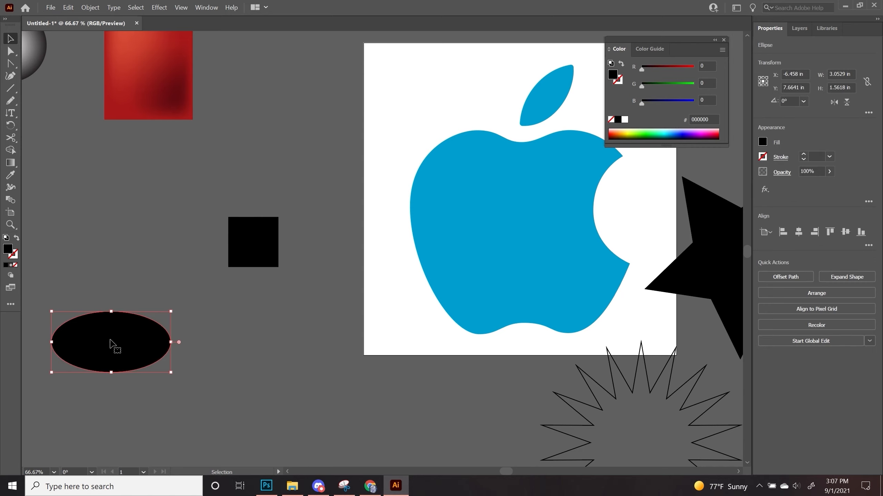
drag(110, 342, 238, 343)
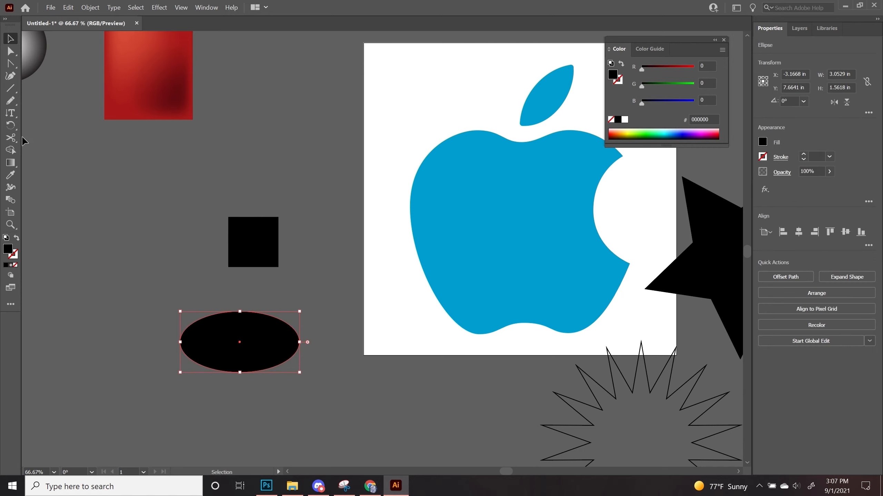
Step: Sample the apple's blue fill onto the ellipse with the Eyedropper, and replace it with the circle's radial gradient
click(14, 177)
click(528, 239)
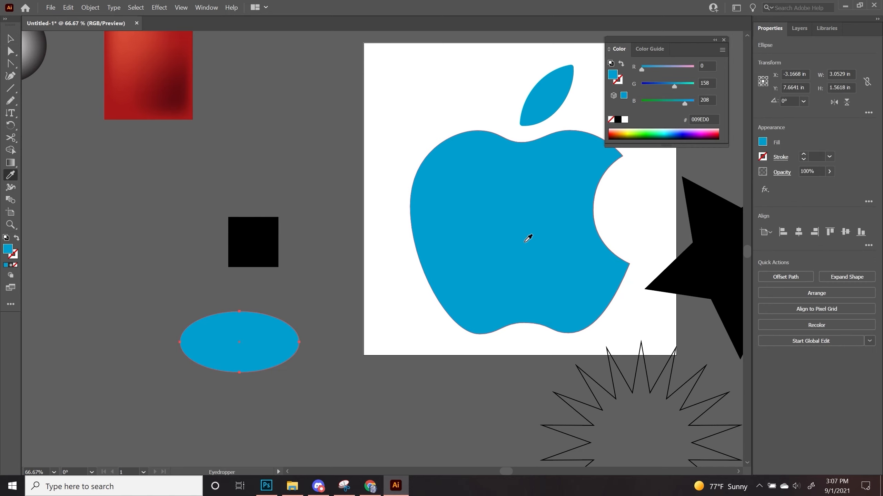
scroll(362, 320, up, 3)
scroll(363, 319, left, 5)
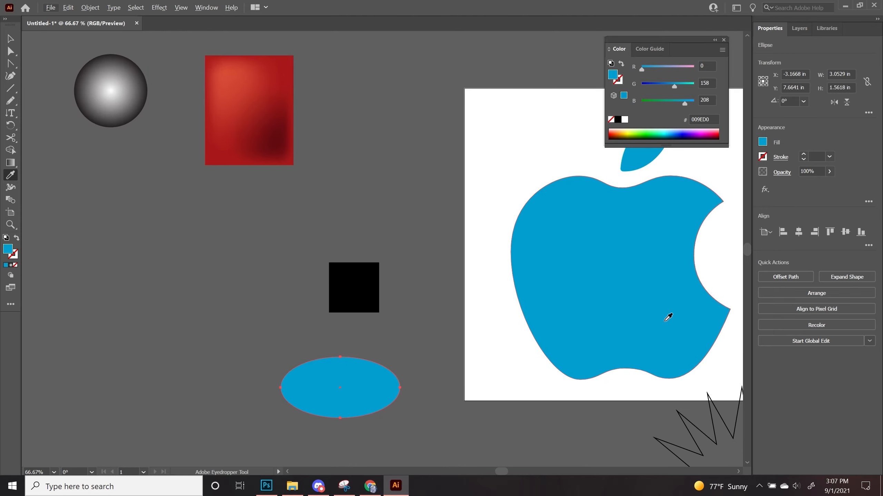
click(107, 92)
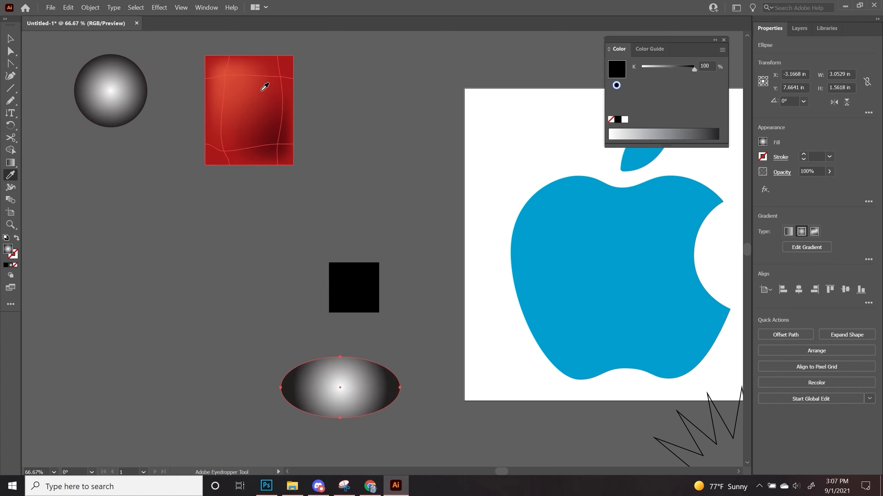
Step: Recolour the ellipse by sampling several spots of the mesh rectangle with the Eyedropper, finishing on the red AE1E1C
click(259, 108)
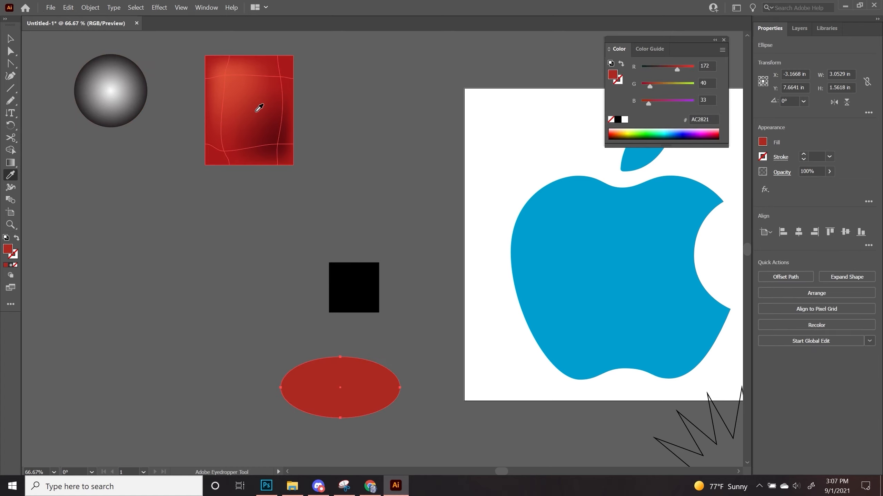
click(277, 146)
click(222, 79)
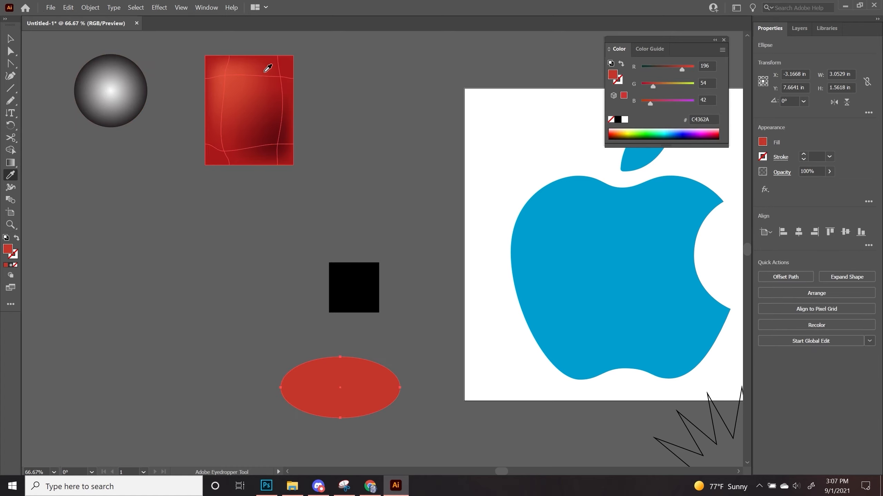
click(268, 68)
Step: Duplicate the centred horizontal paragraph block and place the copy directly to its right
drag(565, 112, 335, 154)
click(10, 31)
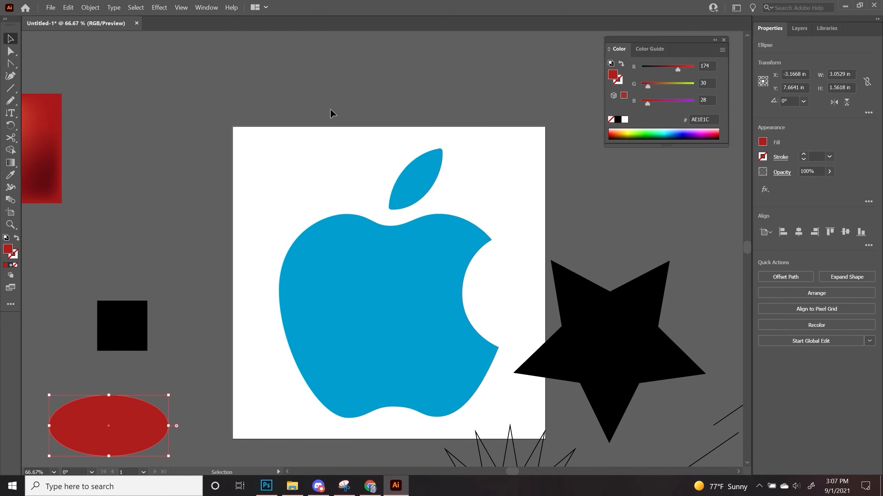
drag(354, 101, 251, 346)
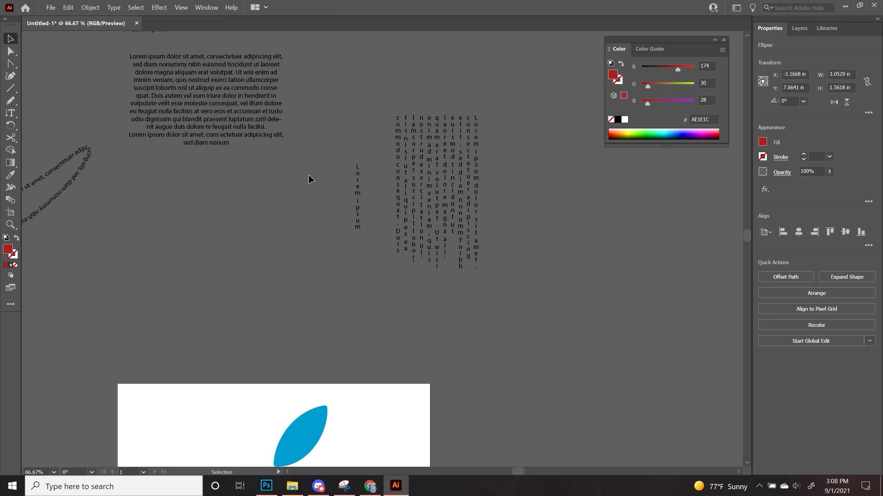
scroll(250, 159, up, 5)
scroll(250, 158, left, 3)
drag(295, 266, 333, 136)
drag(467, 188, 330, 265)
drag(225, 221, 412, 232)
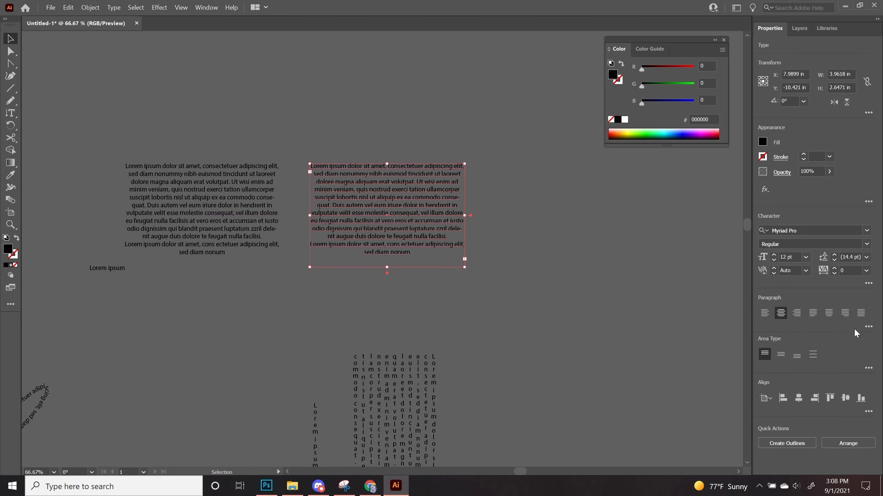
Step: Set the copied paragraph's font to Audiowide Regular
click(822, 231)
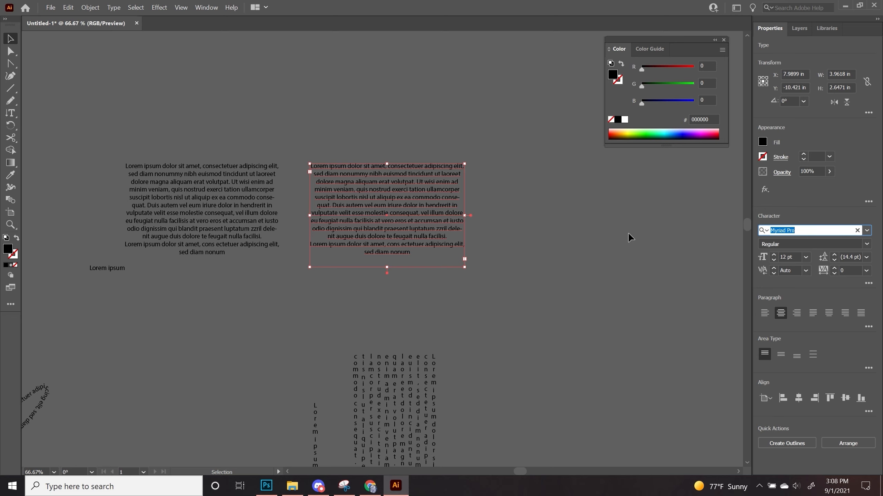
text(au)
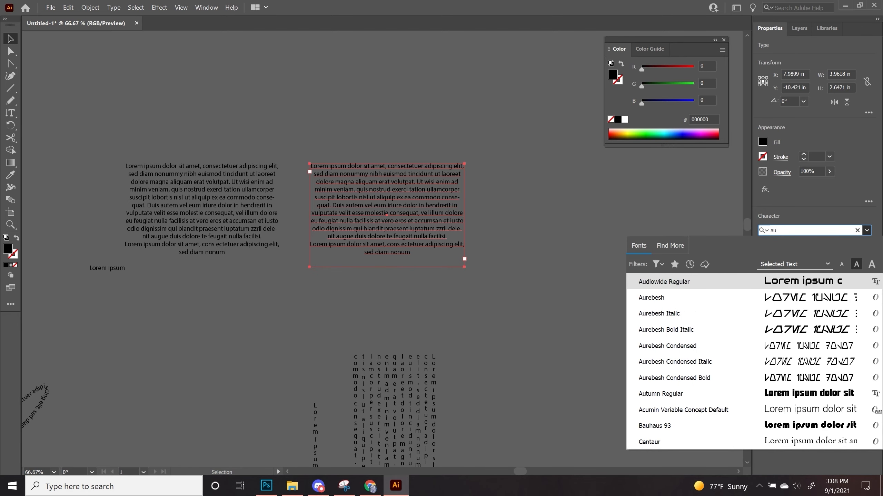
click(776, 281)
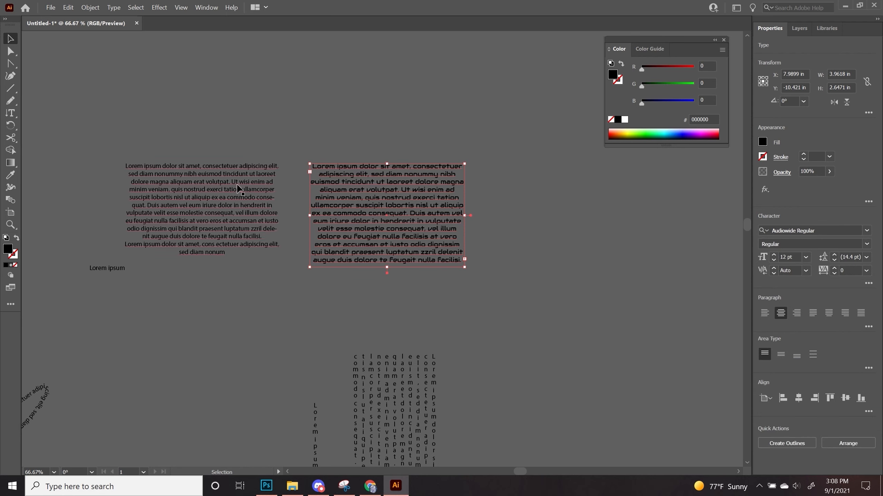
Step: Move the original paragraph and its copy slightly up and to the right, leaving a gap between the two blocks
click(231, 206)
drag(388, 214, 414, 218)
click(508, 262)
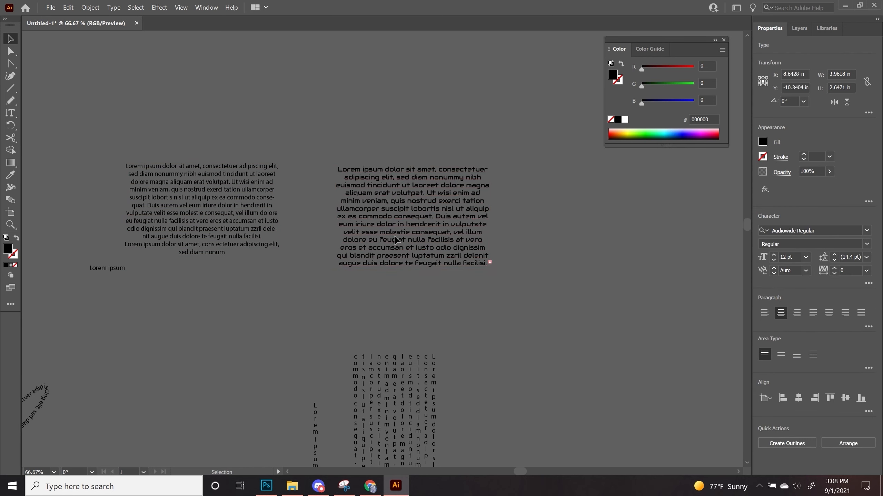
drag(362, 234, 404, 218)
drag(242, 214, 290, 209)
Step: Apply the original paragraph's Myriad Pro text style to the copied block with the Eyedropper
click(431, 199)
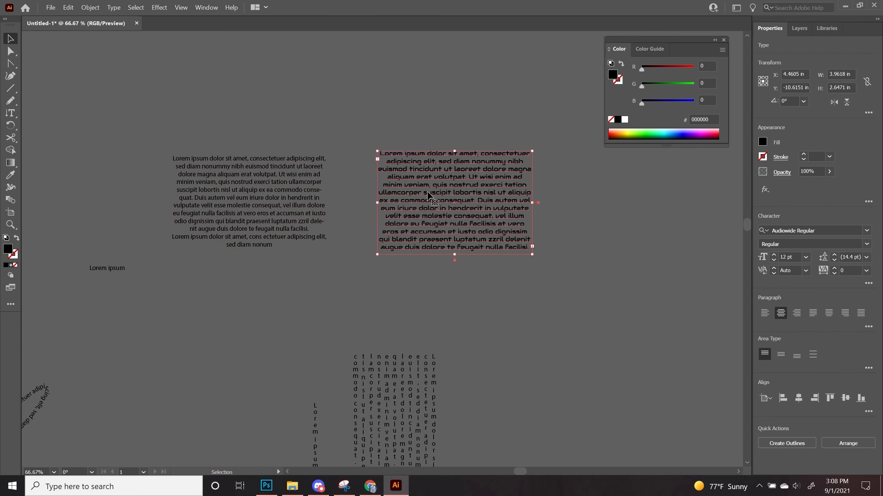
click(10, 176)
click(260, 193)
Step: Move the copied paragraph closer to the original, level with it, and check both blocks' text settings
click(10, 39)
click(332, 58)
drag(434, 151, 414, 157)
click(277, 208)
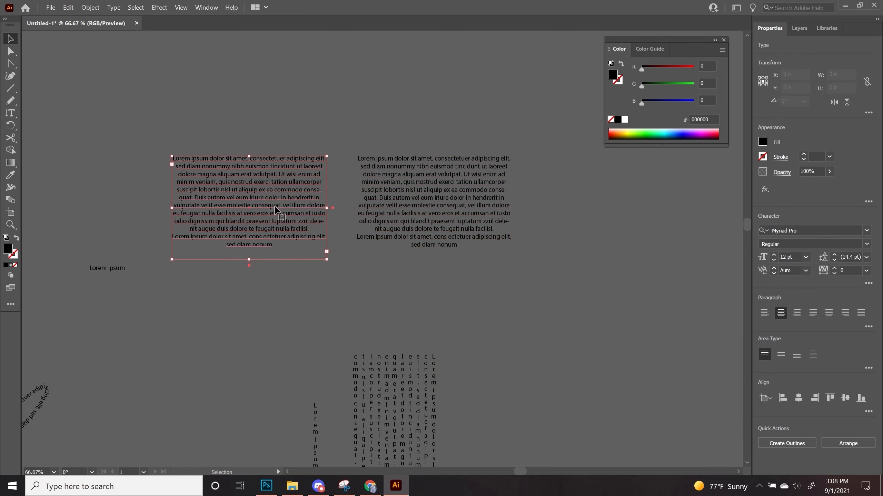
click(448, 213)
click(279, 224)
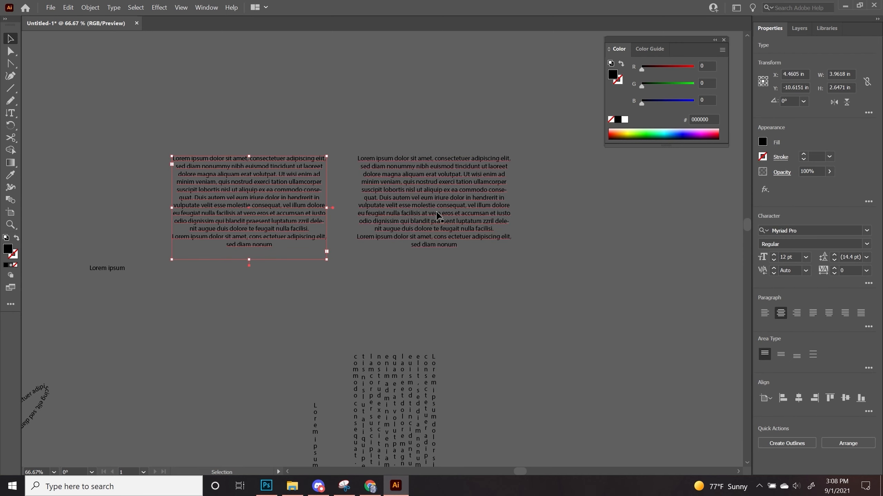
click(267, 304)
Step: Give the apple body the starburst's appearance, no fill and a 1 pt black stroke, by sampling it with the Eyedropper
drag(216, 371, 313, 286)
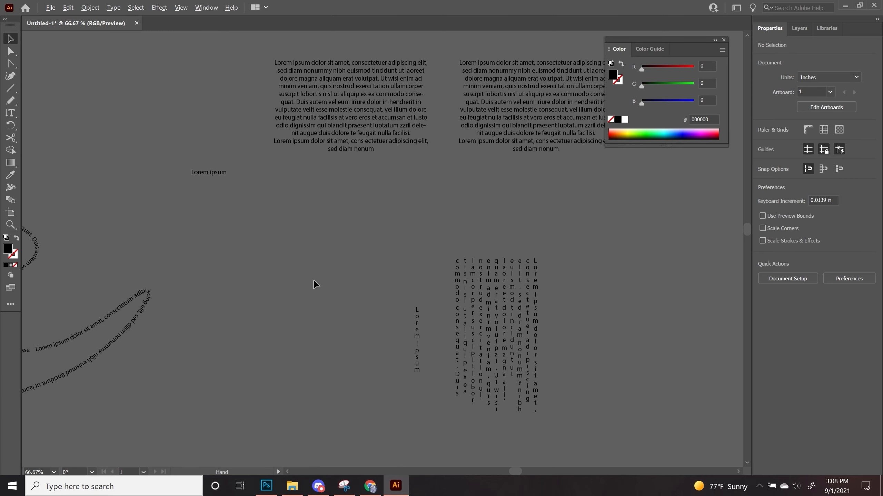
click(10, 175)
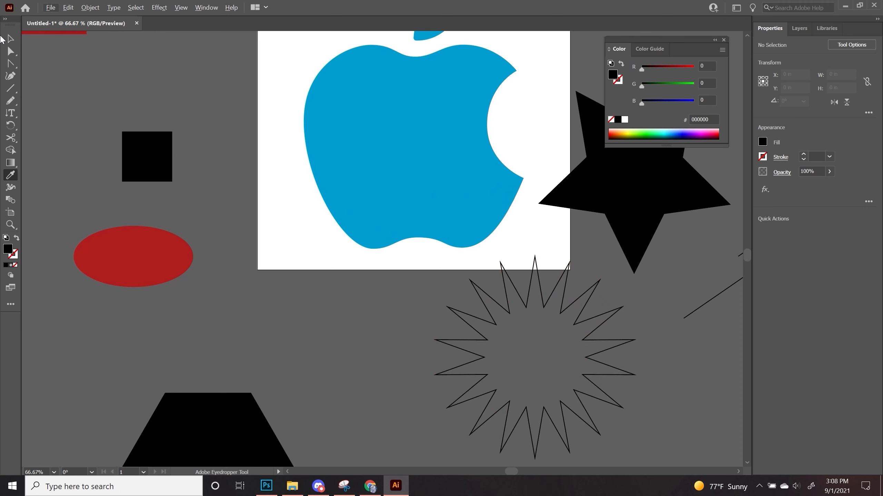
click(8, 39)
click(430, 162)
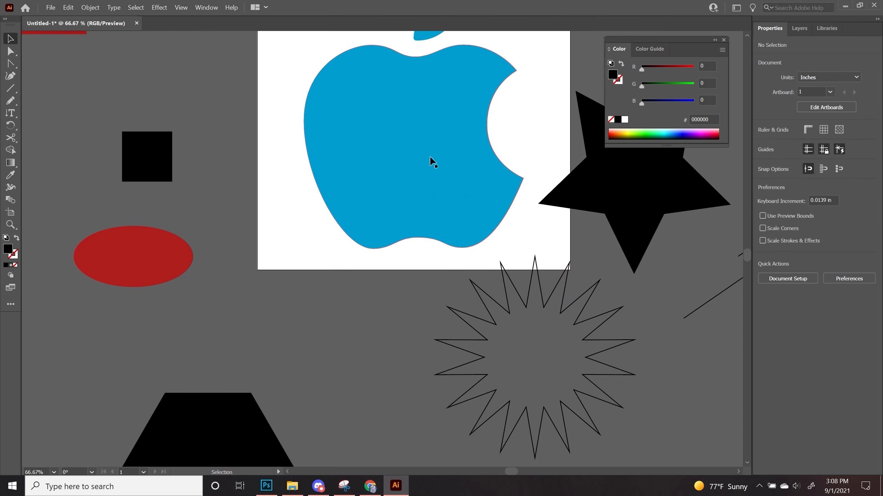
scroll(317, 197, right, 5)
click(10, 175)
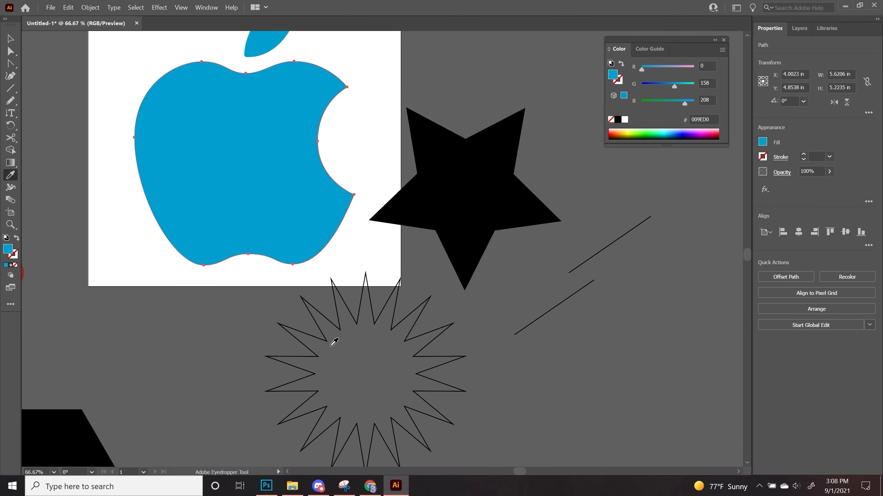
click(338, 333)
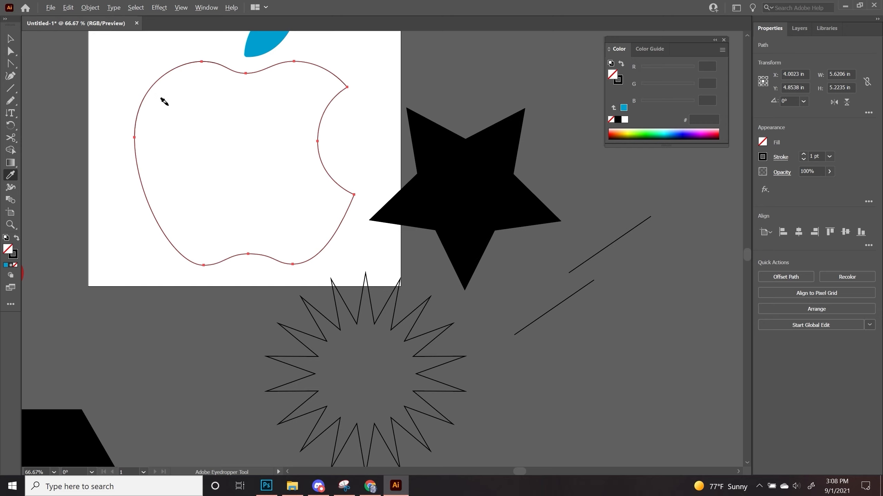
Step: Set the apple outline's stroke weight to 4 pt
drag(192, 176, 217, 222)
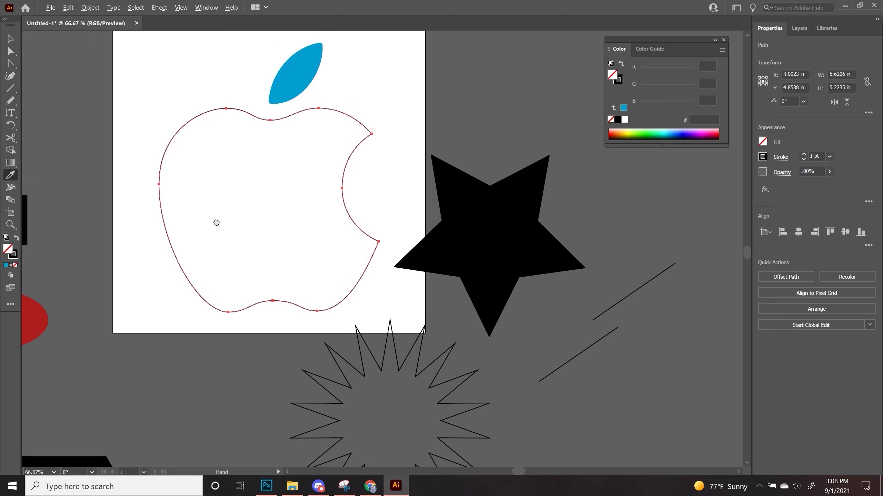
click(11, 188)
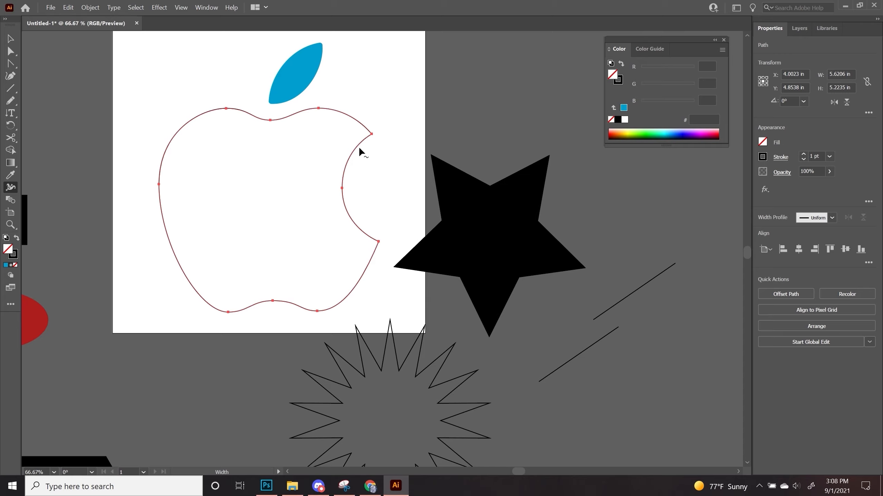
click(803, 155)
click(803, 154)
click(803, 155)
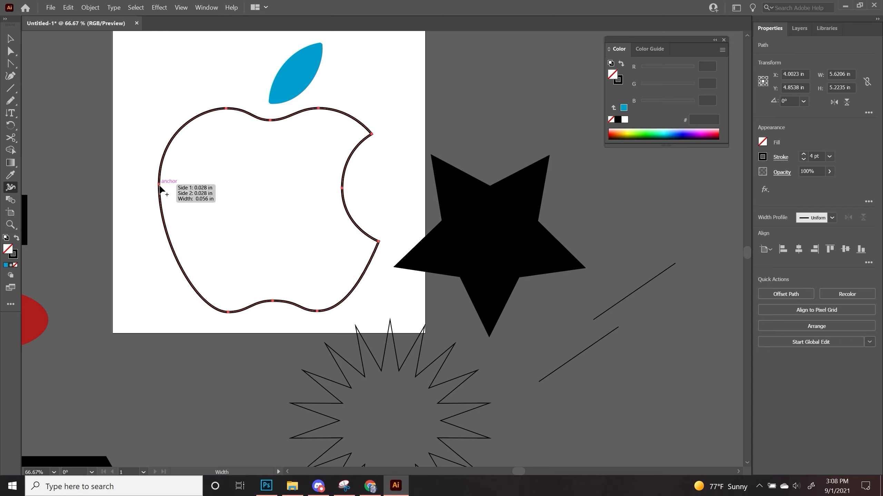
Step: Widen the apple's stroke to about 38 pt at its left anchor with the Width tool, and try adjusting it at the top notch
drag(159, 186, 170, 188)
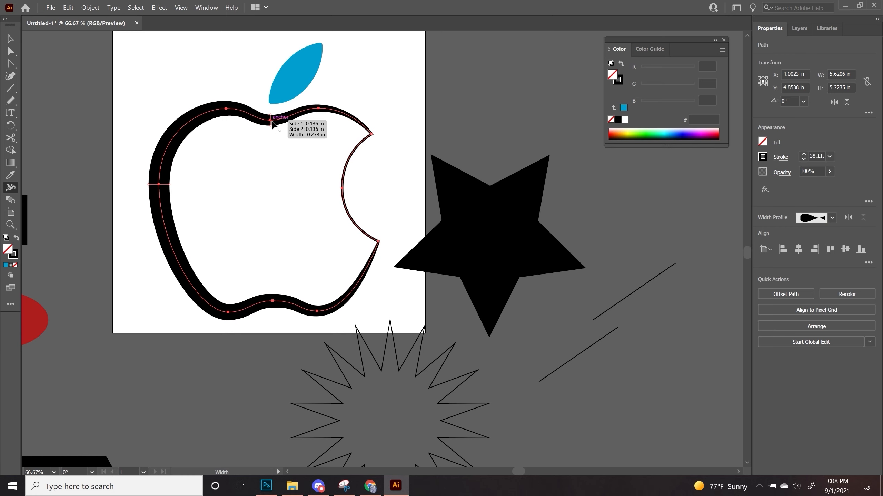
drag(272, 122, 273, 132)
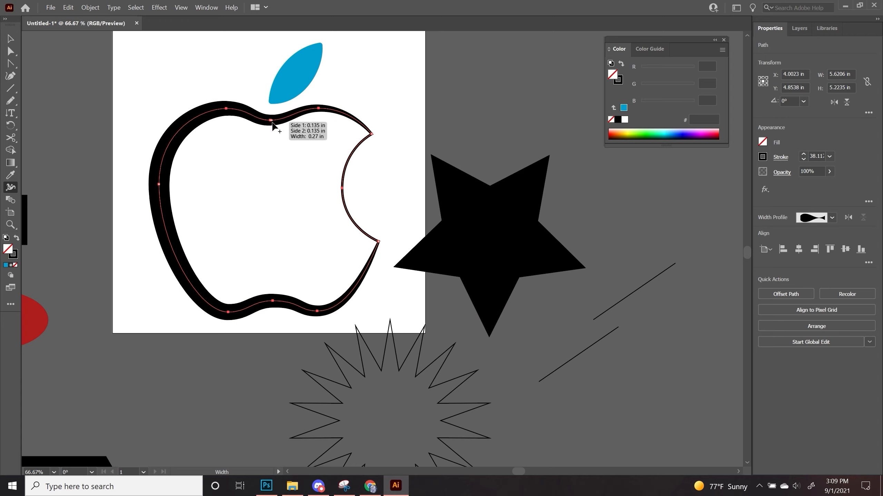
drag(272, 121, 270, 137)
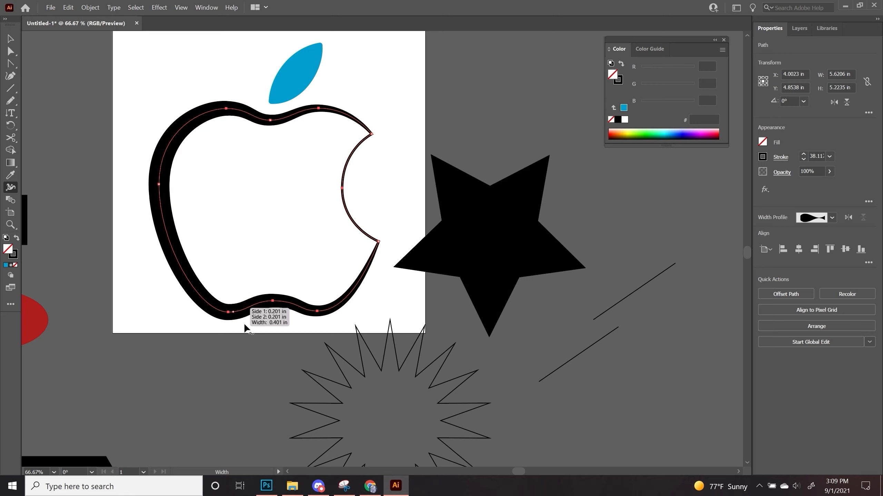
Step: Narrow the apple's stroke at its lower-left anchor and widen it to about 52 pt at the lower-right anchor with the Width tool
mouse_move(228, 311)
mouse_down()
mouse_move(230, 281)
mouse_move(230, 314)
mouse_up()
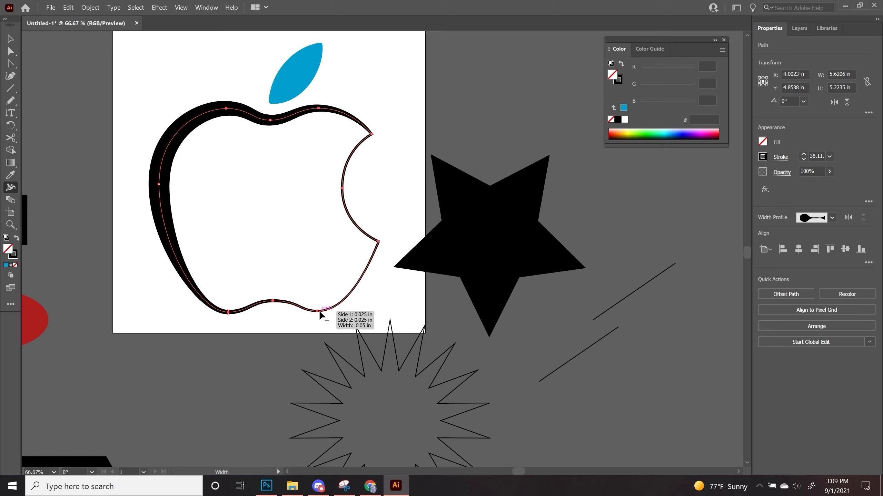
drag(317, 311, 315, 297)
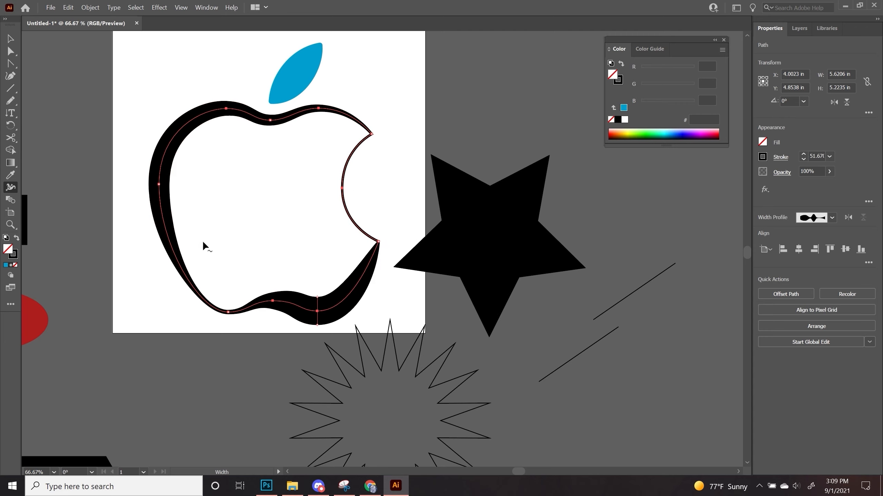
click(11, 38)
click(256, 193)
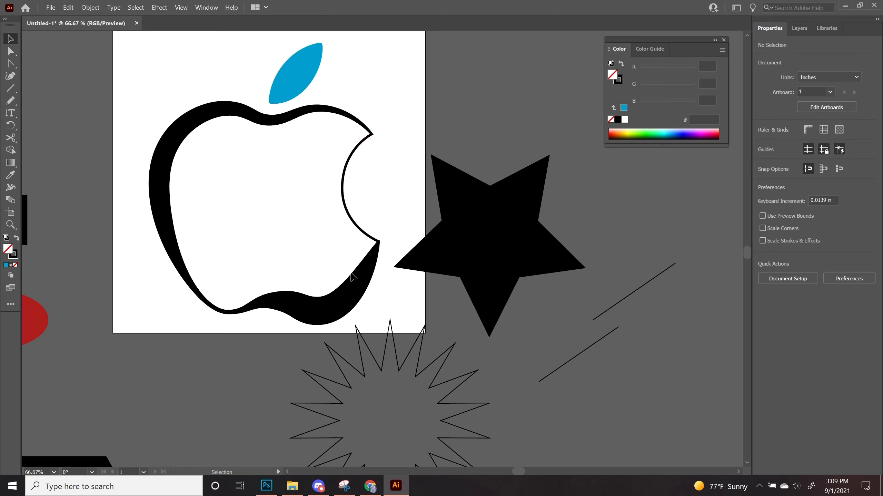
Step: Undo all the width adjustments made to the apple's stroke
key(ctrl+z)
click(228, 249)
drag(282, 264, 345, 296)
key(alt)
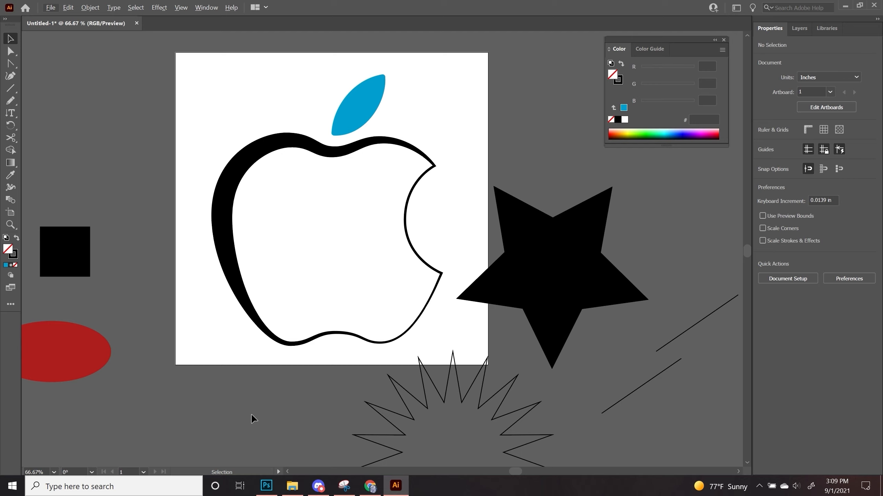
key(ctrl+z)
key(ctrl+z)
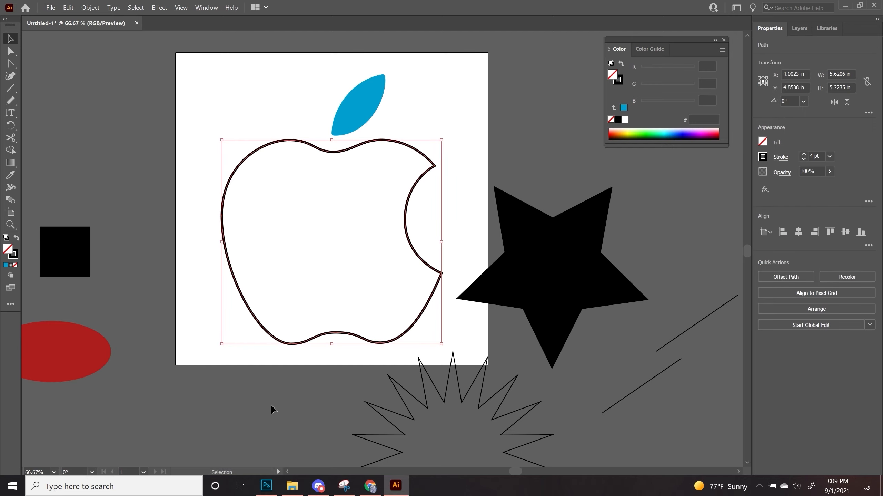
Step: Move the black star farther to the right, clear of the artboard
click(11, 201)
drag(265, 248, 288, 347)
key(alt)
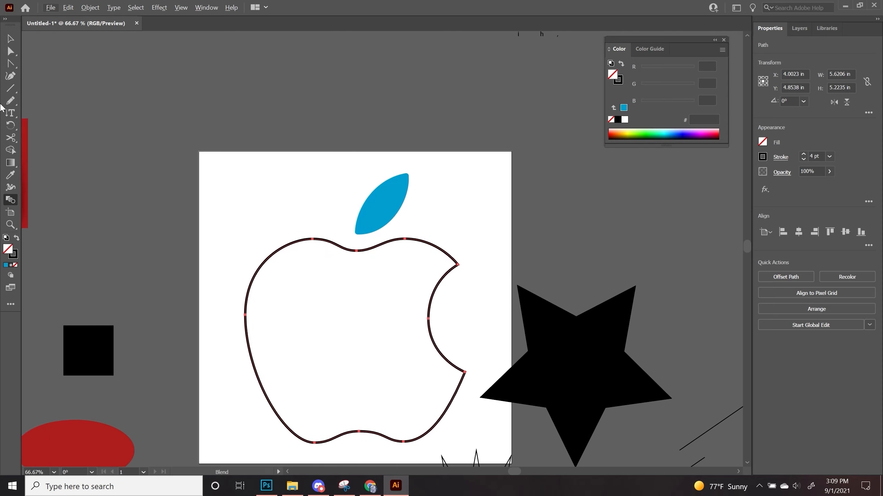
click(13, 39)
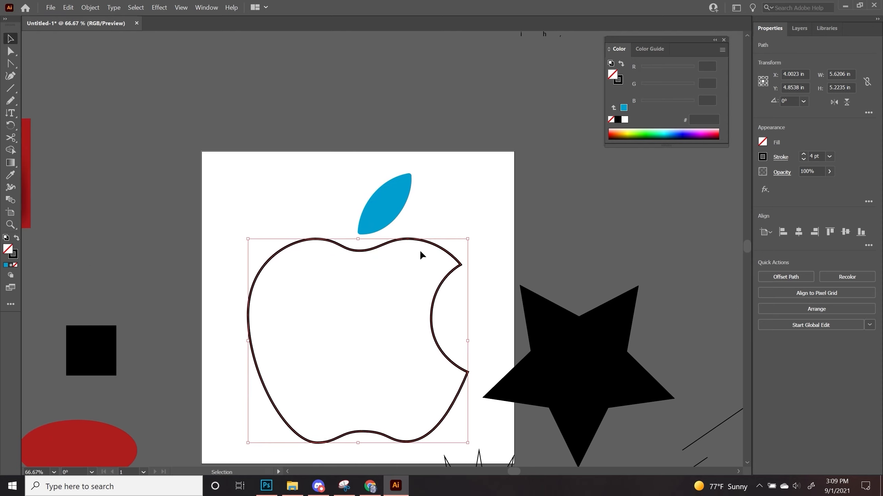
drag(212, 235, 214, 201)
drag(572, 335, 661, 292)
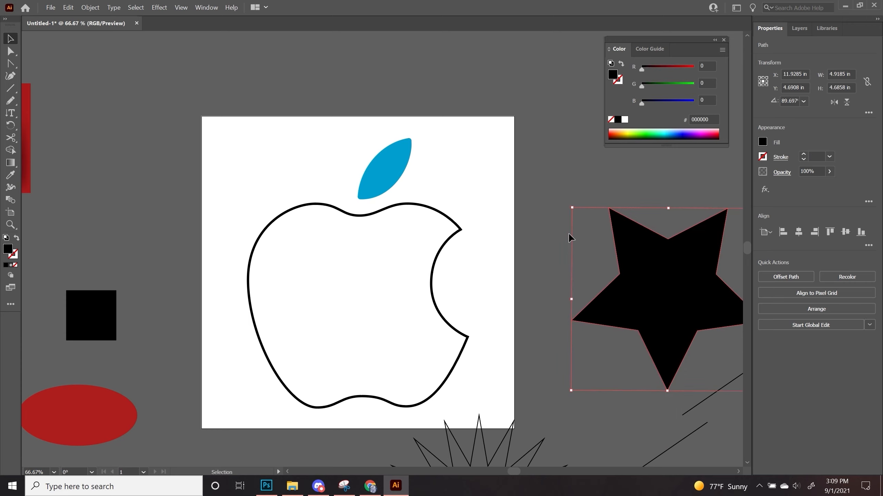
Step: Duplicate the black star in vertical alignment with the original, leaving a gap between the two
drag(548, 226, 292, 308)
drag(411, 382, 412, 40)
key(ctrl+minus)
key(ctrl+minus)
drag(478, 346, 507, 169)
drag(471, 346, 388, 293)
drag(441, 285, 315, 438)
drag(503, 317, 412, 45)
drag(430, 97, 503, 141)
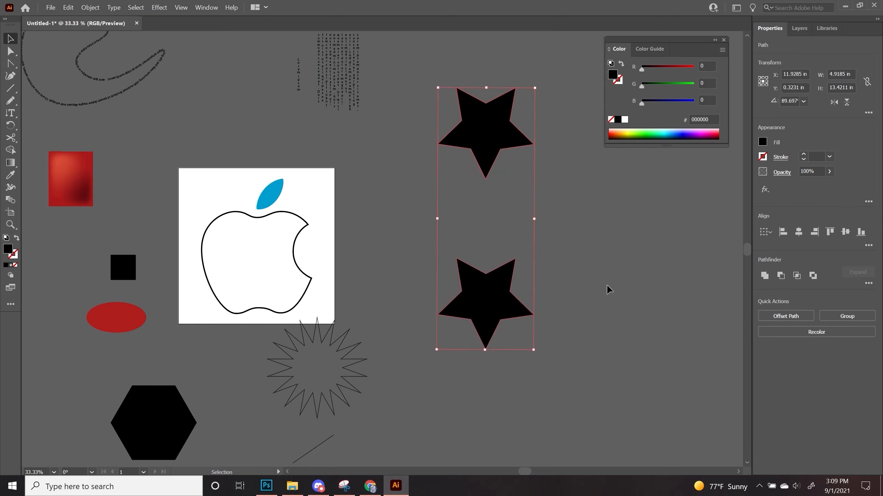
Step: Move the lower star farther down and blend the two stars with the Blend tool
click(607, 289)
drag(487, 299, 488, 335)
shift+click(497, 122)
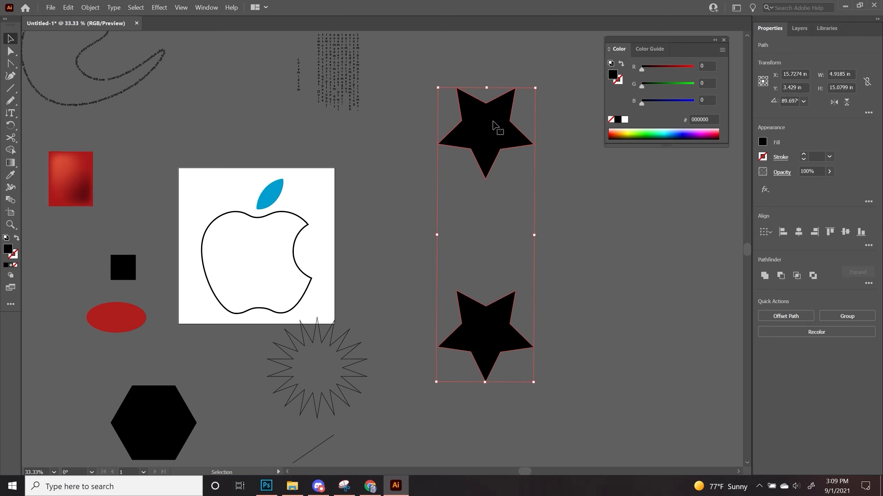
click(11, 203)
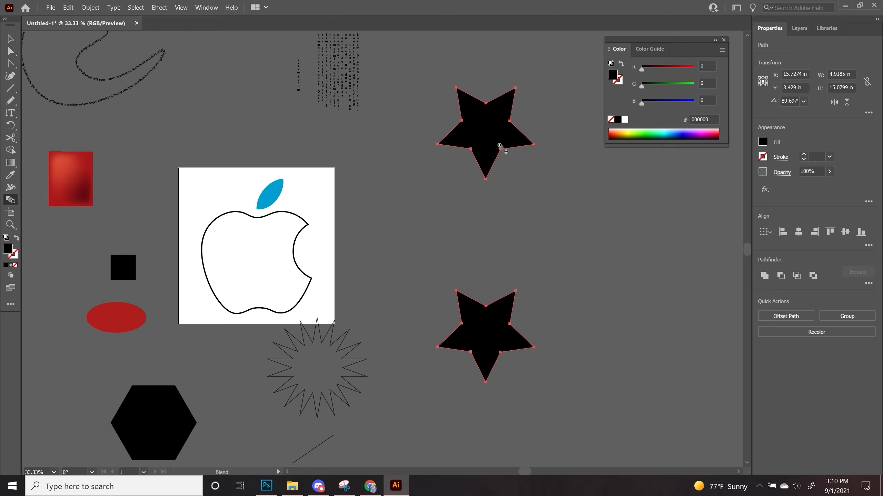
click(492, 128)
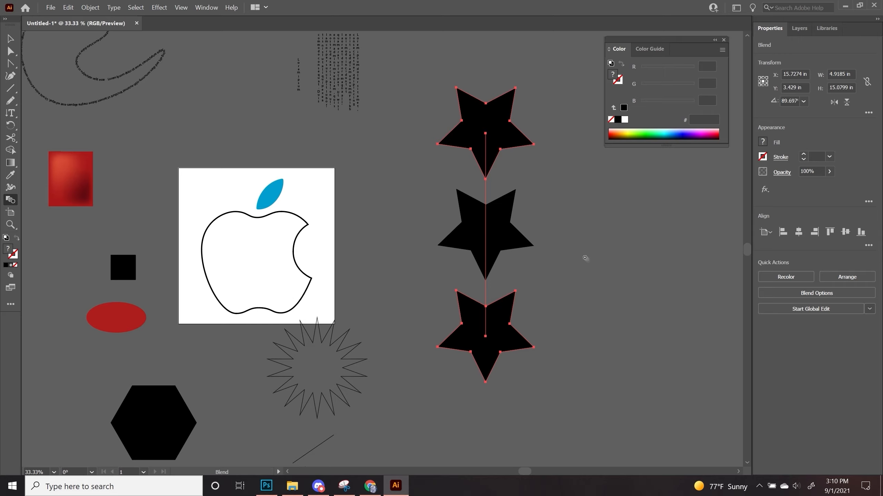
click(10, 38)
drag(486, 384, 505, 360)
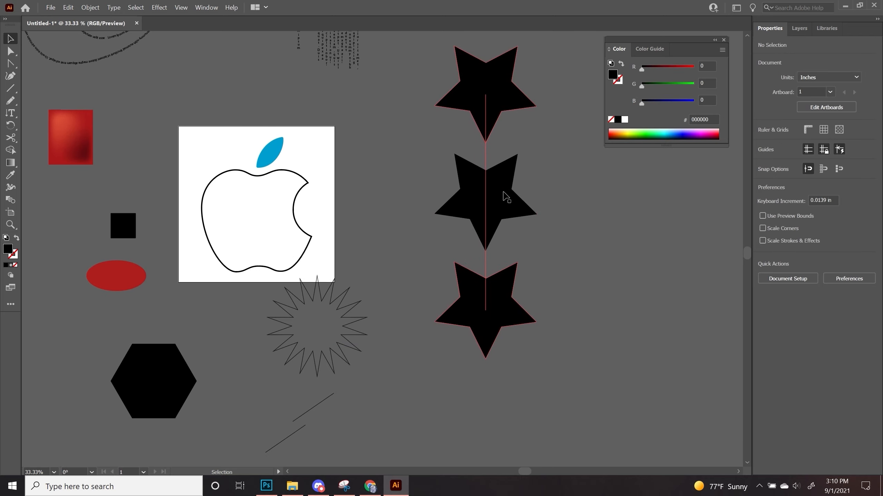
Step: Undo the star blend and reposition both stars, the lower one at the artboard's right edge and the upper one slightly lower
key(ctrl+z)
key(ctrl+z)
click(553, 290)
drag(500, 292, 380, 216)
drag(502, 92, 504, 142)
Step: Place the black hexagon below the upper star and blend the two shapes with the Blend tool
click(500, 339)
drag(161, 393, 483, 328)
shift+click(485, 148)
click(10, 199)
click(494, 157)
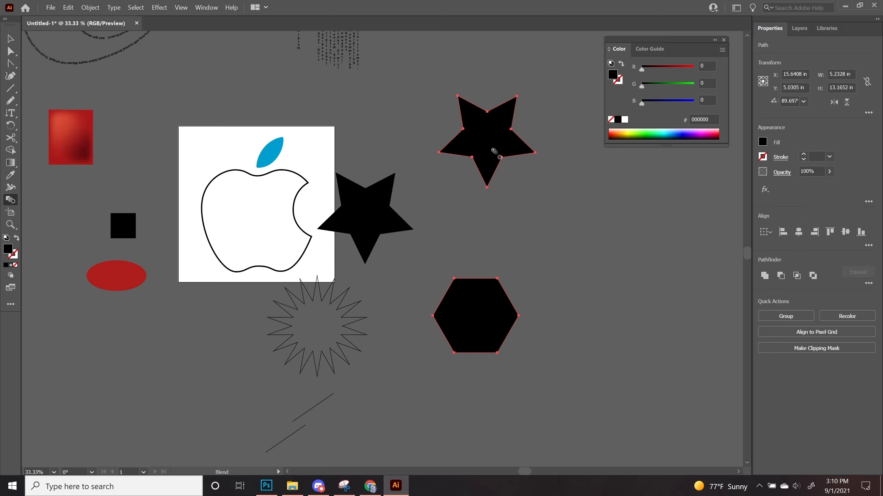
click(488, 324)
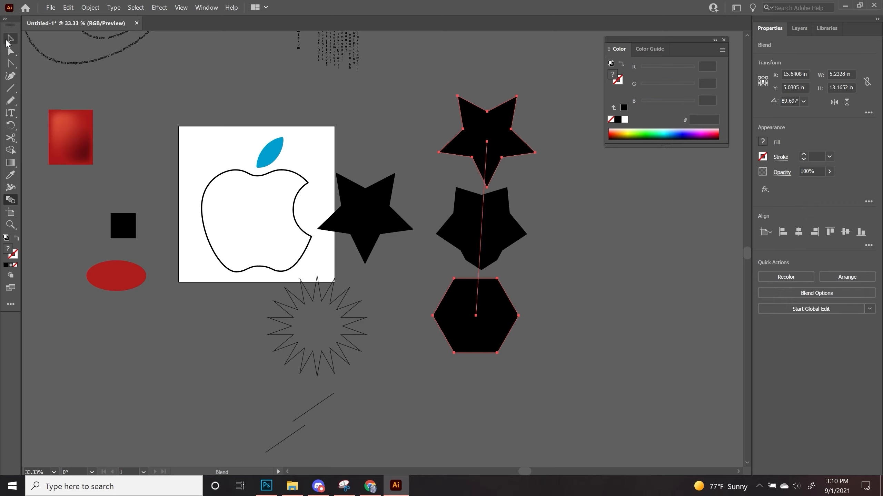
Step: Move the loose black star off the artboard into the space beside the star-to-hexagon blend
click(10, 39)
click(625, 227)
drag(626, 227, 605, 299)
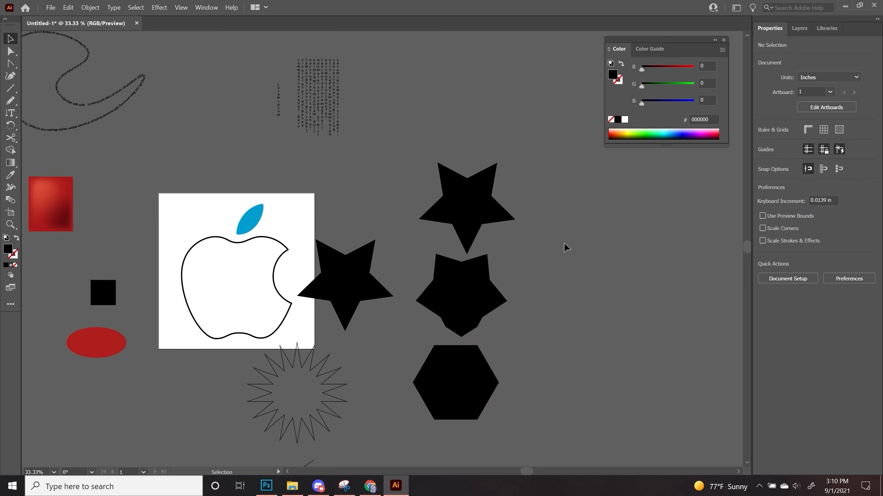
scroll(495, 326, down, 5)
scroll(495, 326, left, 1)
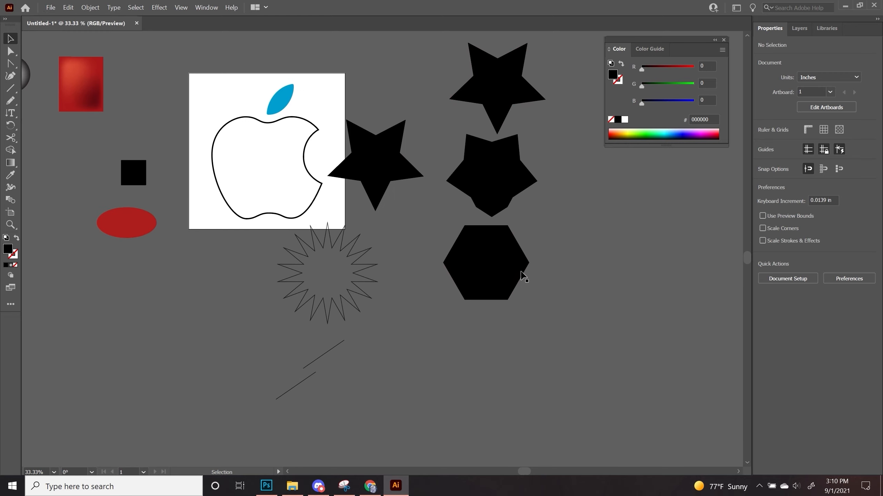
scroll(523, 277, up, 3)
drag(386, 222, 452, 224)
click(650, 358)
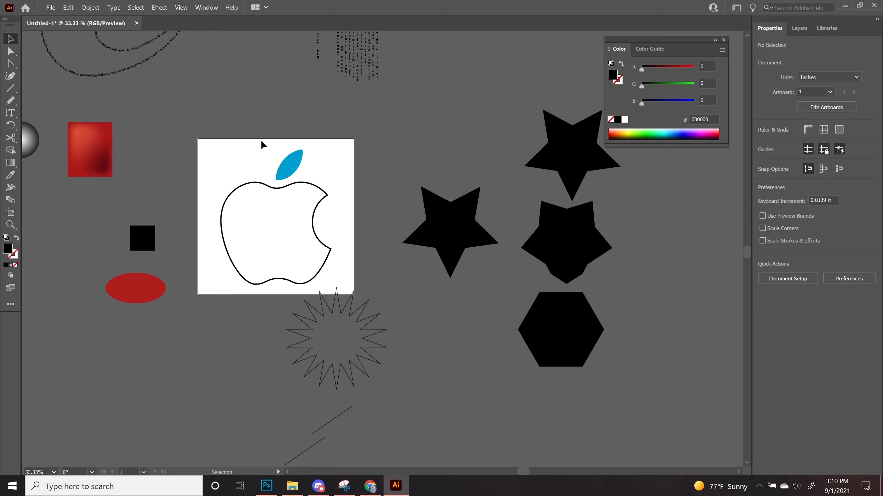
Step: Try adjusting Artboard 1 from its top edge with the Artboard tool
drag(417, 371, 575, 321)
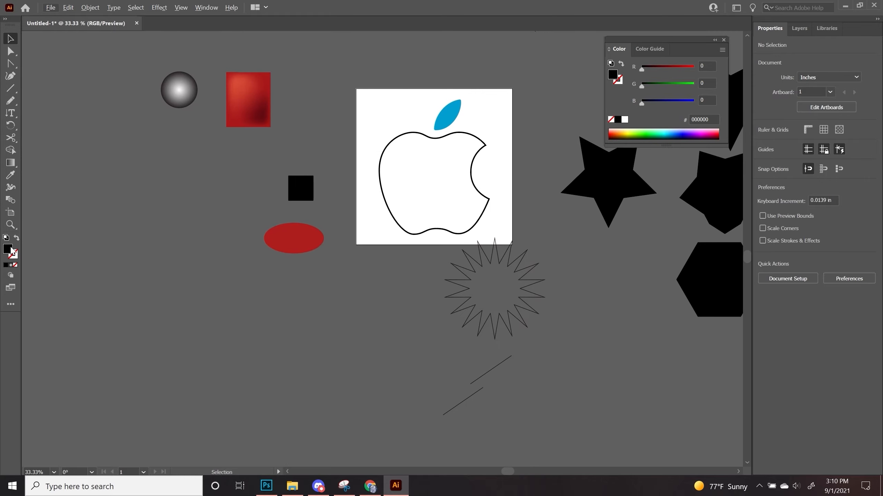
click(10, 212)
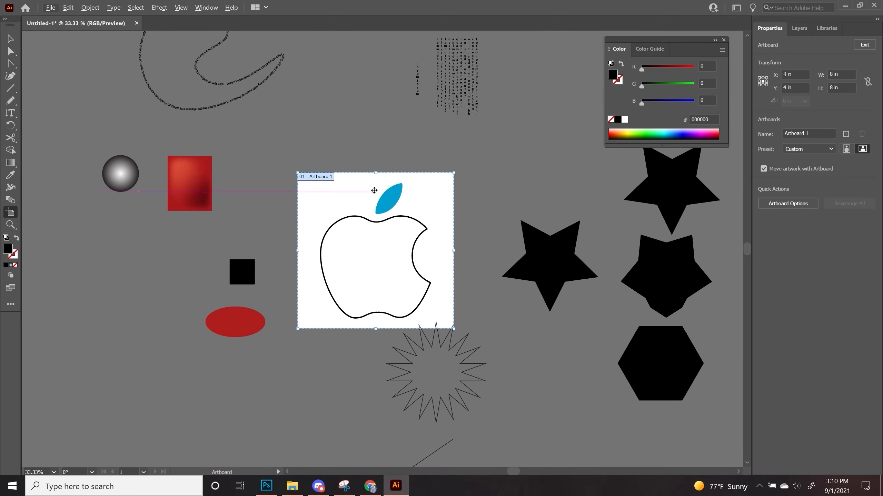
drag(376, 175, 384, 141)
key(ctrl+z)
Step: Try duplicating Artboard 1 with its artwork to X 13.62 in, Y 1.35 in
drag(332, 209, 522, 160)
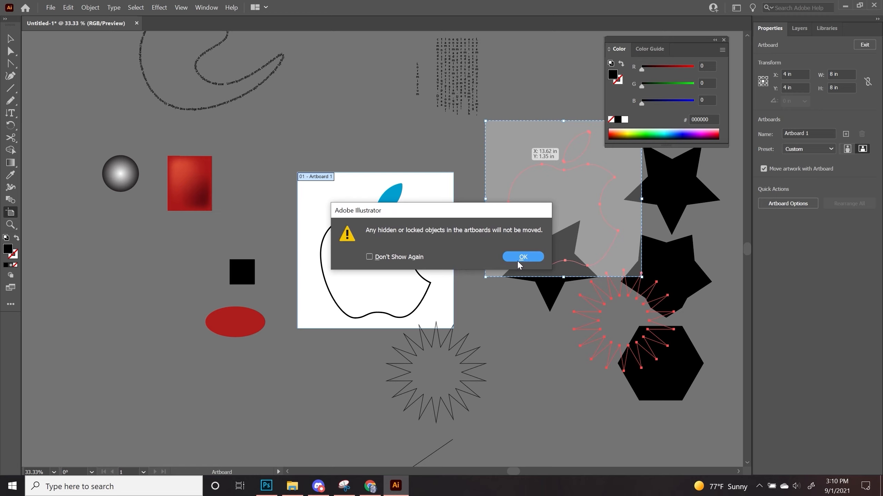
click(520, 257)
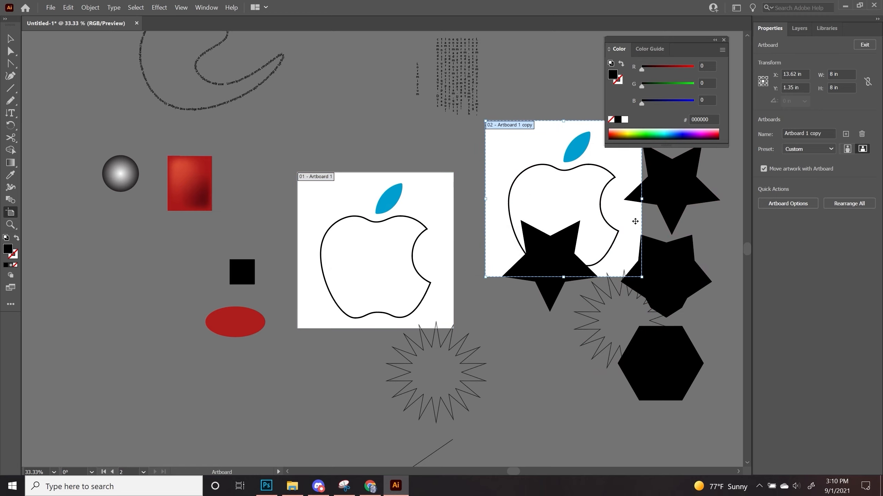
key(ctrl+z)
Step: Try drawing a new artboard about 14.19 by 11.95 in on the empty canvas below and left of the red ellipse
drag(323, 311, 665, 166)
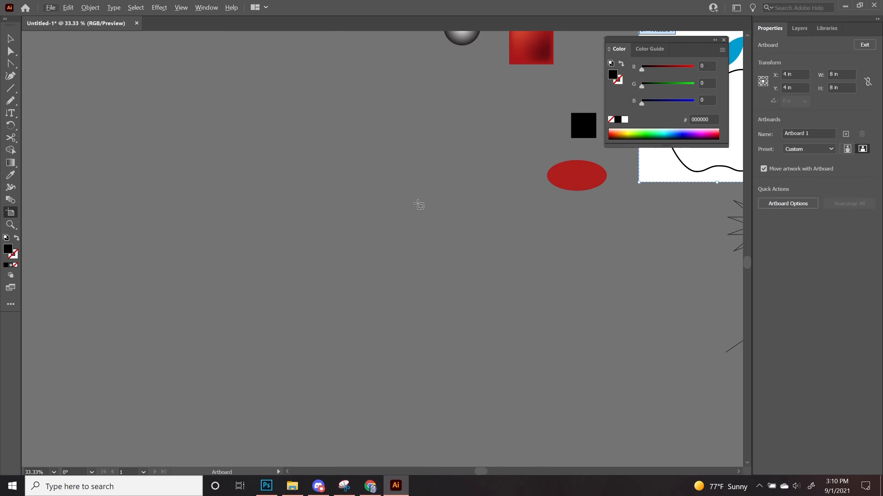
drag(211, 115, 488, 349)
scroll(435, 321, right, 5)
scroll(435, 322, up, 3)
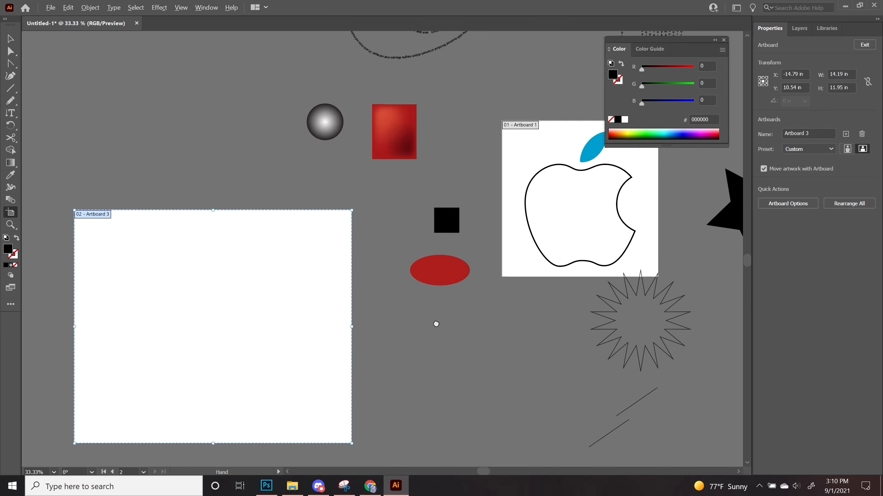
key(ctrl+z)
Step: Examine the artwork and the text on the curved path at different magnifications with the Zoom tool
drag(474, 178, 221, 280)
click(10, 224)
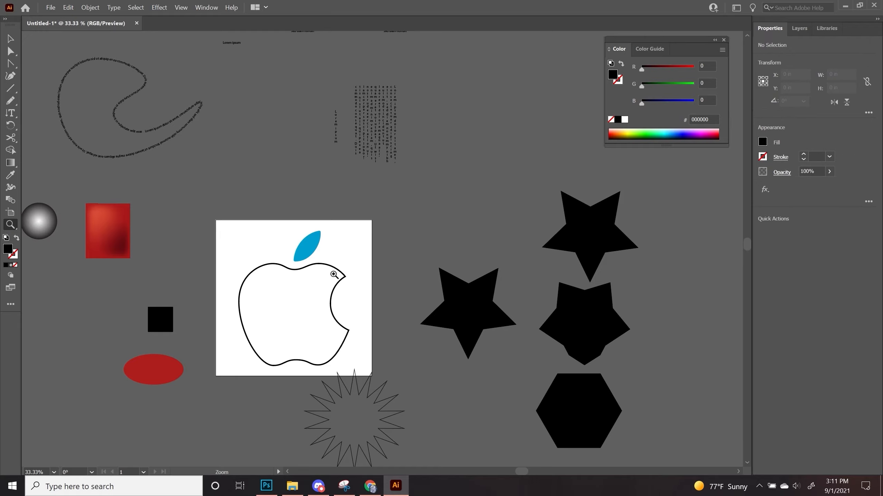
click(254, 252)
click(570, 249)
drag(353, 142, 201, 244)
click(325, 169)
click(326, 168)
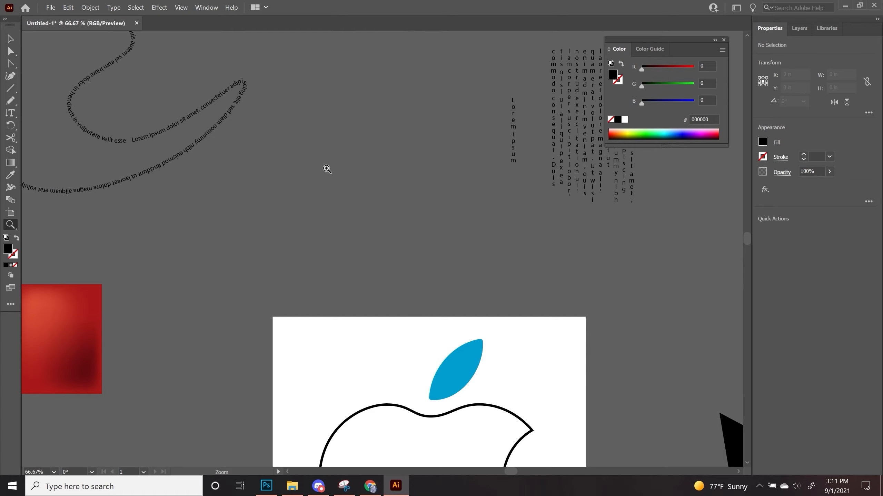
click(326, 168)
click(323, 166)
right_click(319, 239)
click(250, 267)
scroll(389, 297, down, 2)
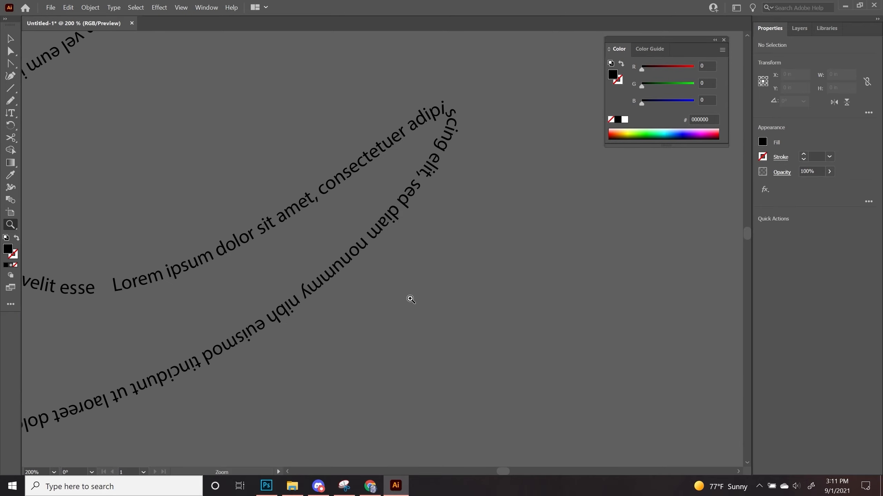
drag(411, 300, 150, 313)
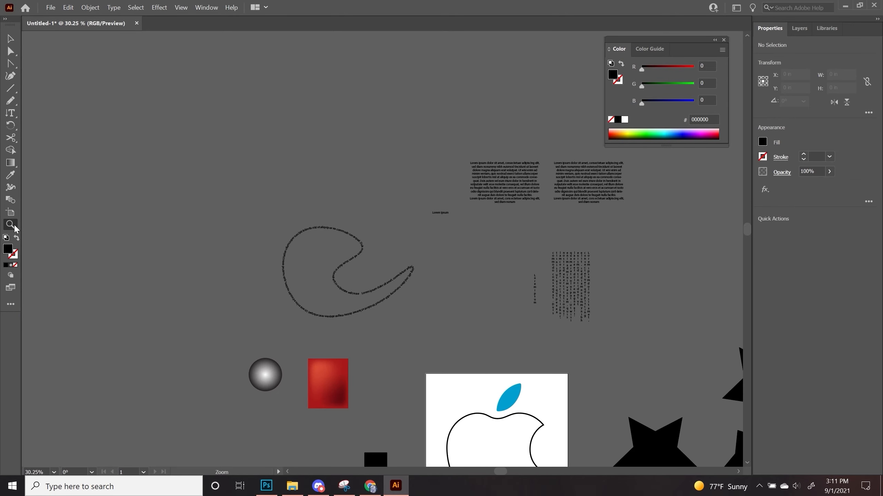
Step: Pan around the apple artboard with the Hand tool and try turning the canvas with the Rotate View tool
drag(16, 228, 37, 237)
drag(483, 331, 364, 146)
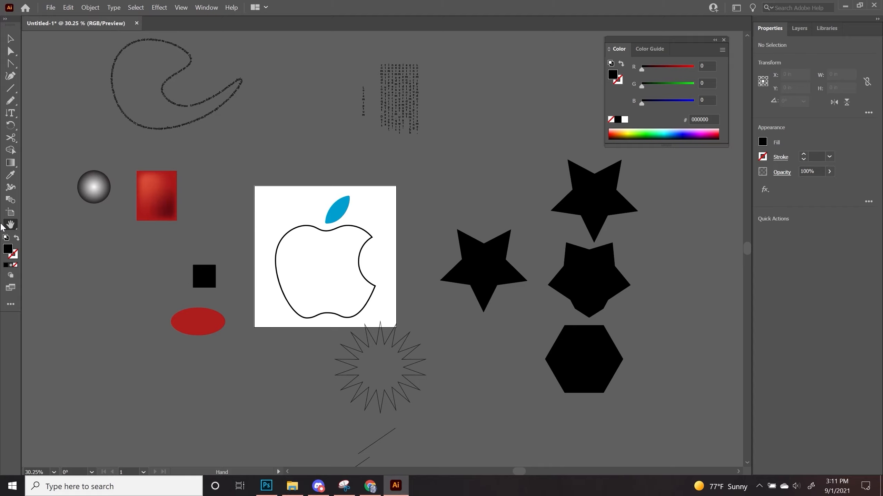
drag(10, 227, 70, 253)
drag(409, 191, 390, 194)
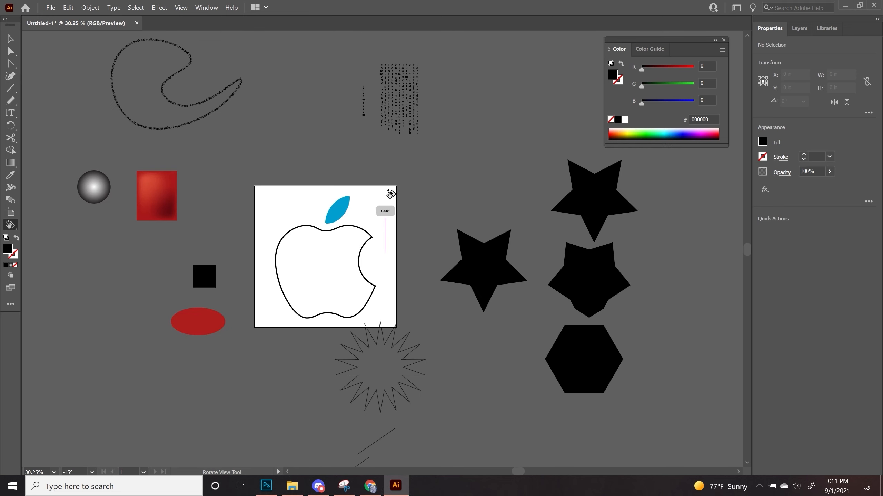
click(10, 38)
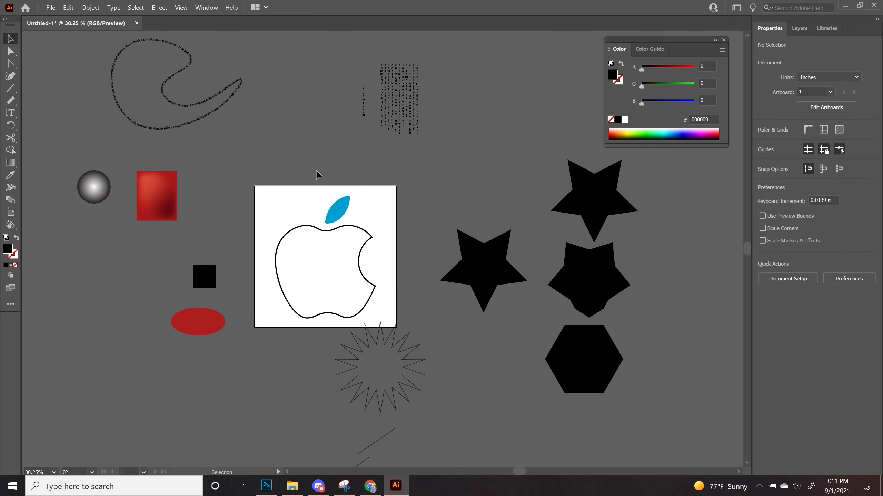
drag(328, 171, 354, 206)
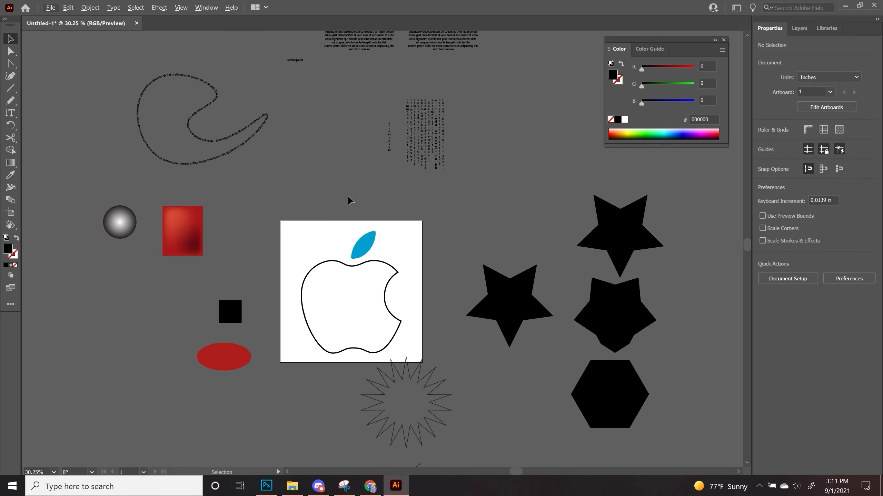